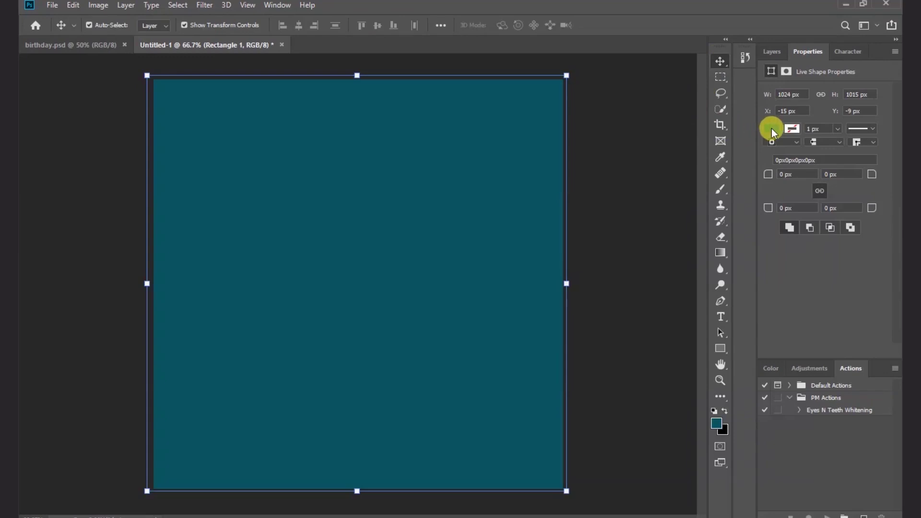
- Change the background rectangle's fill to the solid colour f2f0f0
{"action": "left_click", "coordinate": [771, 128]}
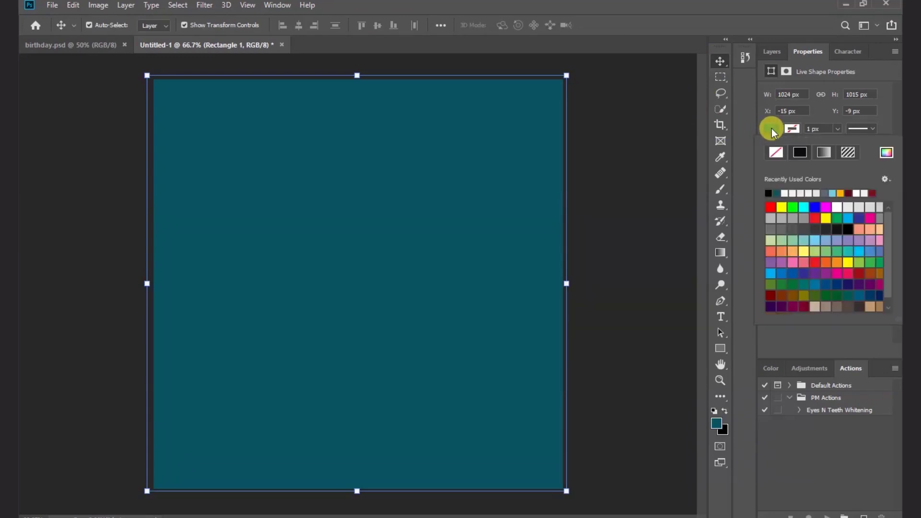
{"action": "left_click", "coordinate": [885, 153]}
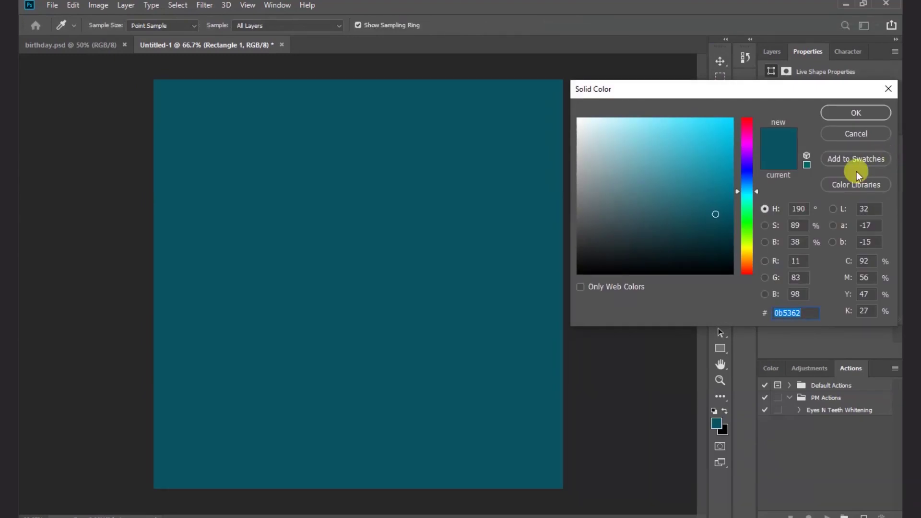
{"action": "left_click", "coordinate": [577, 166]}
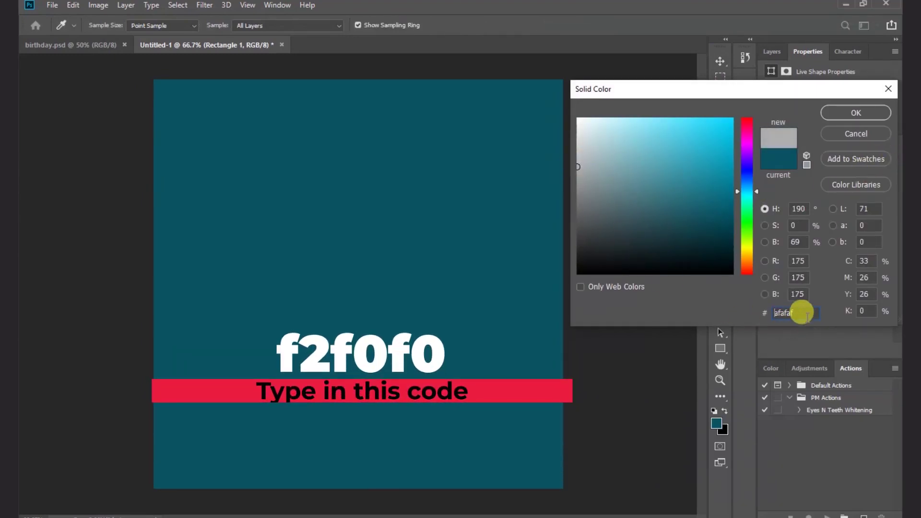
{"action": "left_click_drag", "start_coordinate": [797, 312], "coordinate": [736, 309]}
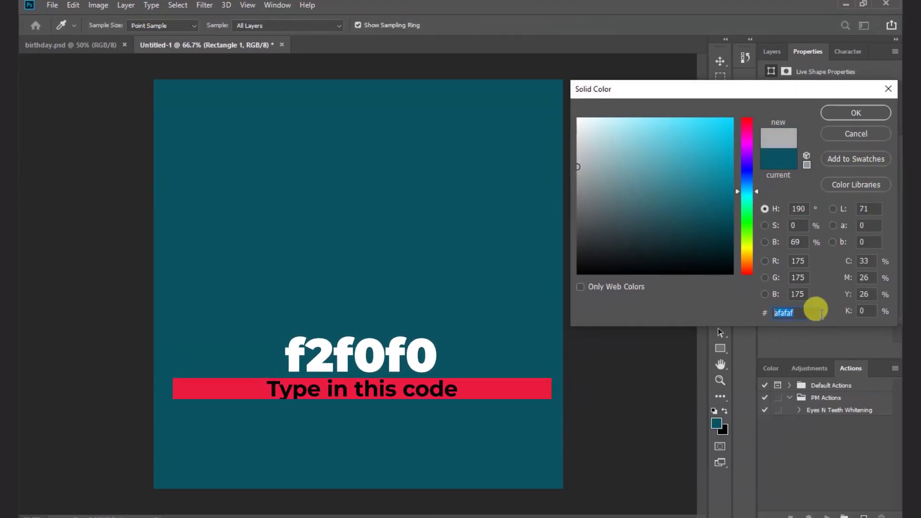
{"action": "type", "text": "f2f0f"}
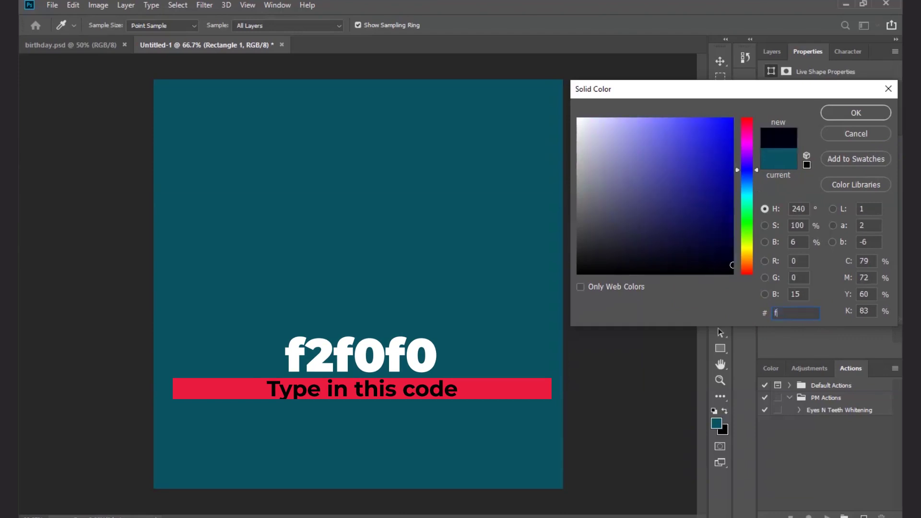
{"action": "type", "text": "0"}
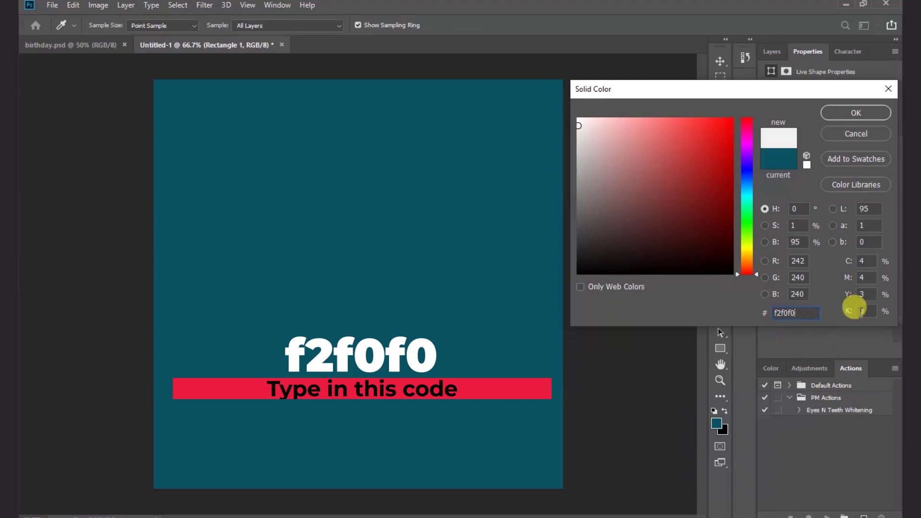
{"action": "left_click", "coordinate": [856, 117]}
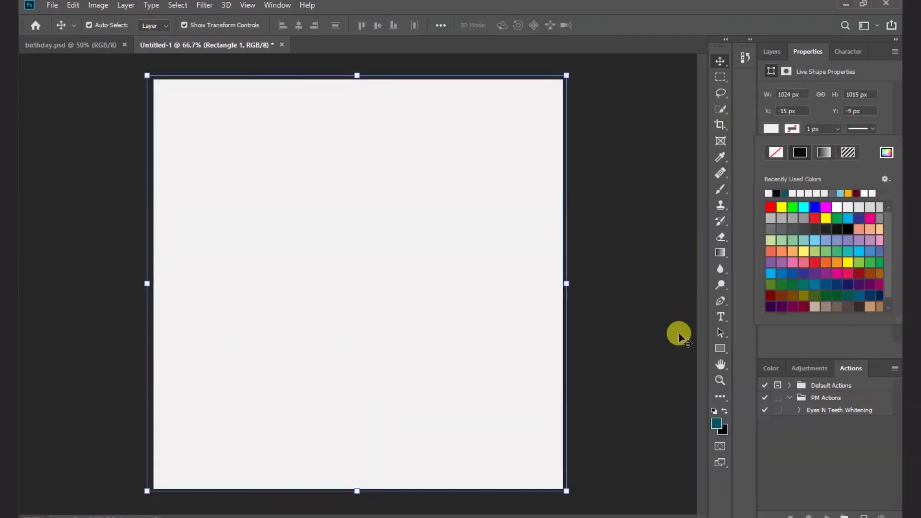
- Draw a six-sided polygon about 143 px wide in the lower-left area of the canvas with the Polygon tool
{"action": "left_click", "coordinate": [723, 348]}
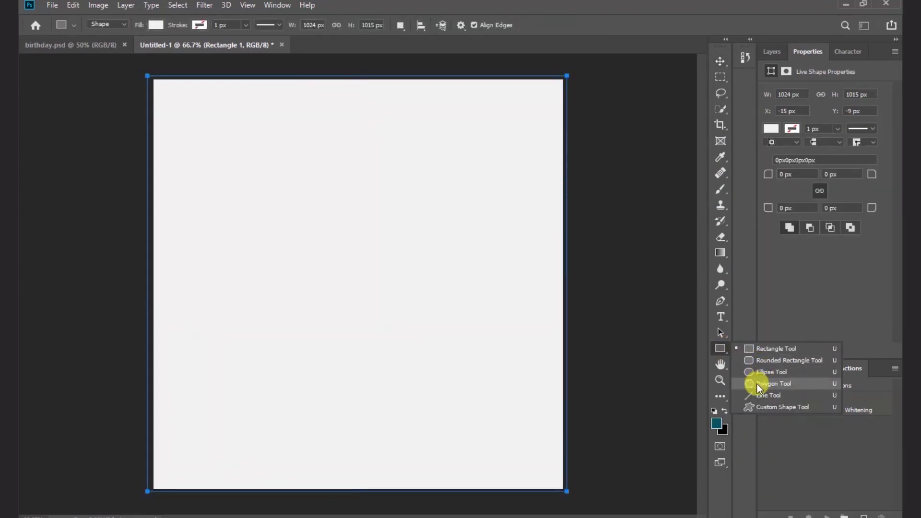
{"action": "left_click", "coordinate": [826, 386]}
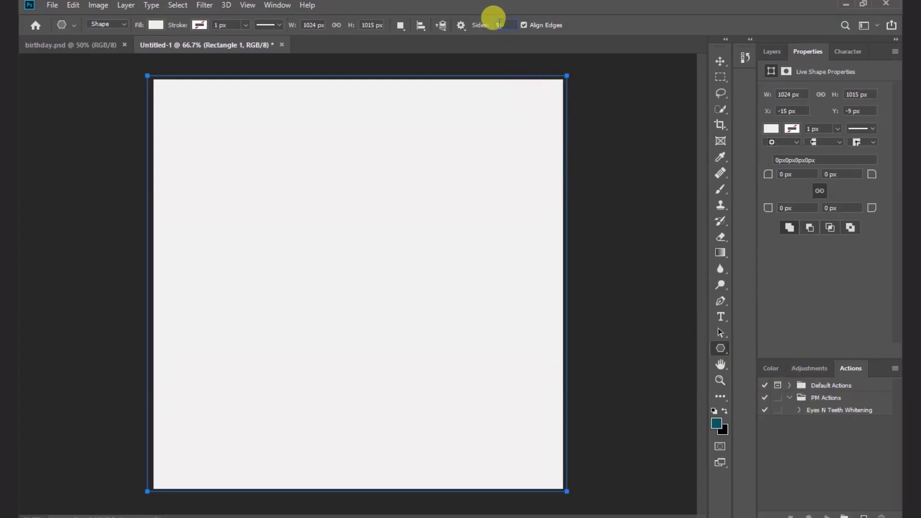
{"action": "left_click", "coordinate": [482, 25]}
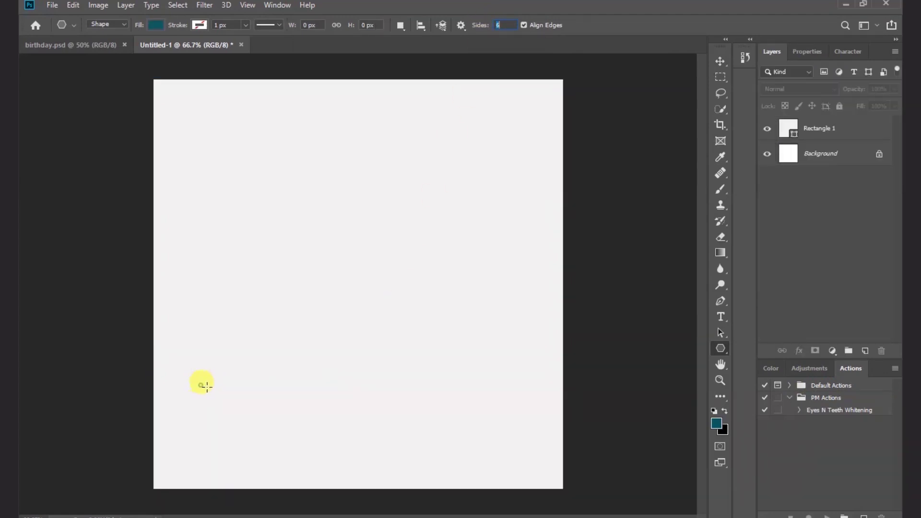
{"action": "left_click_drag", "start_coordinate": [201, 383], "coordinate": [232, 407]}
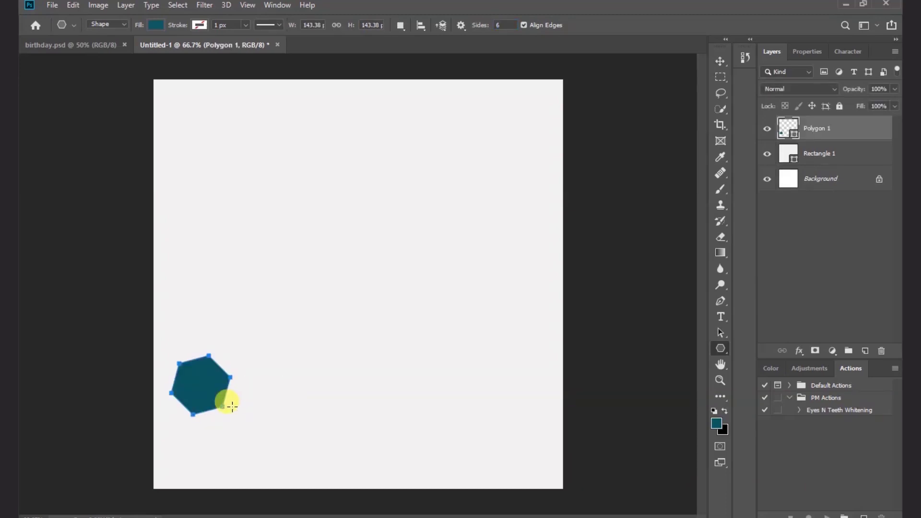
- Rotate the hexagon by about -19.6° and apply the transform
{"action": "left_click", "coordinate": [715, 58]}
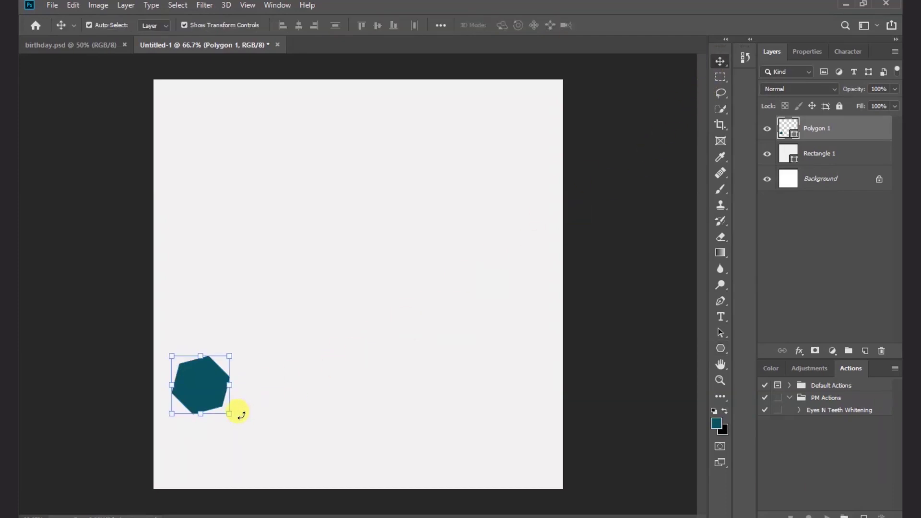
{"action": "left_click_drag", "start_coordinate": [241, 415], "coordinate": [246, 398]}
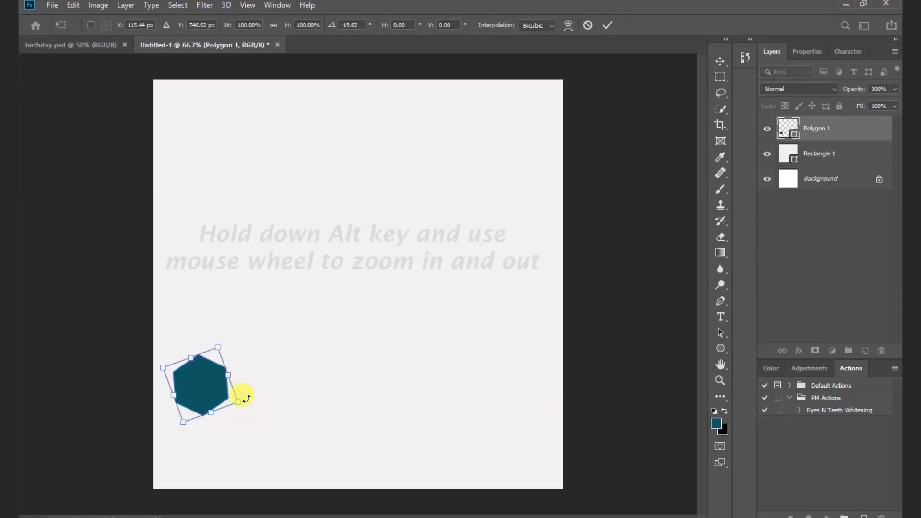
{"action": "left_click", "coordinate": [606, 25]}
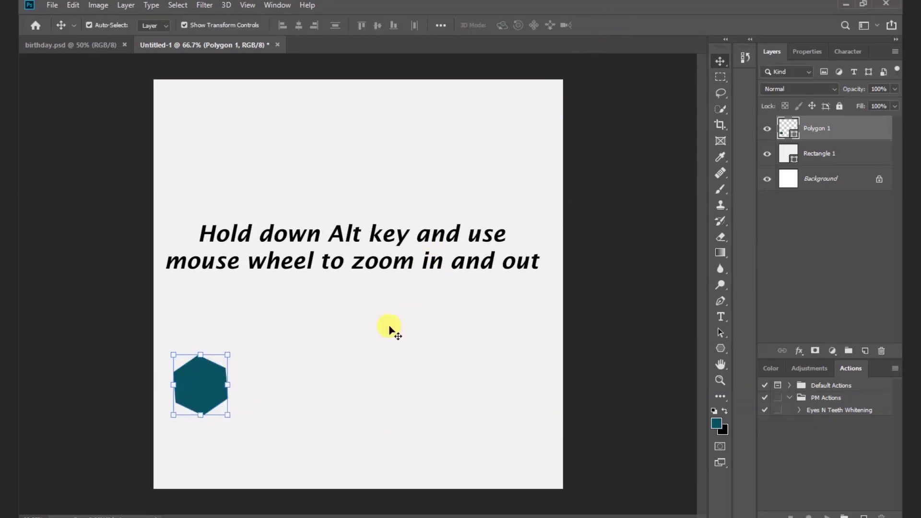
- Place the hexagon flush against the canvas's left edge, rotating it about 4.4° to make its side edges vertical
{"action": "scroll", "coordinate": [157, 417], "scroll_direction": "up", "scroll_amount": 2}
{"action": "scroll", "coordinate": [157, 418], "scroll_direction": "up", "scroll_amount": 2}
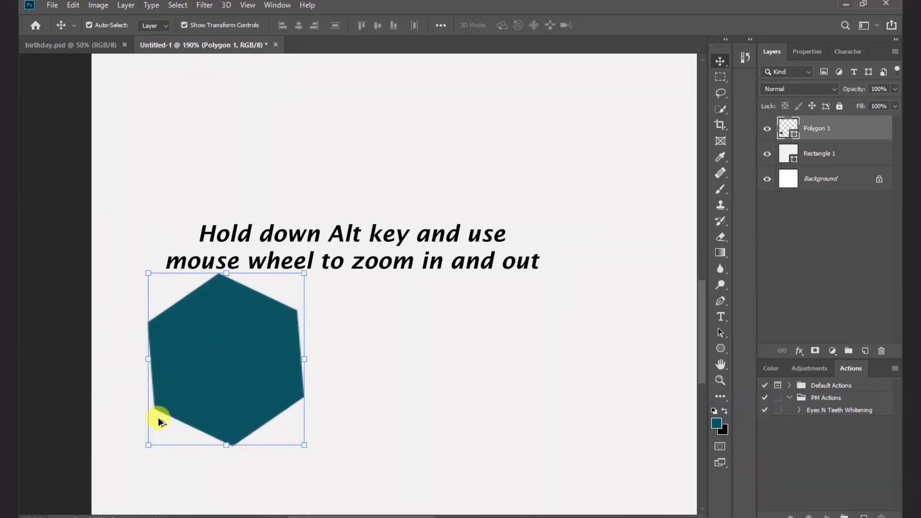
{"action": "left_click_drag", "start_coordinate": [183, 368], "coordinate": [138, 389]}
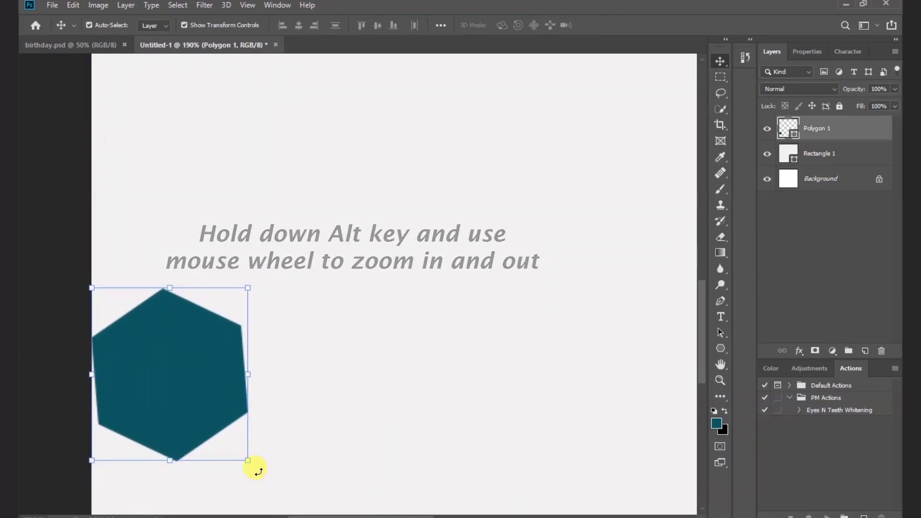
{"action": "left_click_drag", "start_coordinate": [252, 468], "coordinate": [247, 473]}
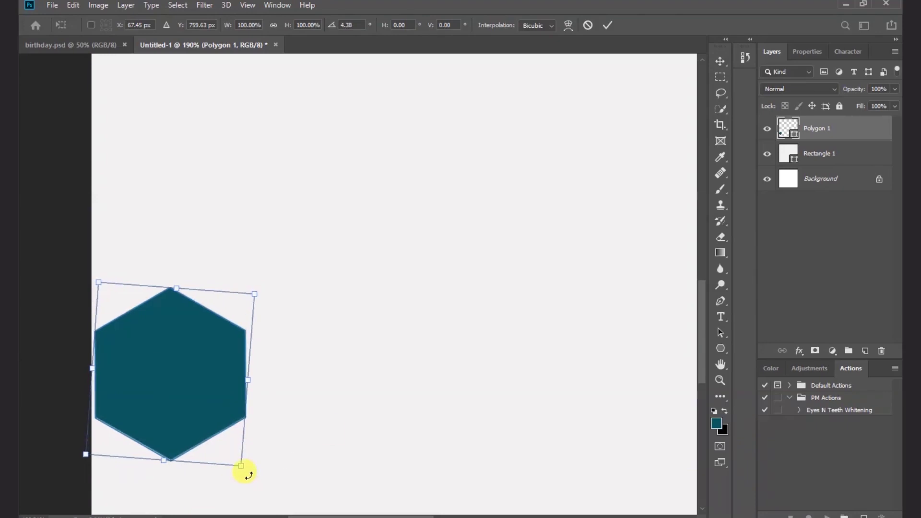
{"action": "left_click", "coordinate": [607, 25]}
{"action": "left_click_drag", "start_coordinate": [161, 404], "coordinate": [165, 406]}
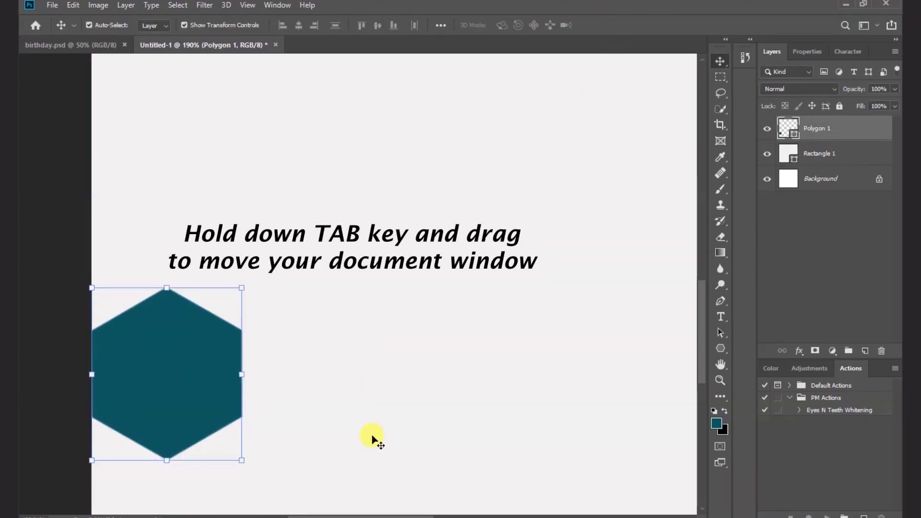
- Move the hexagon down along the canvas's left edge into the bottom-left corner
{"action": "scroll", "coordinate": [374, 432], "scroll_direction": "down", "scroll_amount": 3}
{"action": "left_click_drag", "start_coordinate": [374, 432], "coordinate": [315, 341]}
{"action": "scroll", "coordinate": [316, 348], "scroll_direction": "down", "scroll_amount": 2}
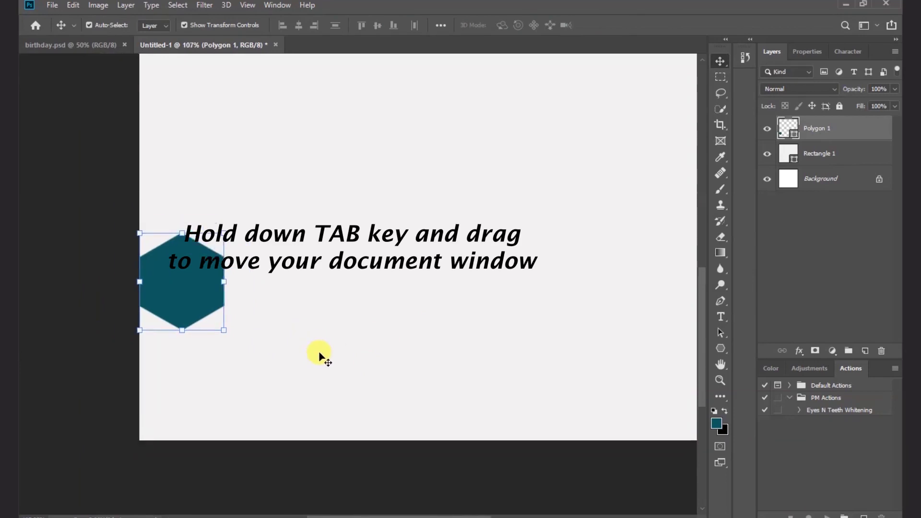
{"action": "left_click_drag", "start_coordinate": [417, 274], "coordinate": [410, 285]}
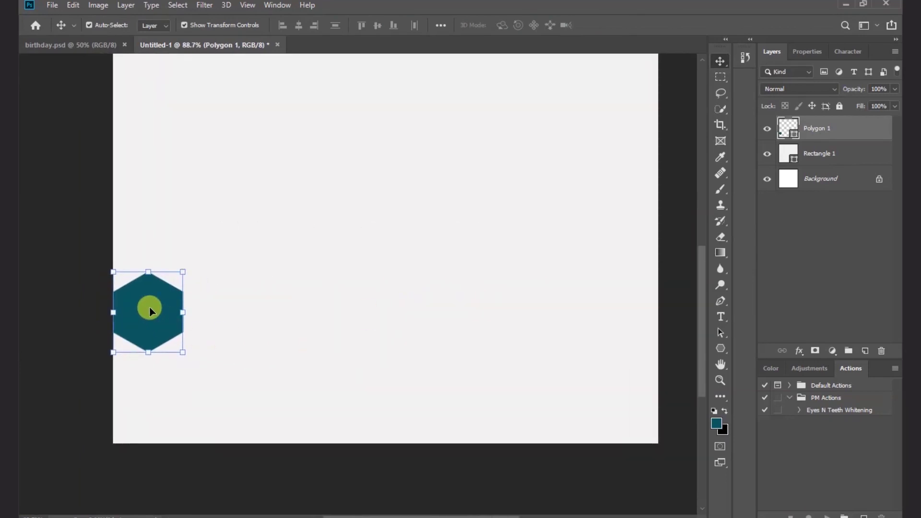
{"action": "left_click_drag", "start_coordinate": [149, 308], "coordinate": [150, 397]}
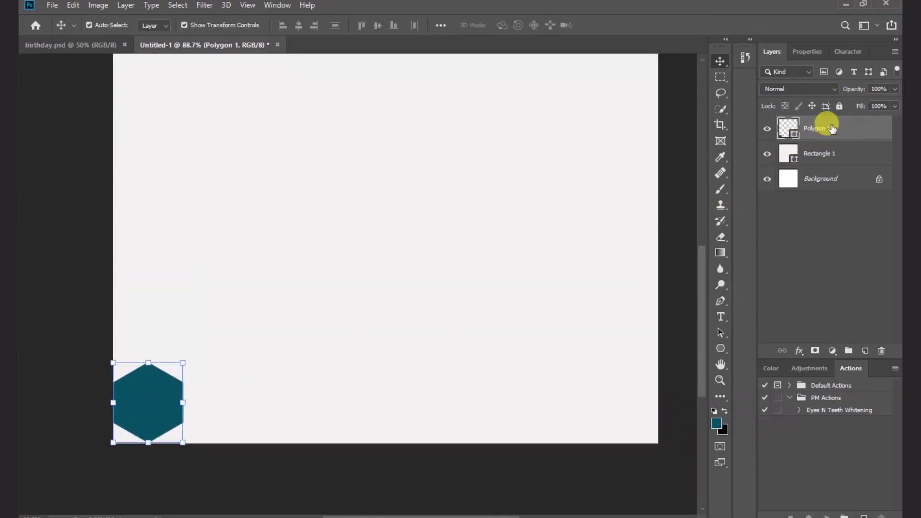
- Add a Gradient Overlay to the hexagon layer and set the gradient's starting colour stop to e7e7e7
{"action": "left_click", "coordinate": [799, 353]}
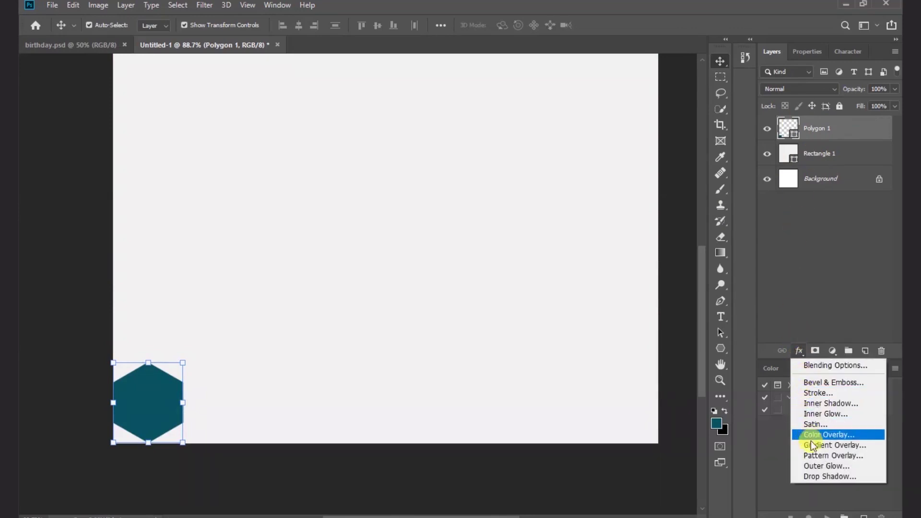
{"action": "left_click", "coordinate": [870, 445]}
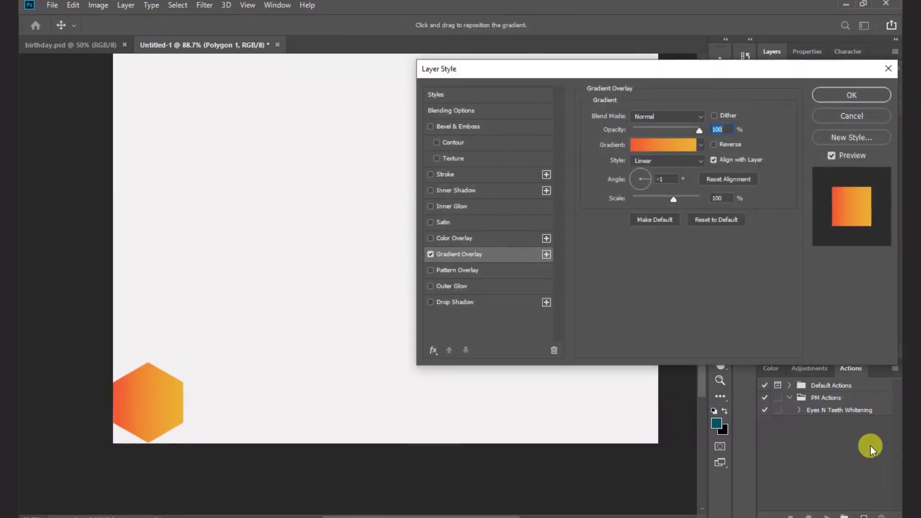
{"action": "left_click", "coordinate": [678, 148]}
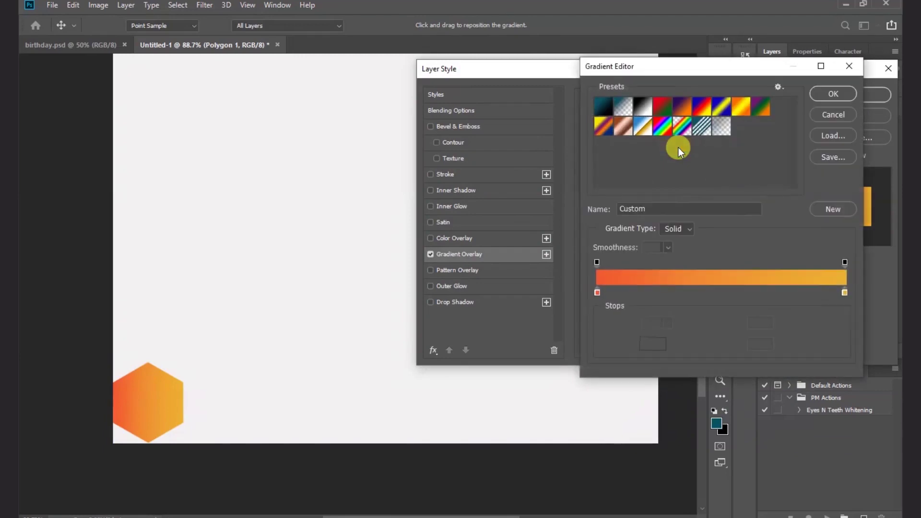
{"action": "double_click", "coordinate": [597, 293]}
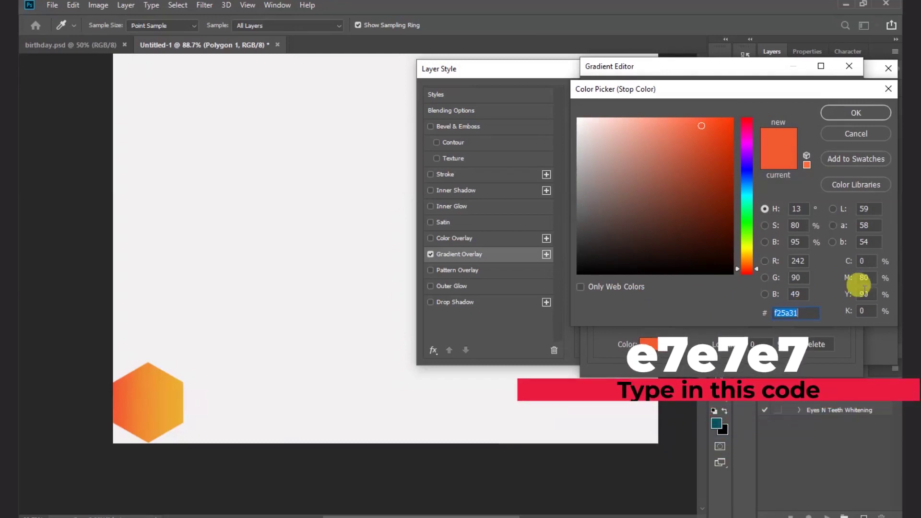
{"action": "type", "text": "e"}
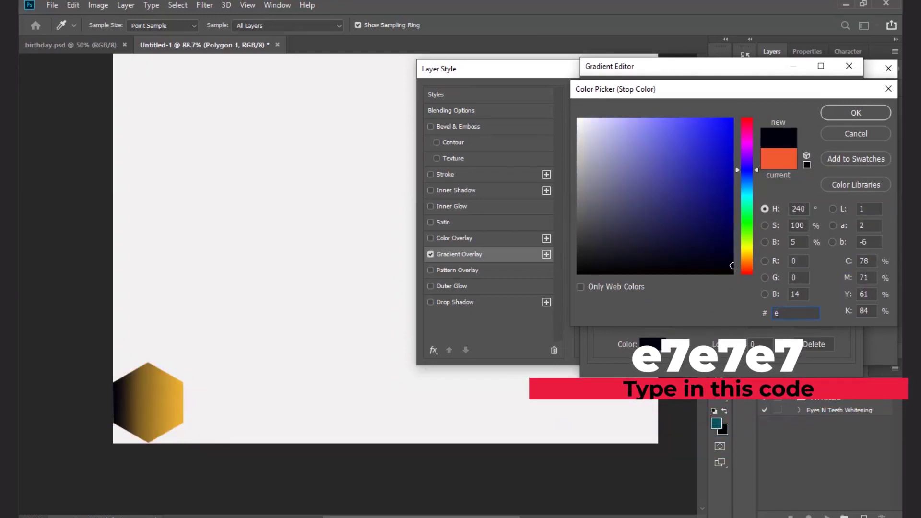
{"action": "type", "text": "7e"}
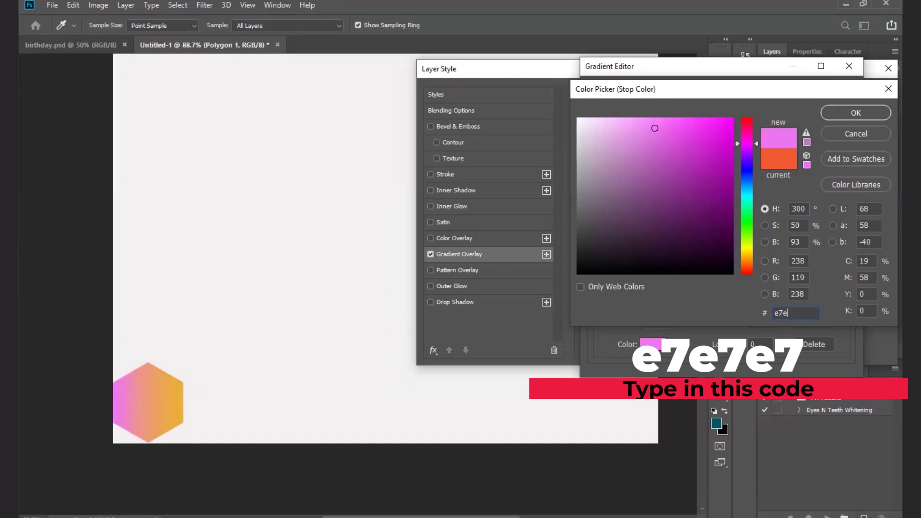
{"action": "type", "text": "7"}
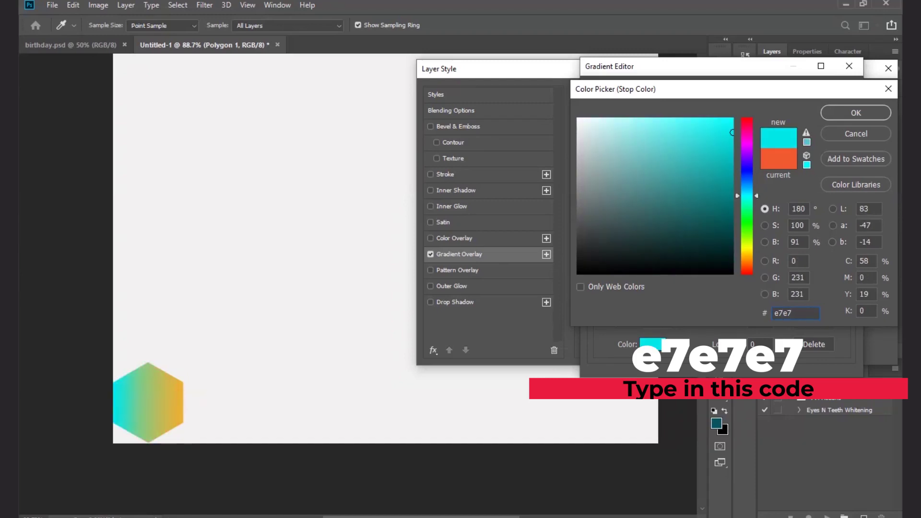
{"action": "type", "text": "e7"}
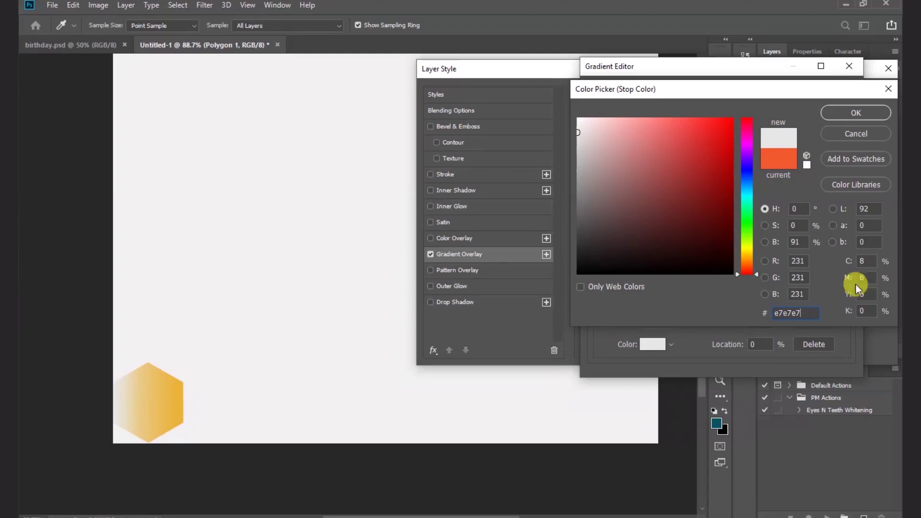
{"action": "left_click", "coordinate": [867, 113]}
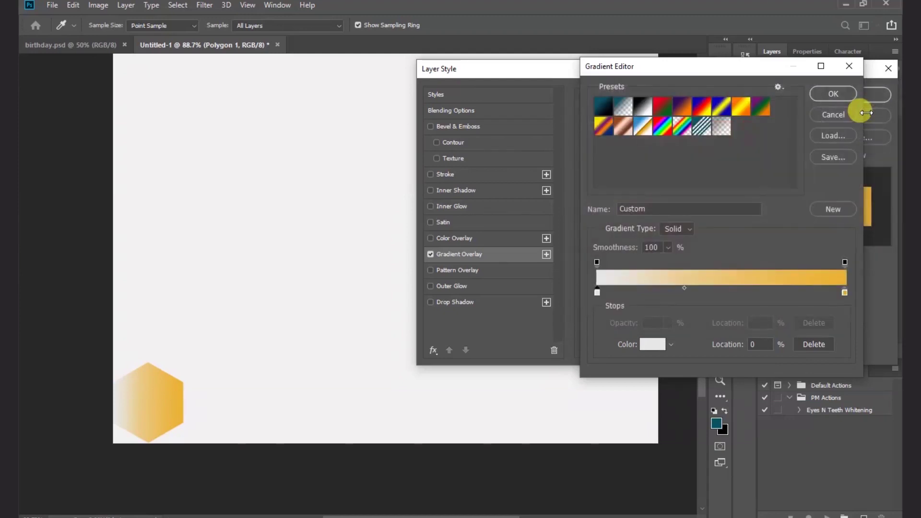
- Set the hexagon gradient's ending colour stop to bababa and apply the edited gradient
{"action": "left_click", "coordinate": [844, 292]}
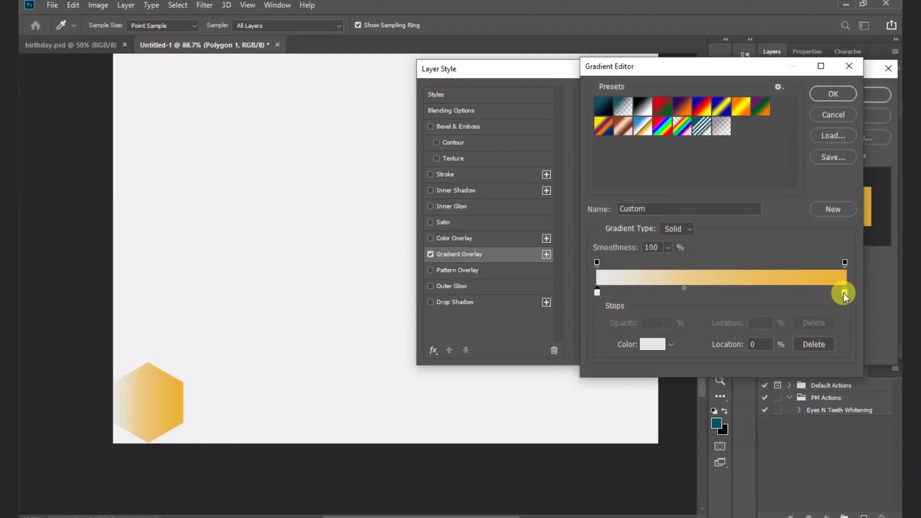
{"action": "double_click", "coordinate": [844, 292]}
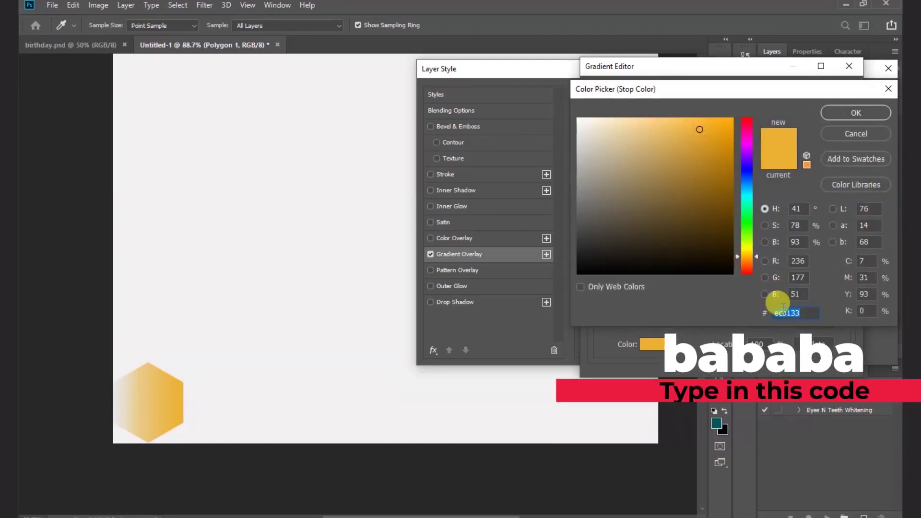
{"action": "left_click_drag", "start_coordinate": [781, 311], "coordinate": [798, 312]}
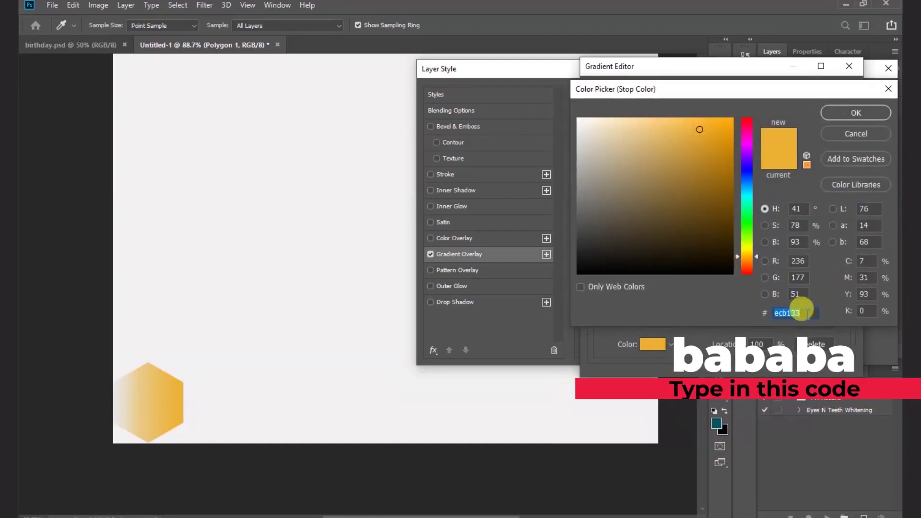
{"action": "type", "text": "baba"}
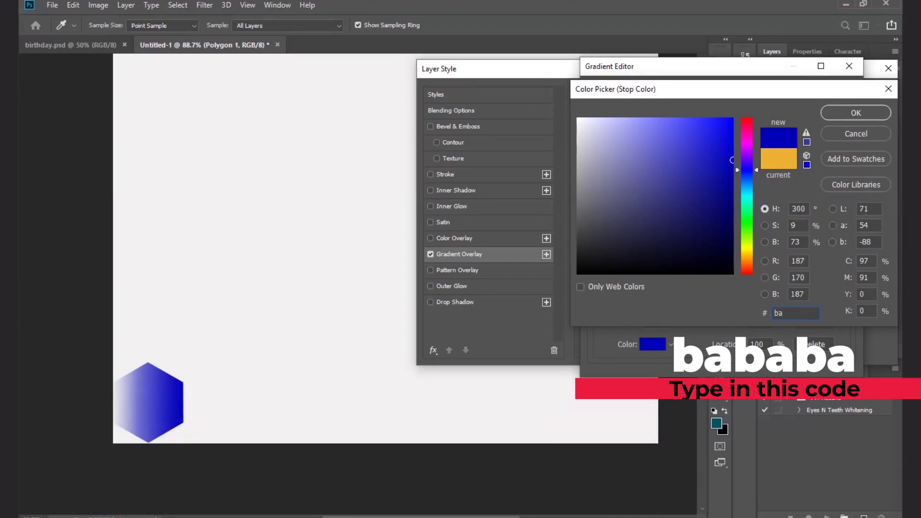
{"action": "type", "text": "ba"}
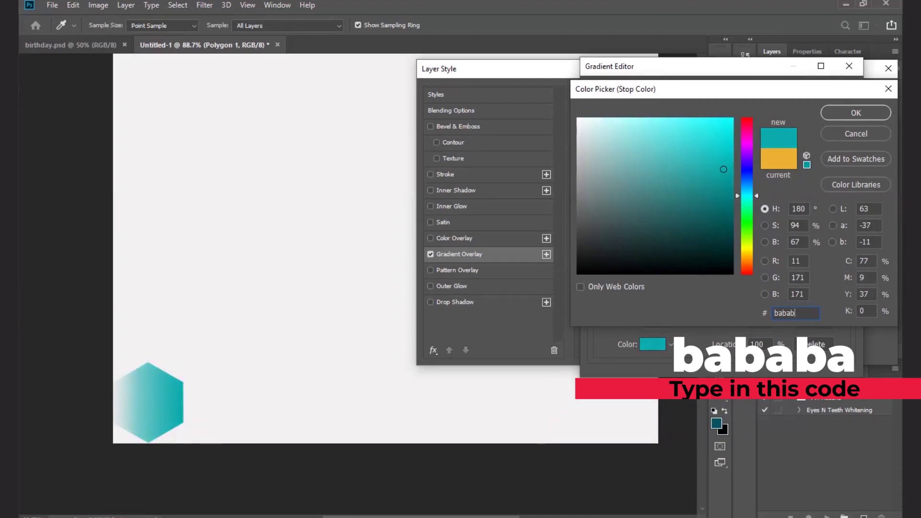
{"action": "left_click", "coordinate": [853, 110]}
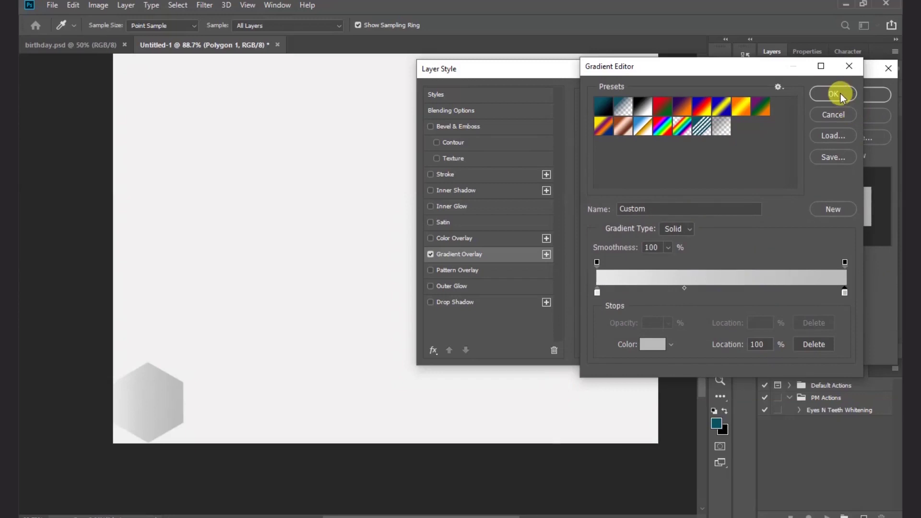
{"action": "left_click", "coordinate": [840, 94]}
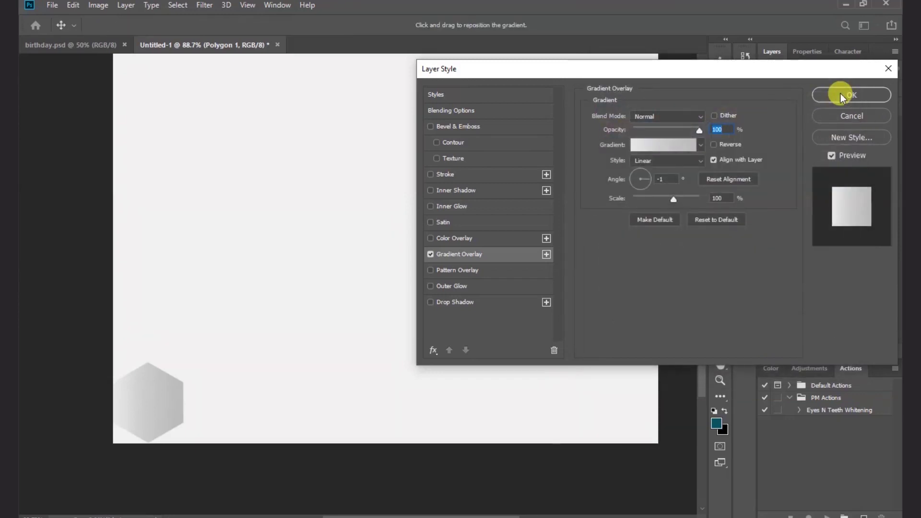
- Set the Gradient Overlay angle to 90° and apply the layer style to the hexagon
{"action": "left_click", "coordinate": [670, 179]}
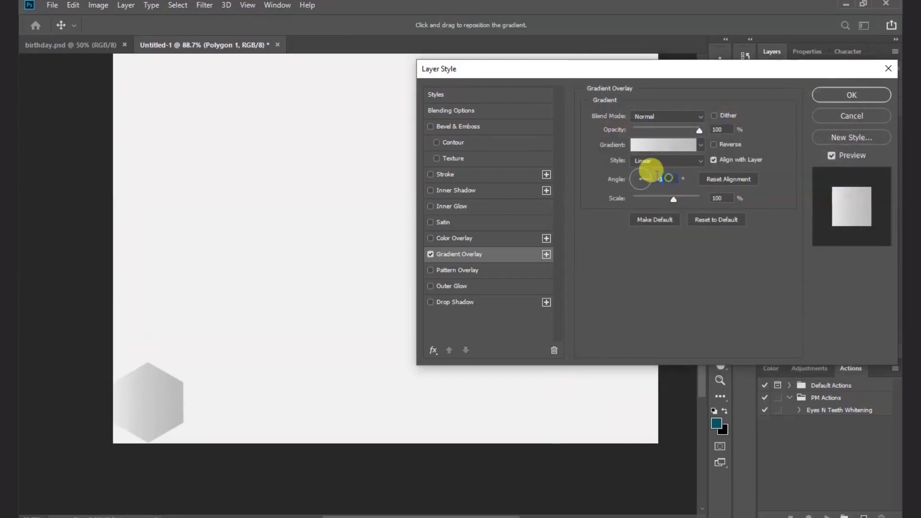
{"action": "type", "text": "90"}
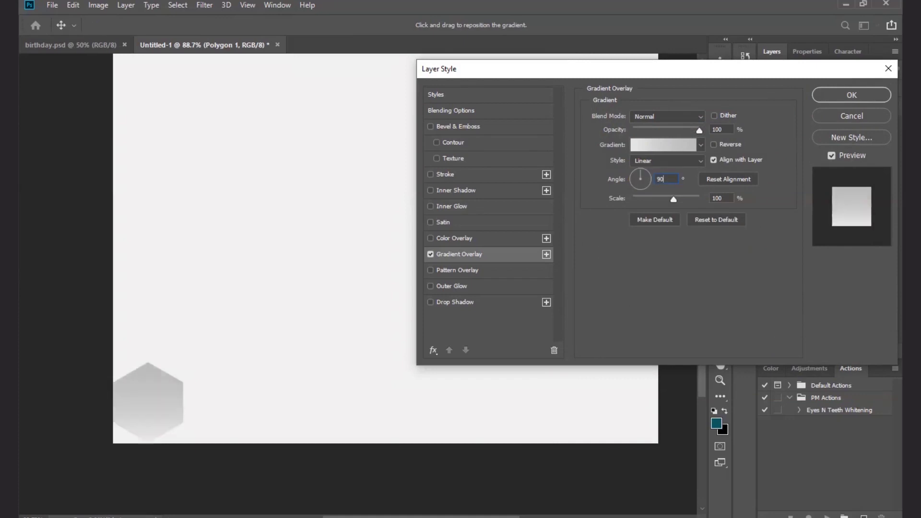
{"action": "key", "text": "Return"}
{"action": "left_click", "coordinate": [841, 100]}
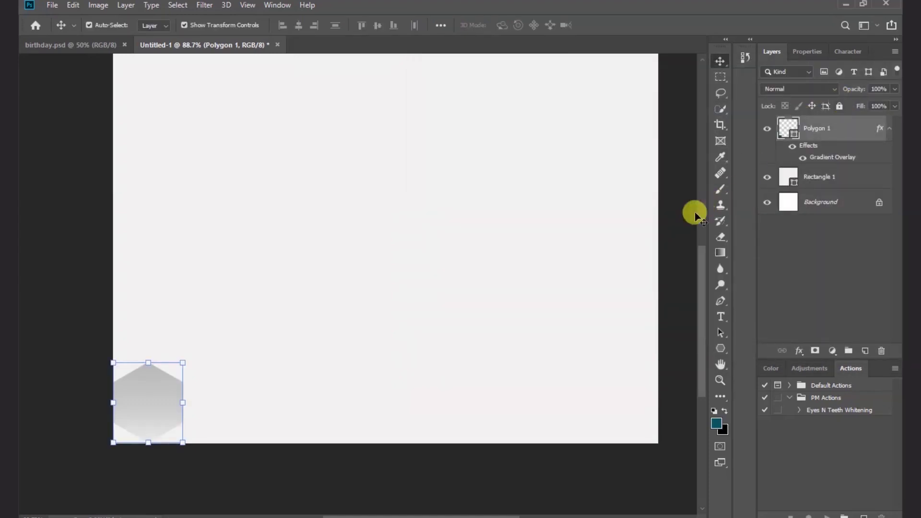
{"action": "left_click", "coordinate": [674, 224]}
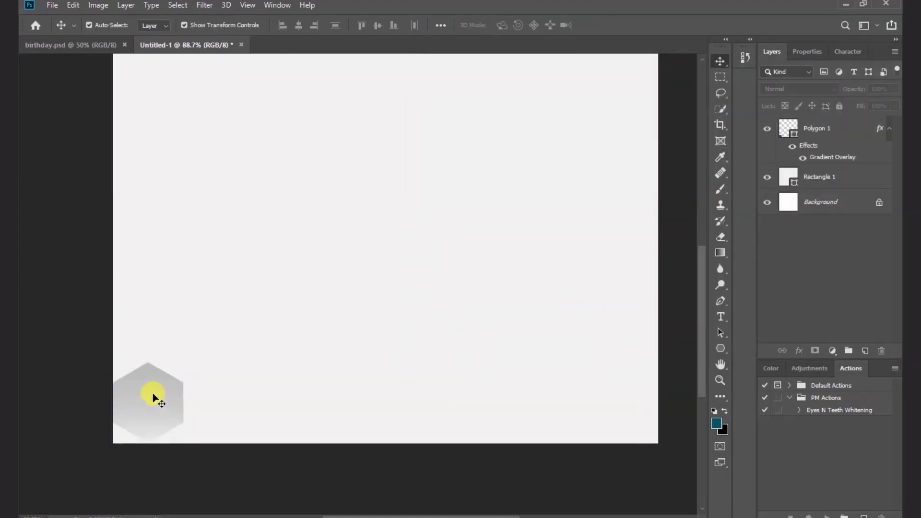
- Move the hexagon down until half lies below the canvas, and place a duplicate flush against its right side
{"action": "left_click_drag", "start_coordinate": [154, 402], "coordinate": [154, 435]}
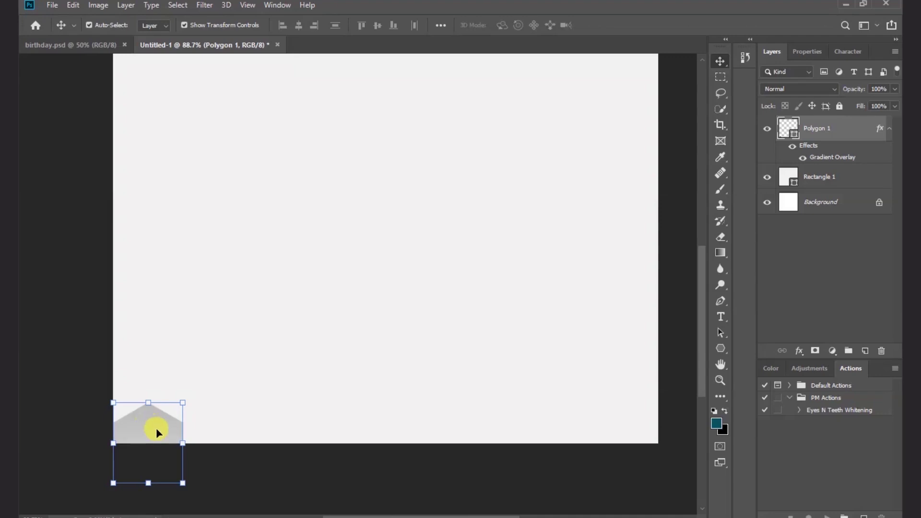
{"action": "left_click_drag", "start_coordinate": [150, 423], "coordinate": [220, 422]}
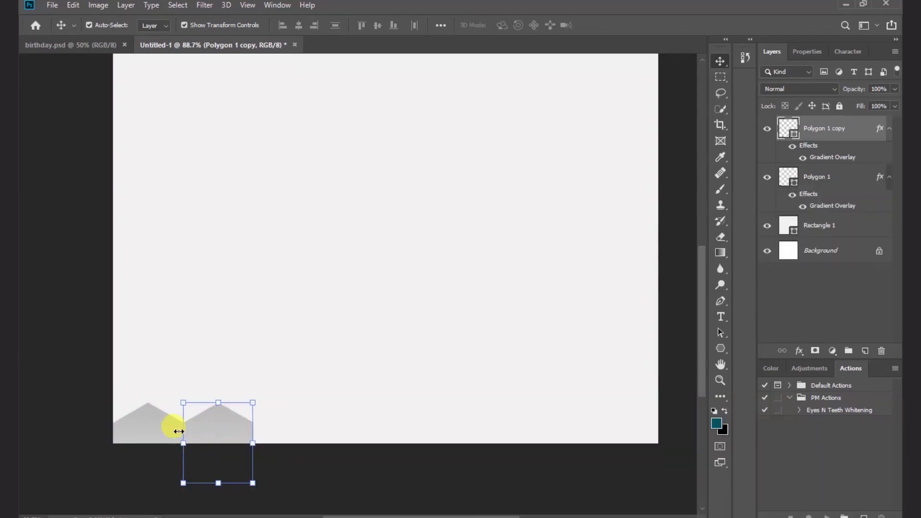
- Duplicate the hexagons in groups along the canvas's bottom edge until a row of nine spans the full width
{"action": "left_click_drag", "start_coordinate": [158, 420], "coordinate": [159, 422]}
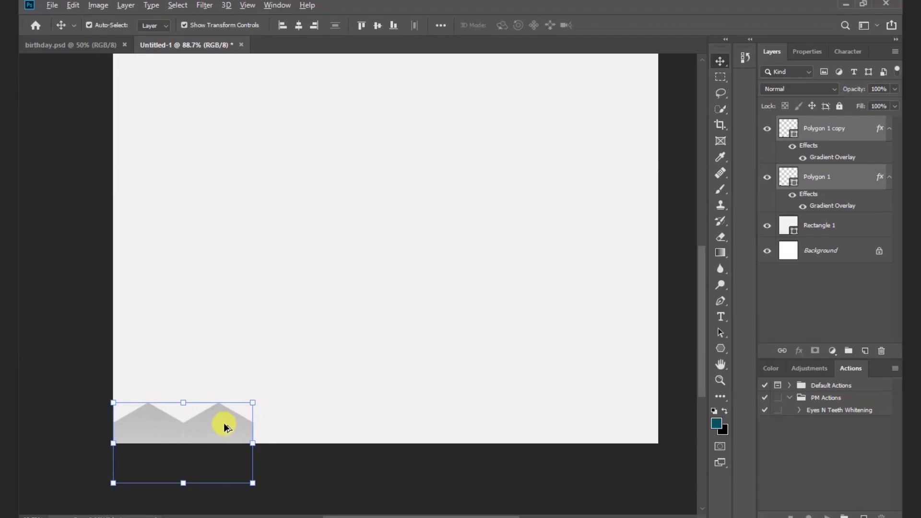
{"action": "left_click_drag", "start_coordinate": [223, 422], "coordinate": [373, 425]}
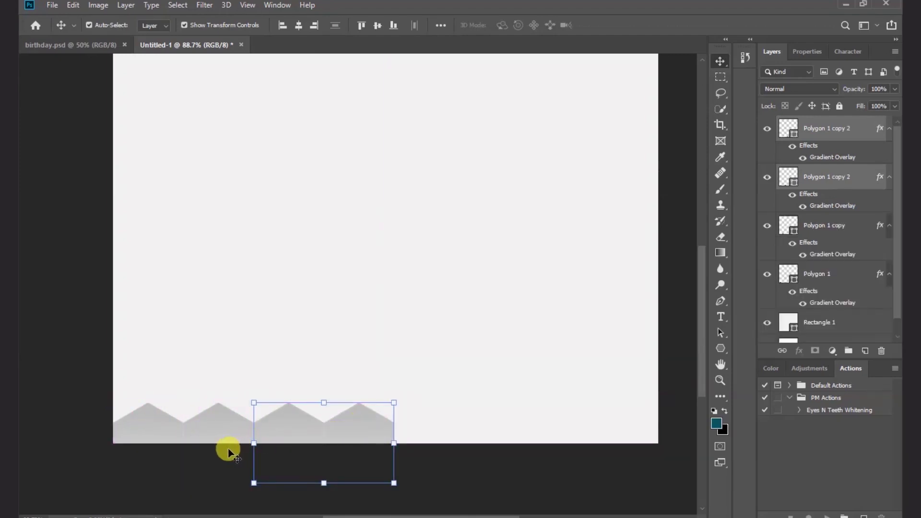
{"action": "left_click", "coordinate": [207, 432], "text": "shift"}
{"action": "left_click", "coordinate": [154, 428], "text": "shift"}
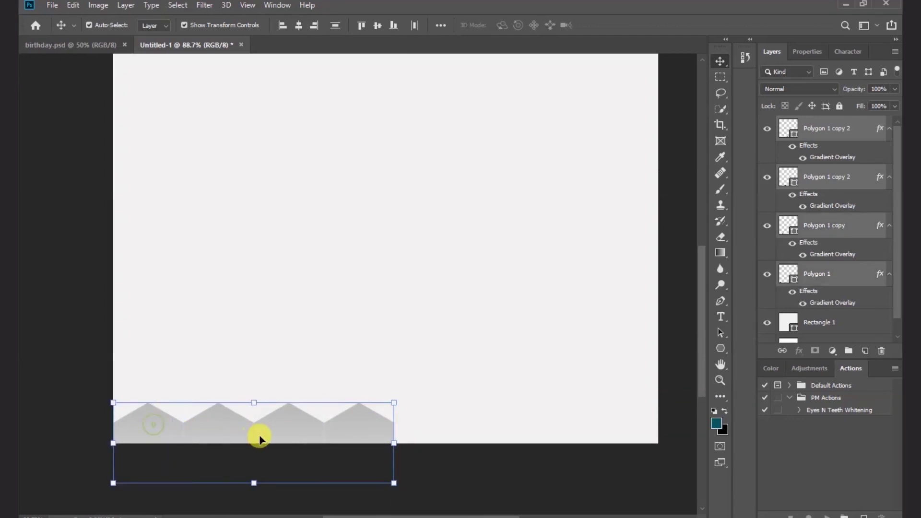
{"action": "left_click_drag", "start_coordinate": [329, 431], "coordinate": [624, 432]}
{"action": "left_click", "coordinate": [684, 326]}
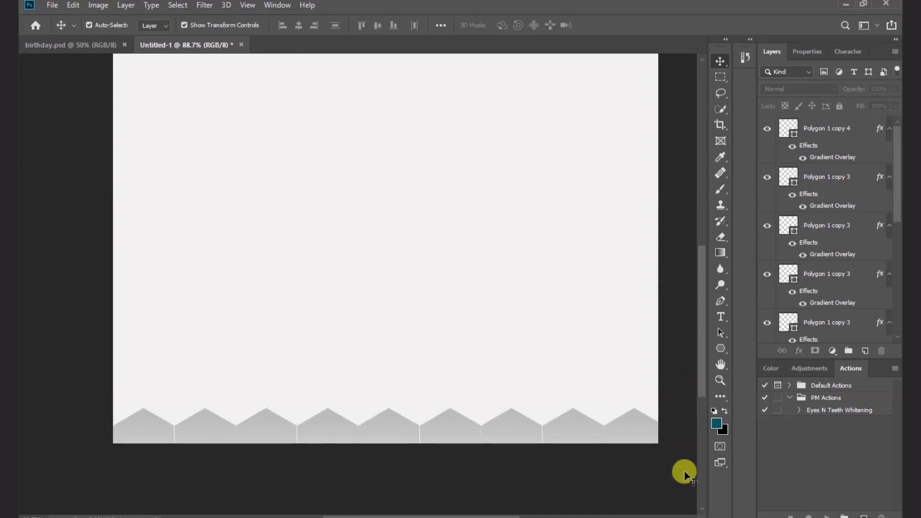
- Lock the Rectangle 1 layer and nest a duplicate of the hexagon row above the first, offset half a hexagon to the left
{"action": "left_click", "coordinate": [597, 173]}
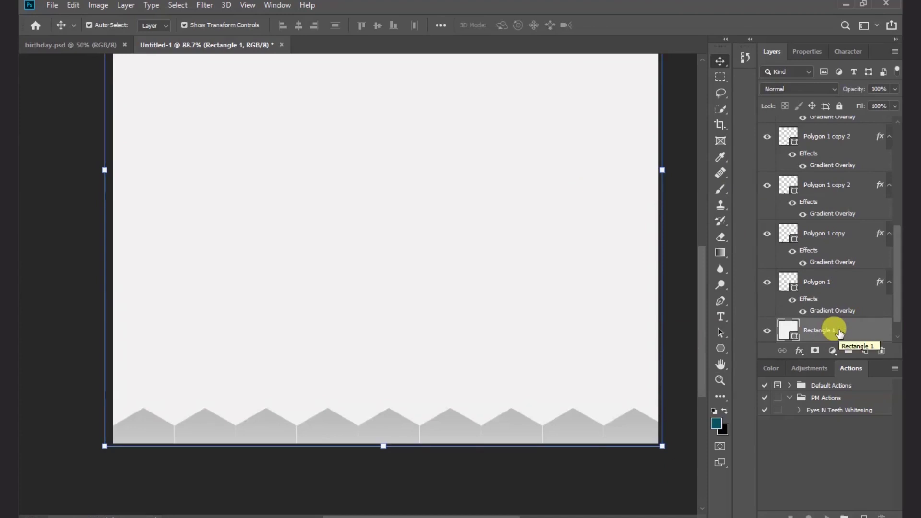
{"action": "left_click", "coordinate": [839, 107]}
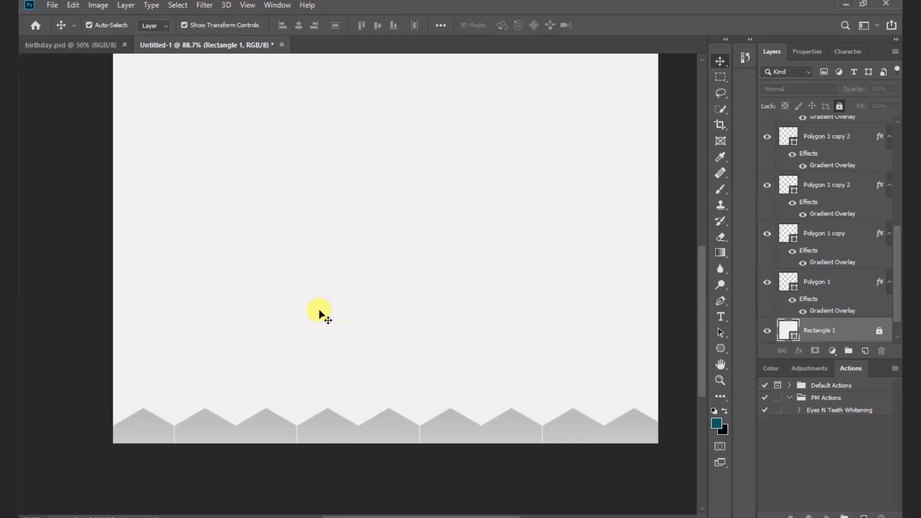
{"action": "left_click_drag", "start_coordinate": [86, 371], "coordinate": [657, 475]}
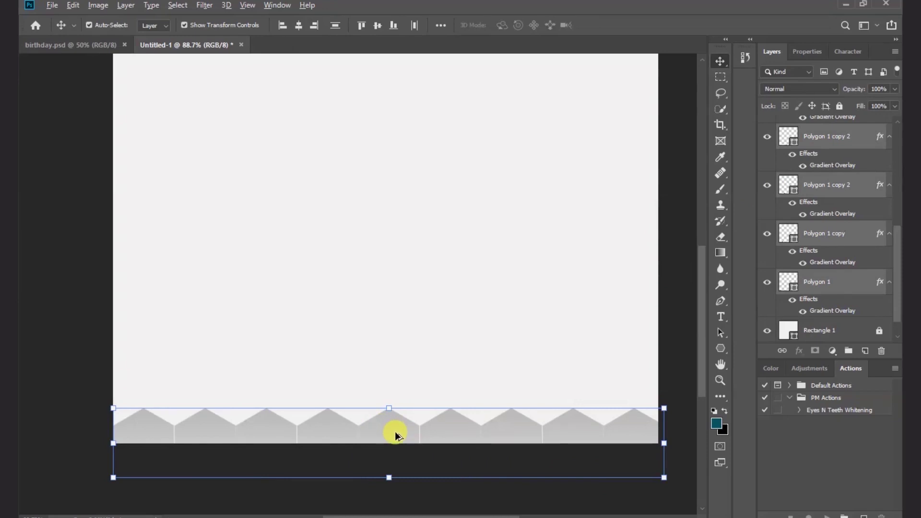
{"action": "left_click_drag", "start_coordinate": [396, 431], "coordinate": [353, 385]}
{"action": "key", "text": "Down"}
{"action": "key", "text": "Down"}
{"action": "key", "text": "Down"}
{"action": "key", "text": "Down"}
{"action": "key", "text": "Down"}
{"action": "key", "text": "Down"}
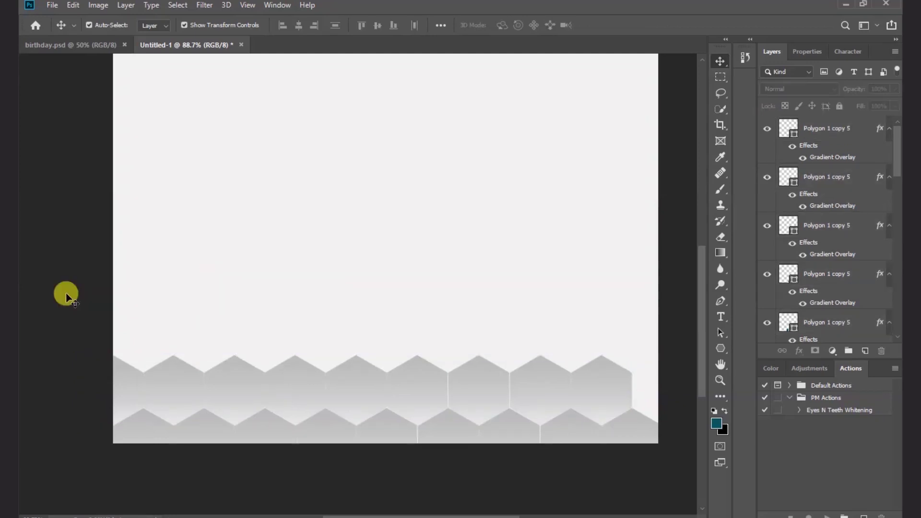
- Duplicate both hexagon rows and nest the copies directly above the originals
{"action": "left_click_drag", "start_coordinate": [65, 293], "coordinate": [588, 458]}
{"action": "left_click_drag", "start_coordinate": [651, 466], "coordinate": [651, 466]}
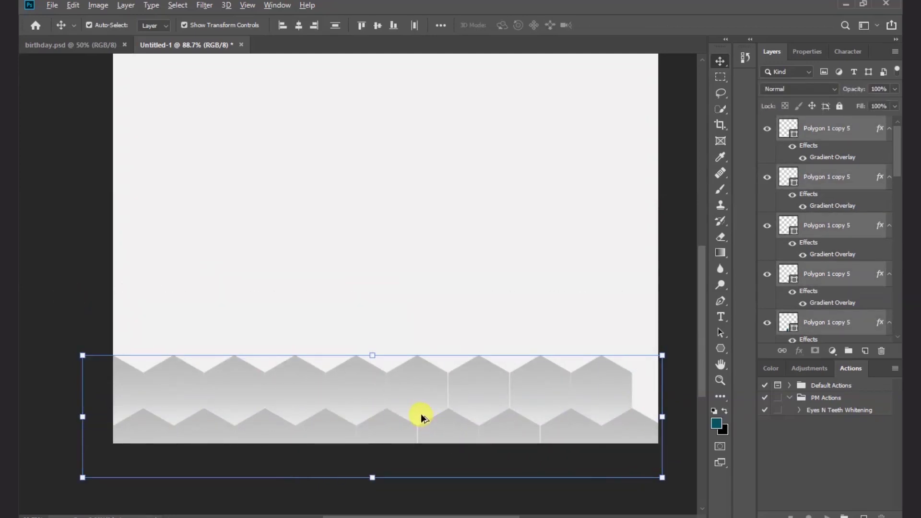
{"action": "left_click_drag", "start_coordinate": [421, 407], "coordinate": [435, 308]}
{"action": "scroll", "coordinate": [454, 181], "scroll_direction": "up", "scroll_amount": 1}
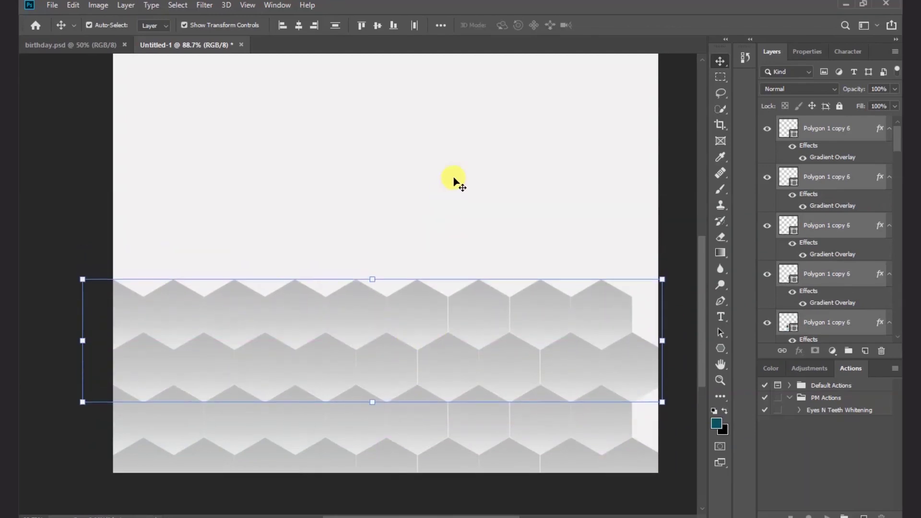
- Duplicate the four hexagon rows and stack the copies above to continue the honeycomb pattern
{"action": "scroll", "coordinate": [454, 182], "scroll_direction": "down", "scroll_amount": 3}
{"action": "scroll", "coordinate": [403, 213], "scroll_direction": "up", "scroll_amount": 1}
{"action": "left_click_drag", "start_coordinate": [567, 437], "coordinate": [543, 513]}
{"action": "left_click_drag", "start_coordinate": [378, 466], "coordinate": [362, 303], "text": "alt"}
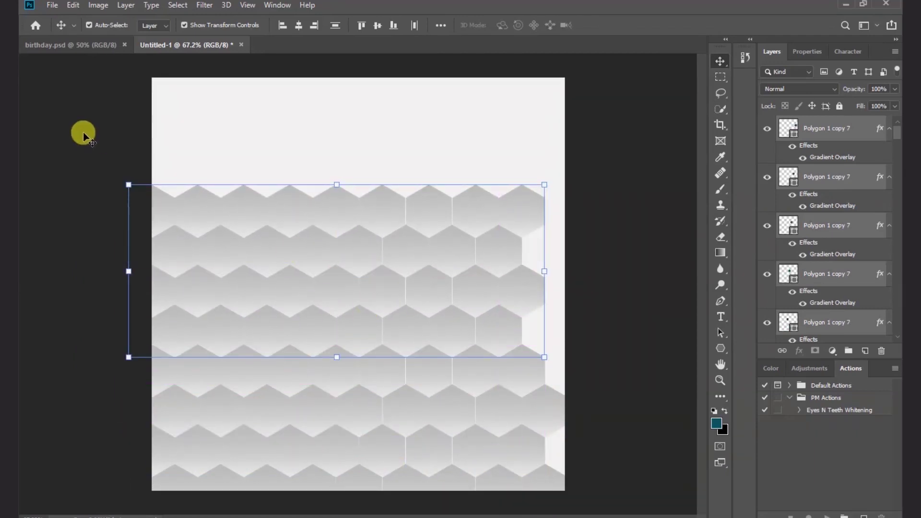
- Duplicate the lowest hexagon rows to fill the remaining space up to the canvas's top edge
{"action": "left_click", "coordinate": [94, 378]}
{"action": "left_click_drag", "start_coordinate": [95, 378], "coordinate": [497, 494]}
{"action": "left_click_drag", "start_coordinate": [387, 464], "coordinate": [384, 145], "text": "alt"}
{"action": "left_click", "coordinate": [621, 228]}
{"action": "scroll", "coordinate": [357, 283], "scroll_direction": "down", "scroll_amount": 1}
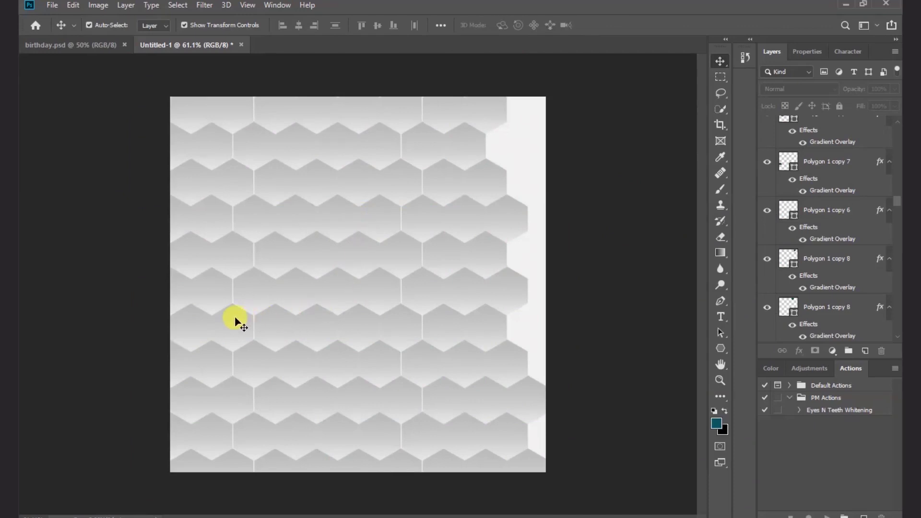
- Set the starting gradient colour stop to c4c2c2 for the cut-off hexagon at the left edge of the sixth row from the top
{"action": "left_click", "coordinate": [178, 291]}
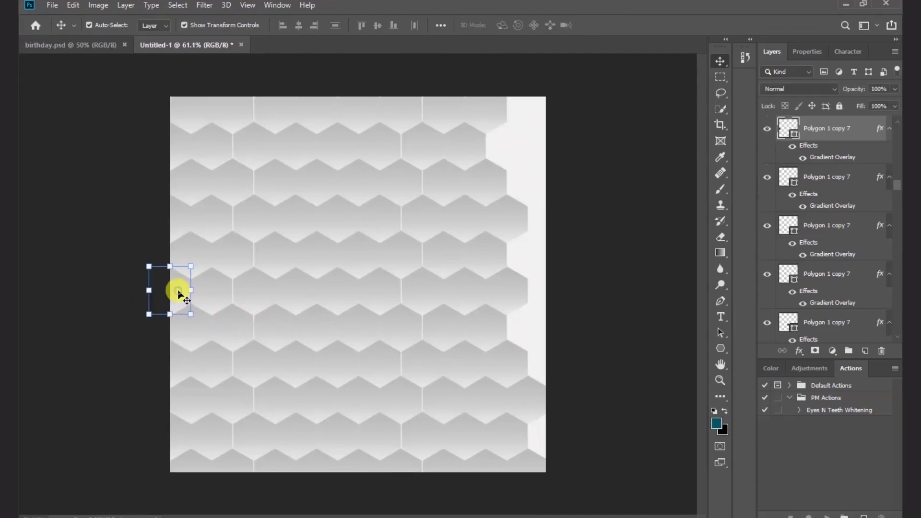
{"action": "double_click", "coordinate": [829, 157]}
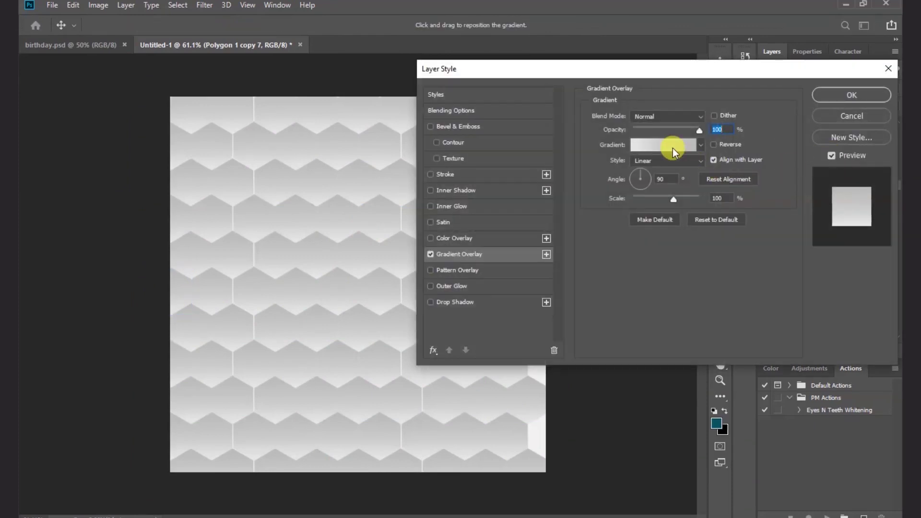
{"action": "left_click", "coordinate": [673, 148]}
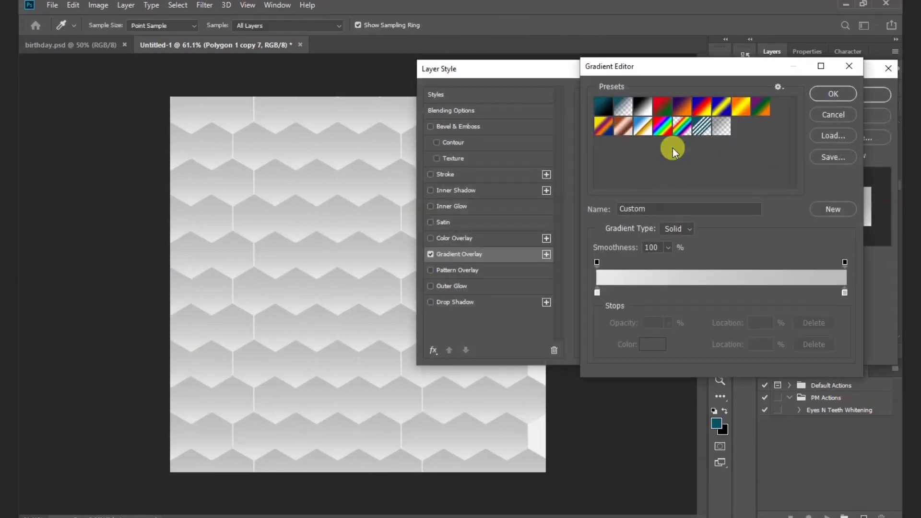
{"action": "double_click", "coordinate": [598, 292]}
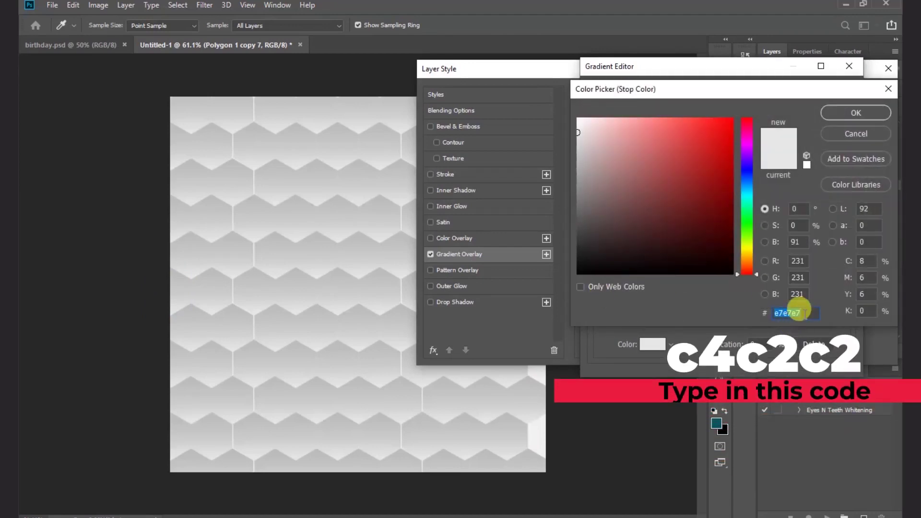
{"action": "type", "text": "c4"}
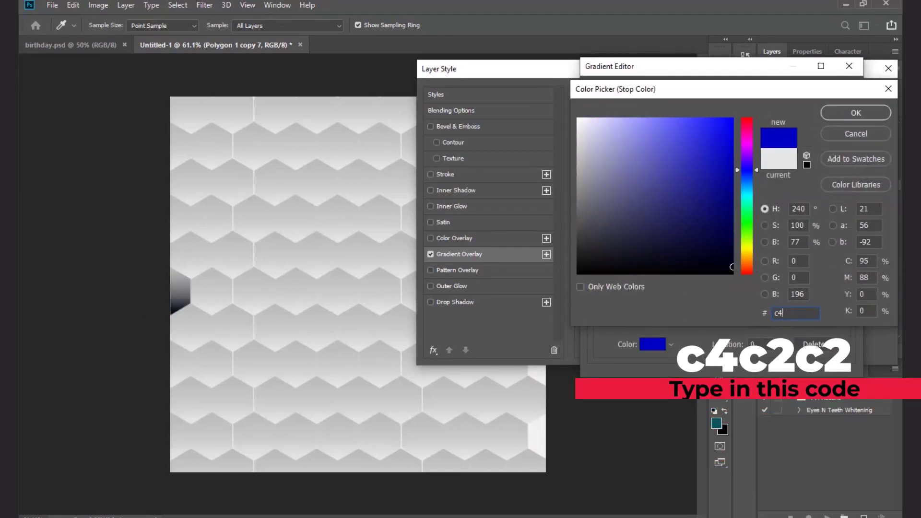
{"action": "type", "text": "c2"}
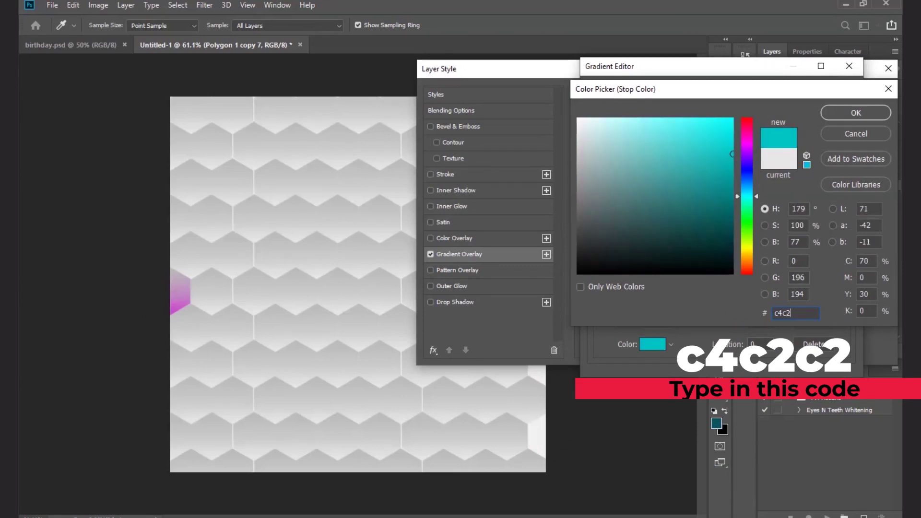
{"action": "type", "text": "c2"}
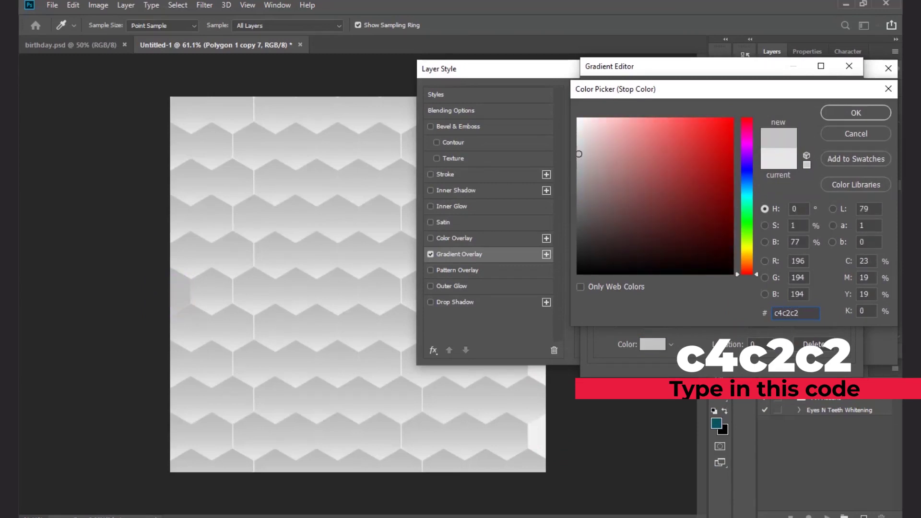
{"action": "left_click", "coordinate": [867, 113]}
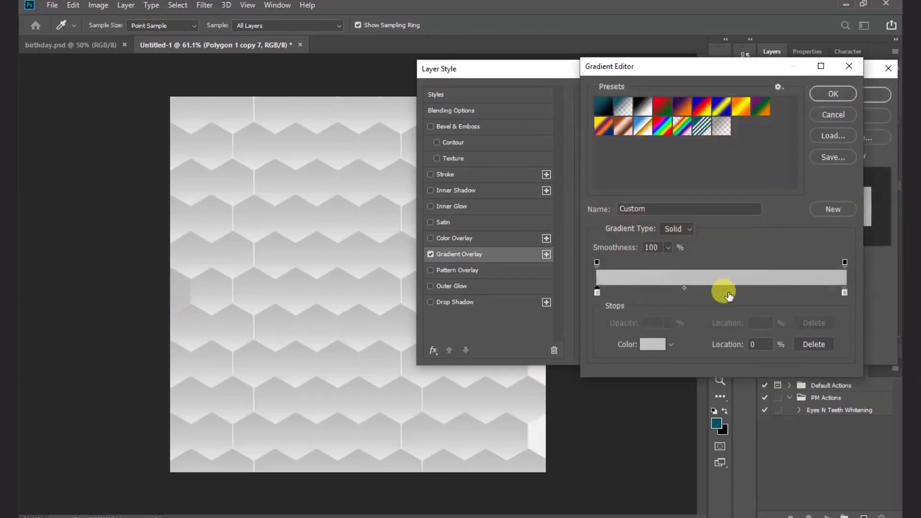
- Add a middle colour stop at 51% to the cut-off left-edge hexagon's gradient and set its colour to a2a1a1
{"action": "left_click_drag", "start_coordinate": [719, 292], "coordinate": [726, 293]}
{"action": "double_click", "coordinate": [726, 292]}
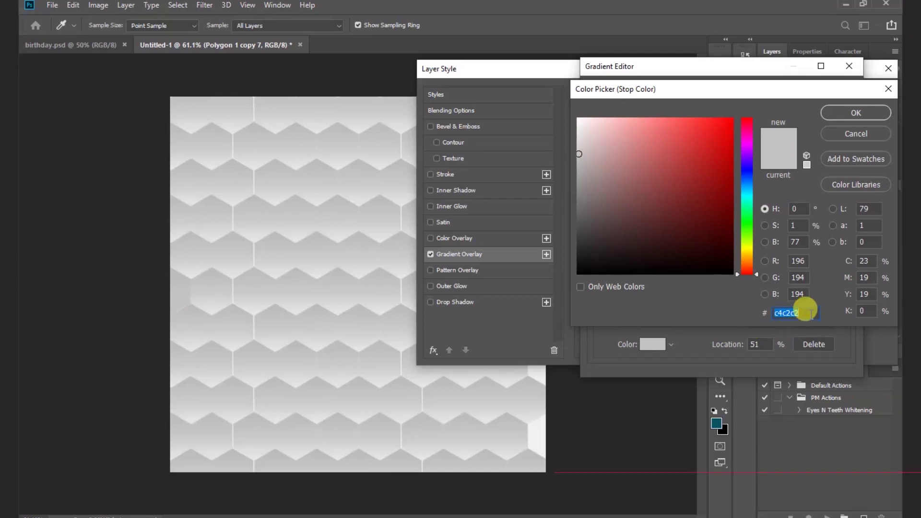
{"action": "type", "text": "a"}
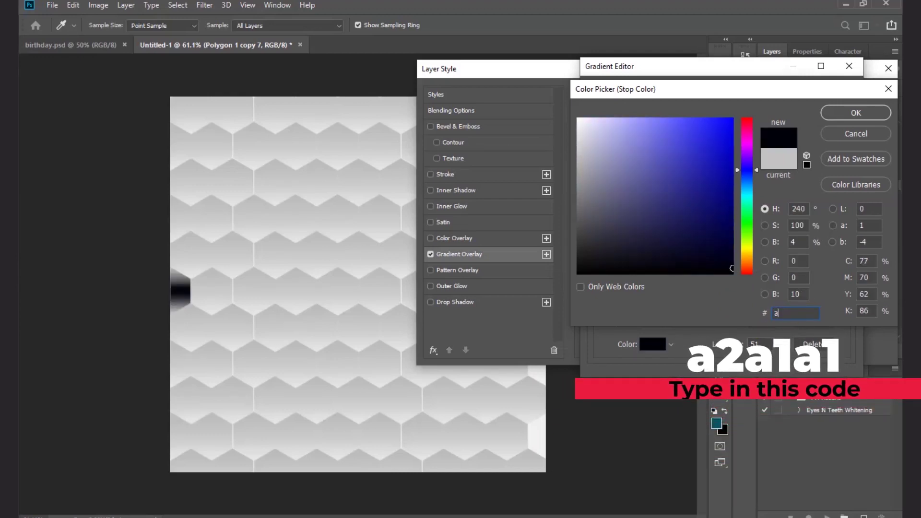
{"action": "type", "text": "2a"}
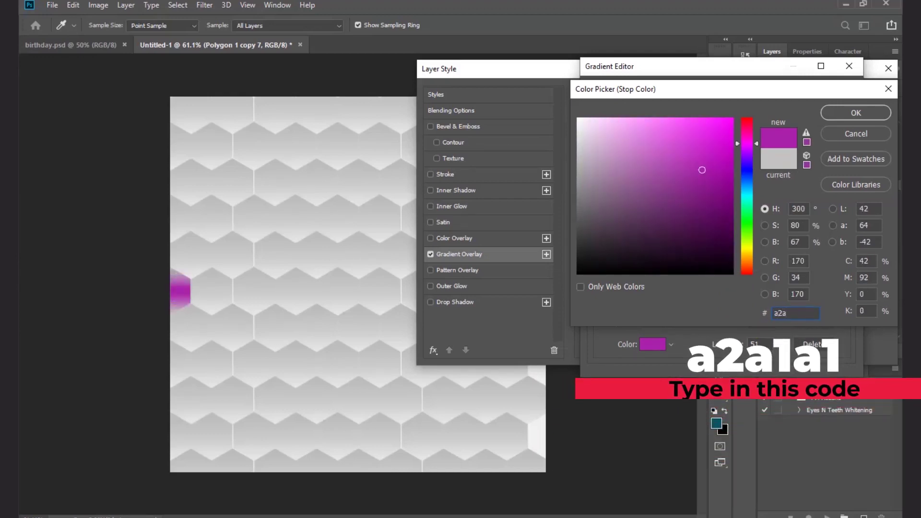
{"action": "type", "text": "1a1"}
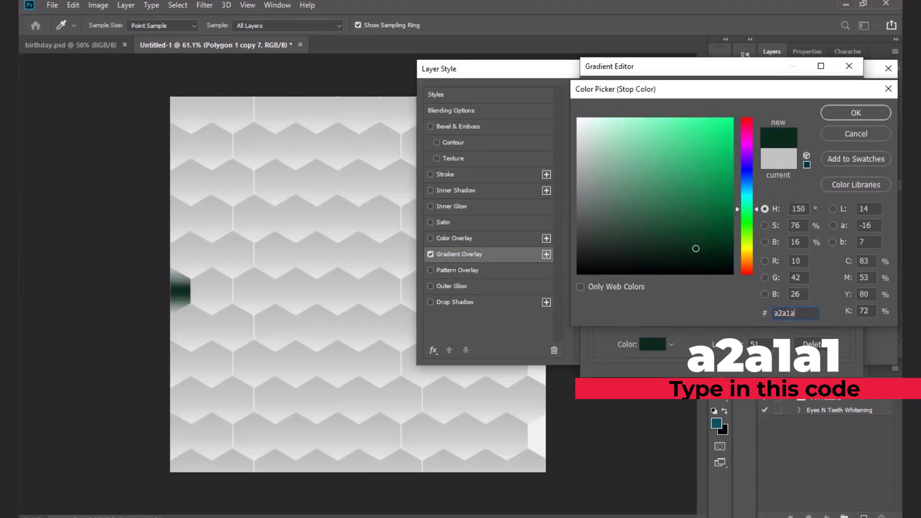
{"action": "left_click", "coordinate": [859, 114]}
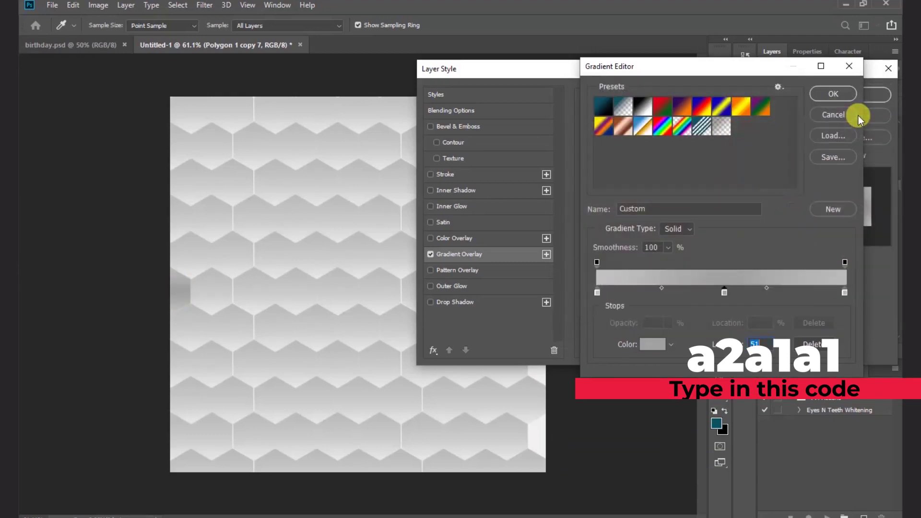
- Set the gradient's end colour stop to 838080, apply the overlay to the cut-off hexagon and deselect it
{"action": "double_click", "coordinate": [845, 292]}
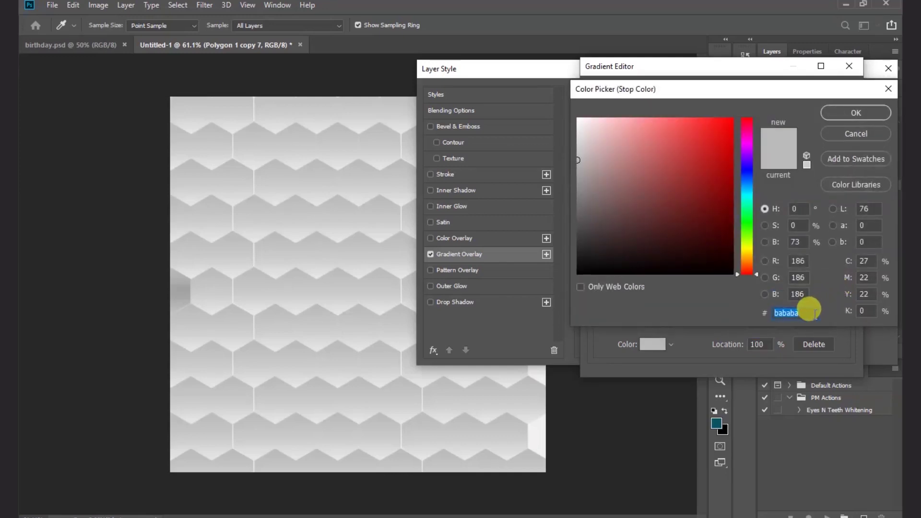
{"action": "type", "text": "8"}
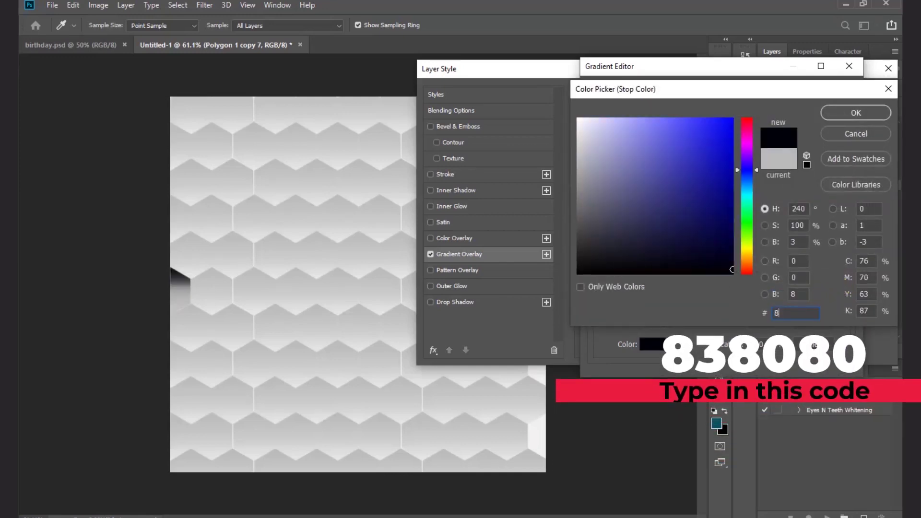
{"action": "type", "text": "38080"}
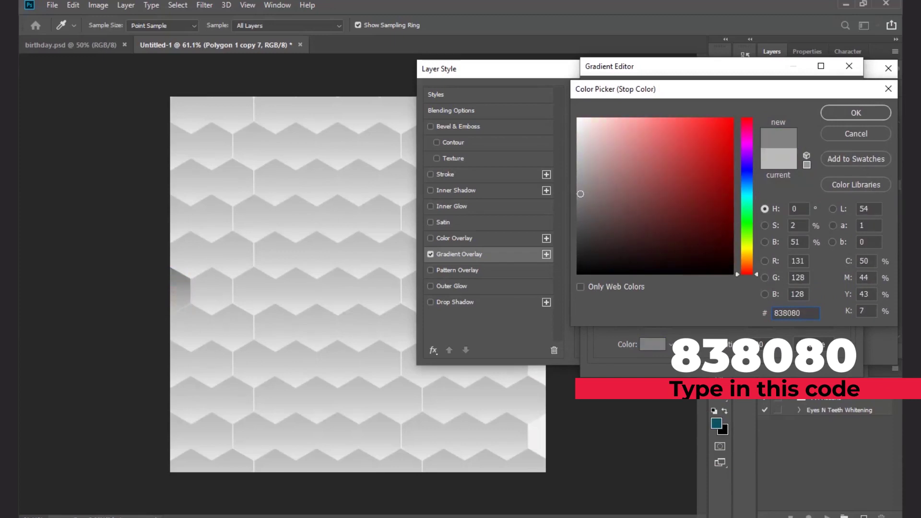
{"action": "left_click", "coordinate": [861, 118]}
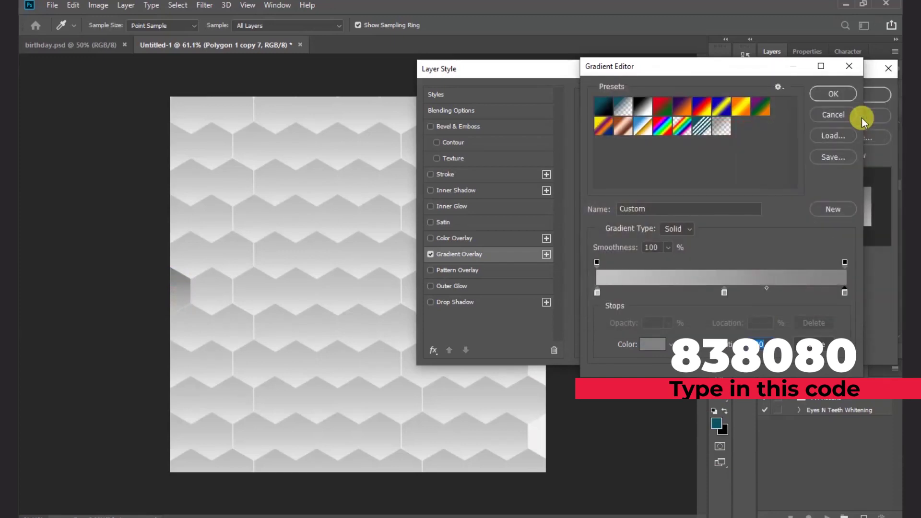
{"action": "left_click", "coordinate": [833, 94]}
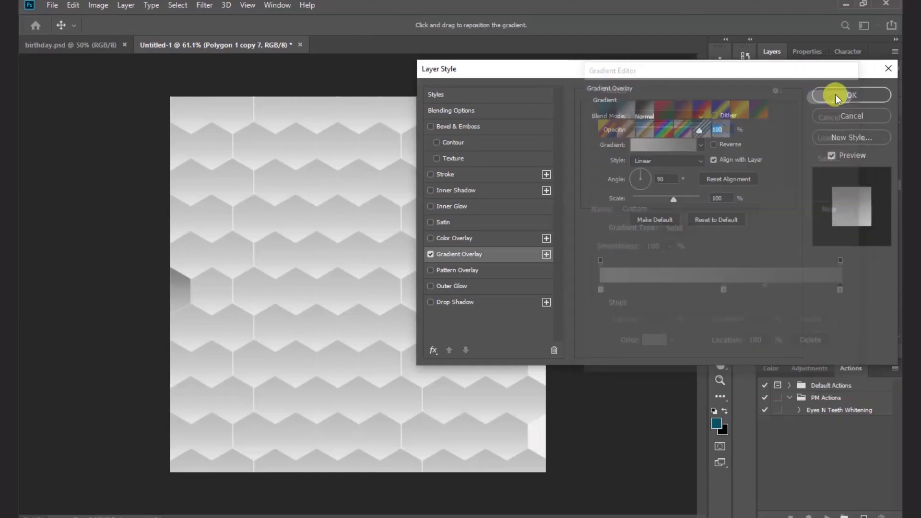
{"action": "left_click", "coordinate": [836, 94]}
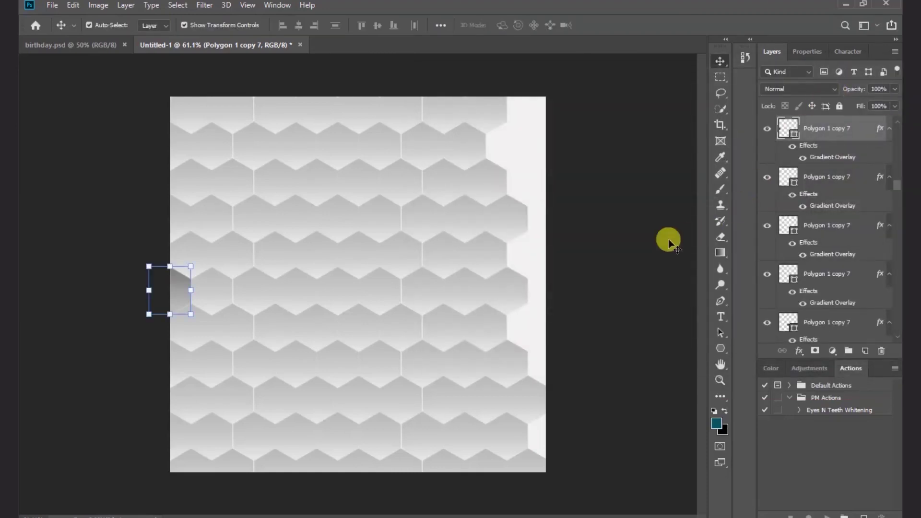
{"action": "left_click", "coordinate": [638, 249]}
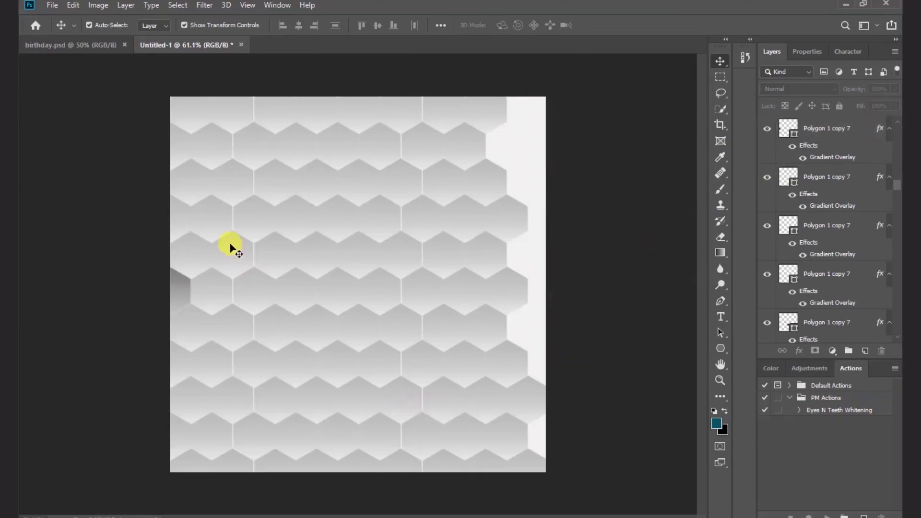
- Set the starting gradient overlay colour stop to fee28b for the first full hexagon in the fourth row from the top
{"action": "left_click", "coordinate": [215, 222]}
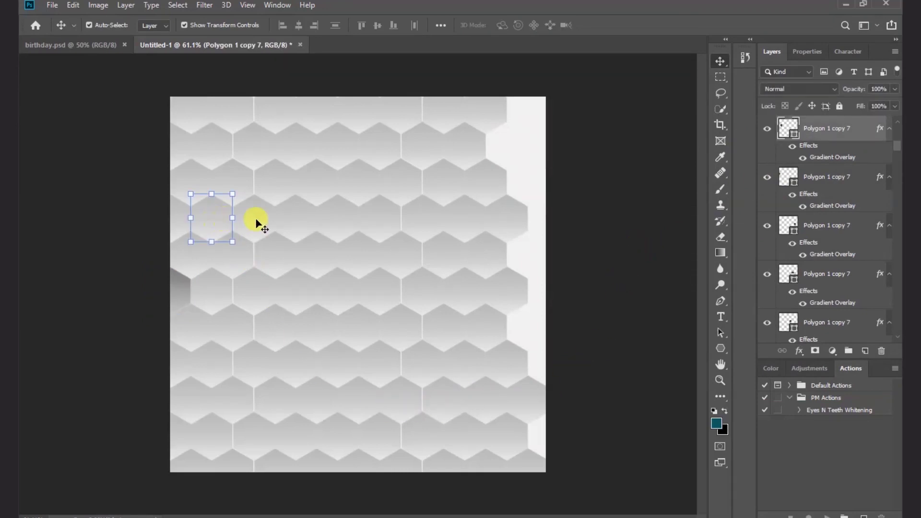
{"action": "double_click", "coordinate": [840, 158]}
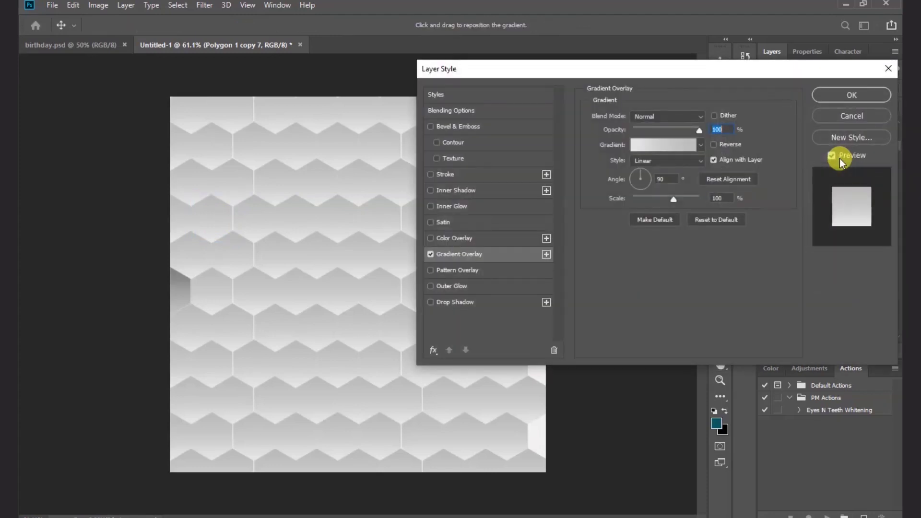
{"action": "left_click", "coordinate": [681, 143]}
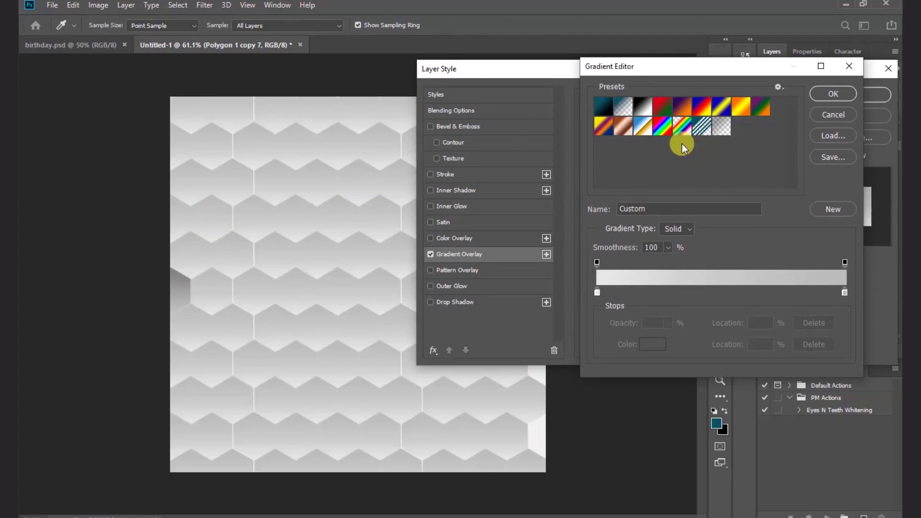
{"action": "double_click", "coordinate": [597, 292]}
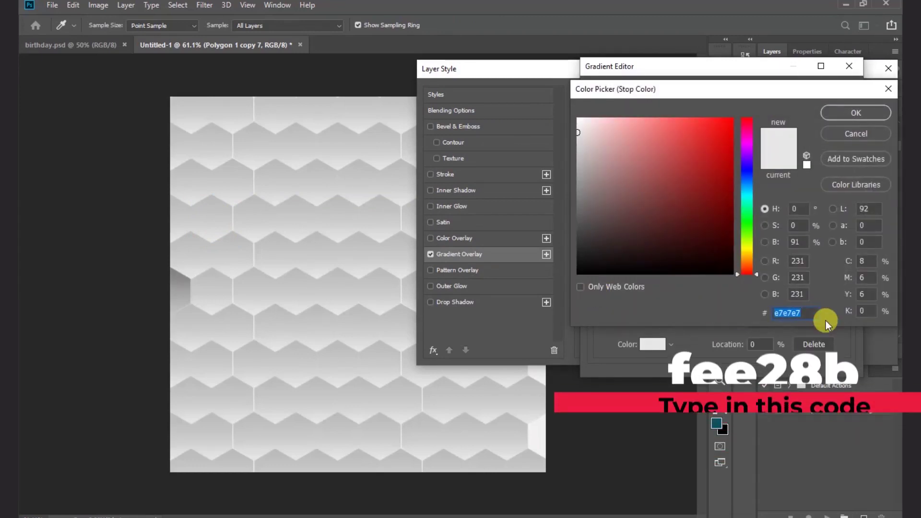
{"action": "type", "text": "f"}
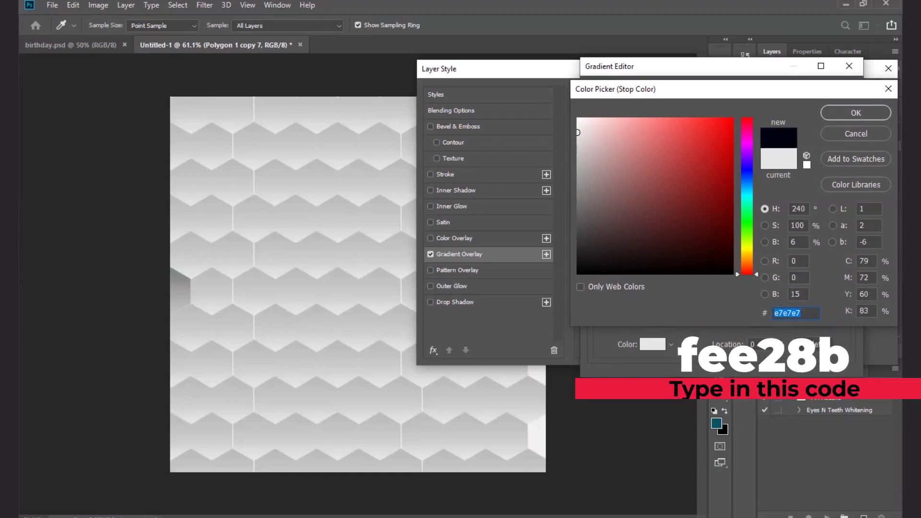
{"action": "type", "text": "ee2"}
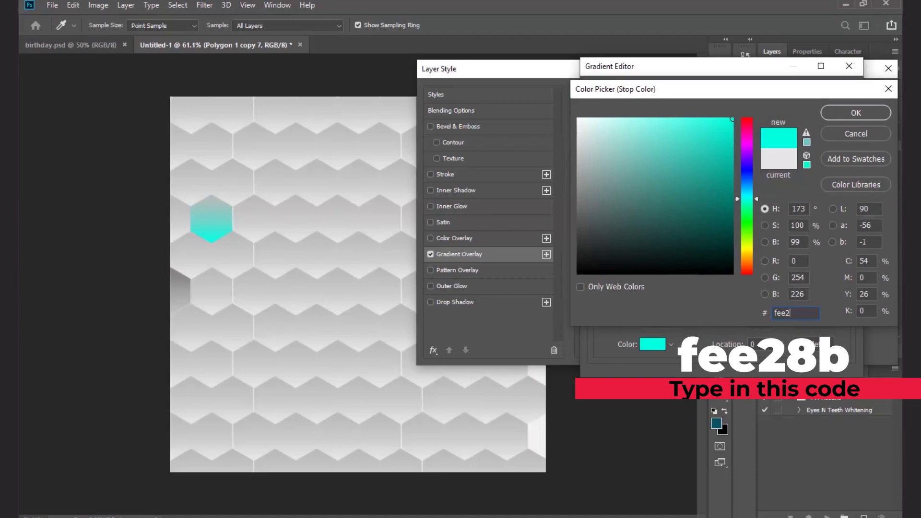
{"action": "type", "text": "8b"}
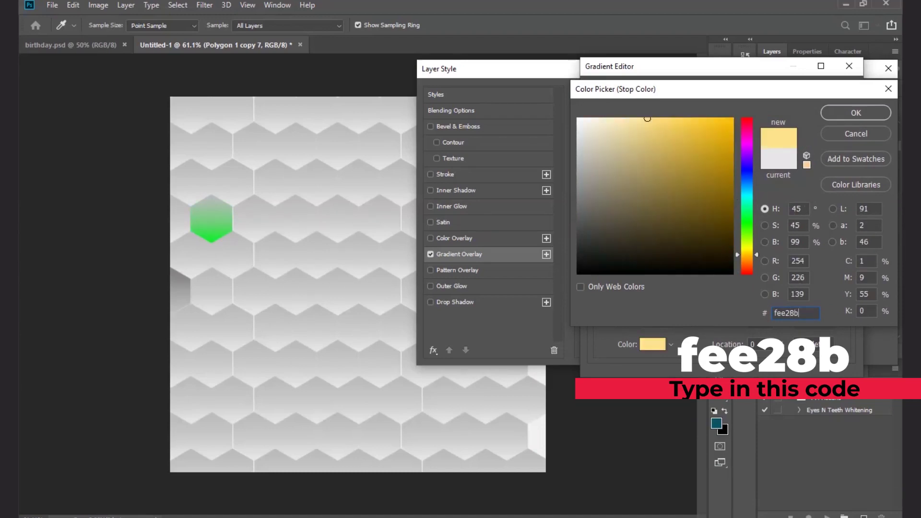
{"action": "left_click", "coordinate": [865, 117]}
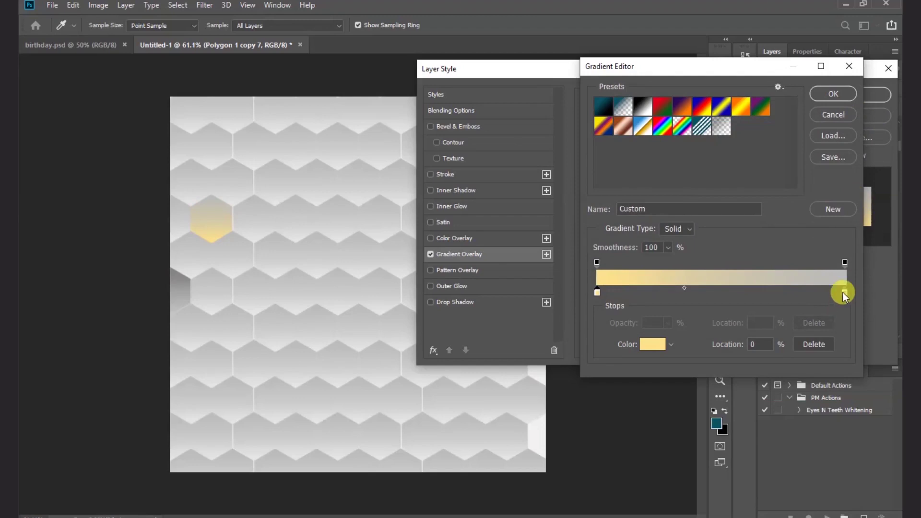
- Set the end colour stop of the fourth-row hexagon's gradient to fcd55d
{"action": "double_click", "coordinate": [842, 293]}
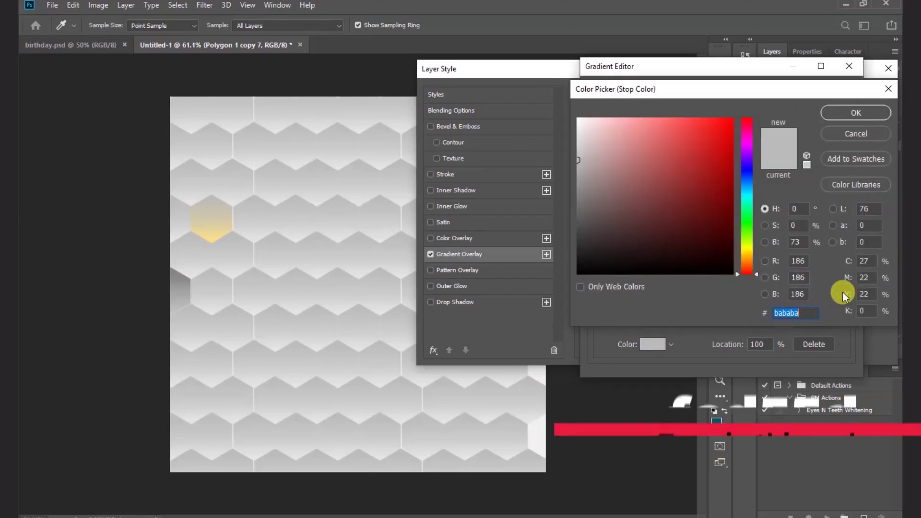
{"action": "type", "text": "f"}
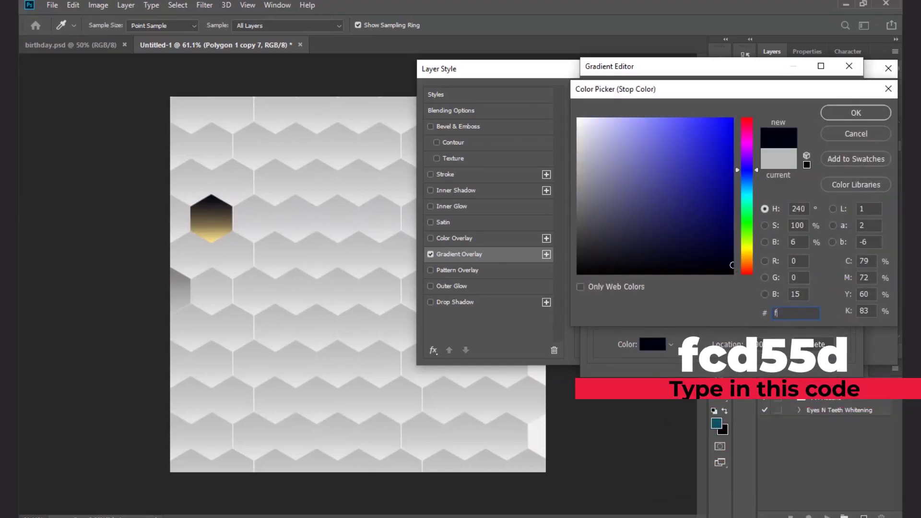
{"action": "type", "text": "cd"}
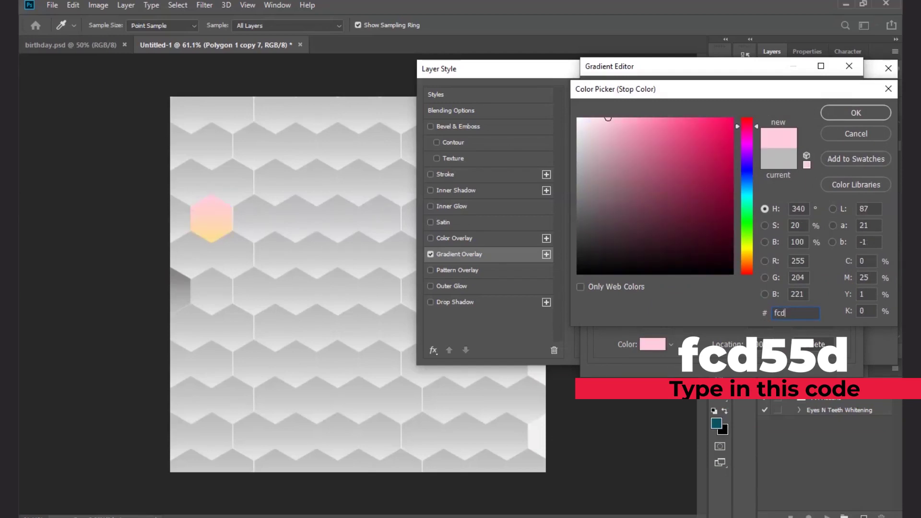
{"action": "type", "text": "55"}
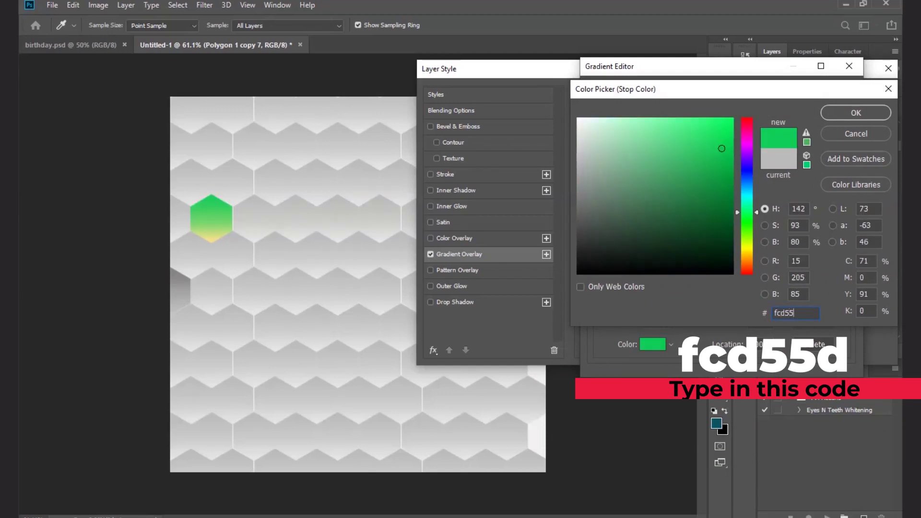
{"action": "type", "text": "d"}
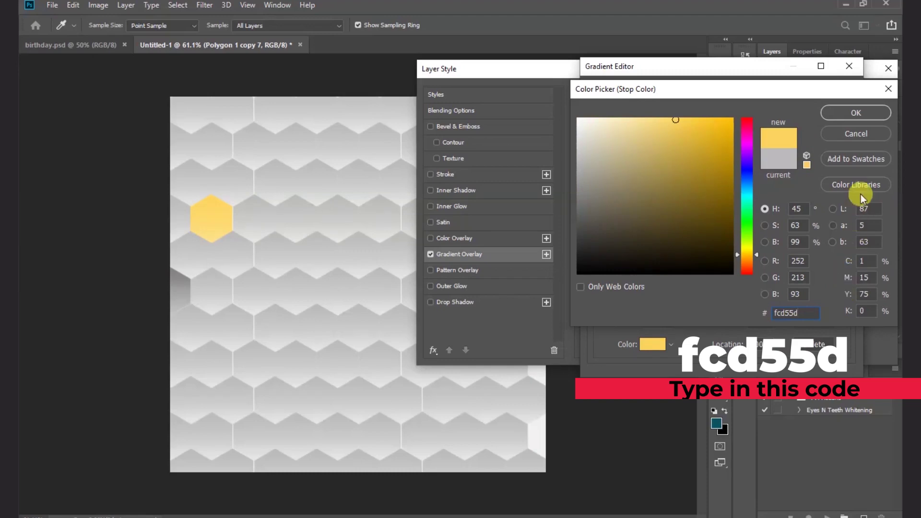
{"action": "left_click", "coordinate": [858, 115]}
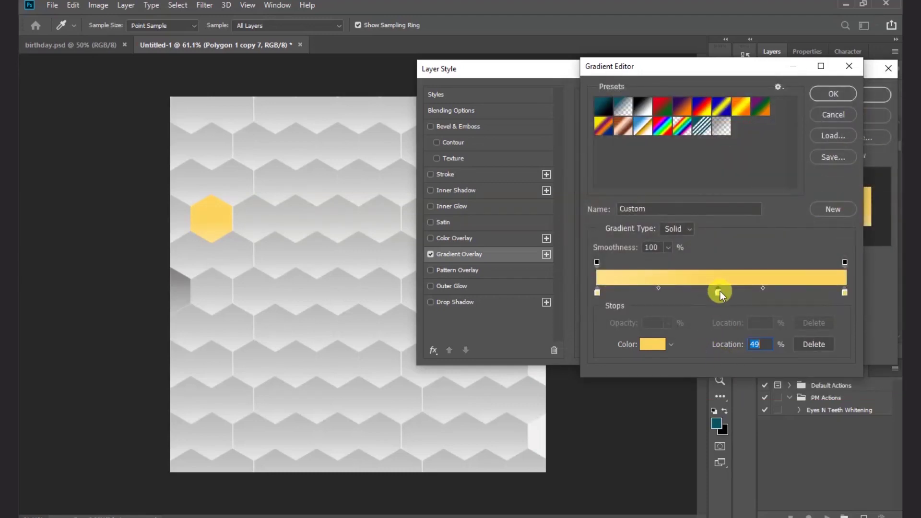
- Give the fourth-row hexagon's gradient a middle colour stop of fdd873 at 49%, then apply the overlay and deselect the layer
{"action": "double_click", "coordinate": [718, 292]}
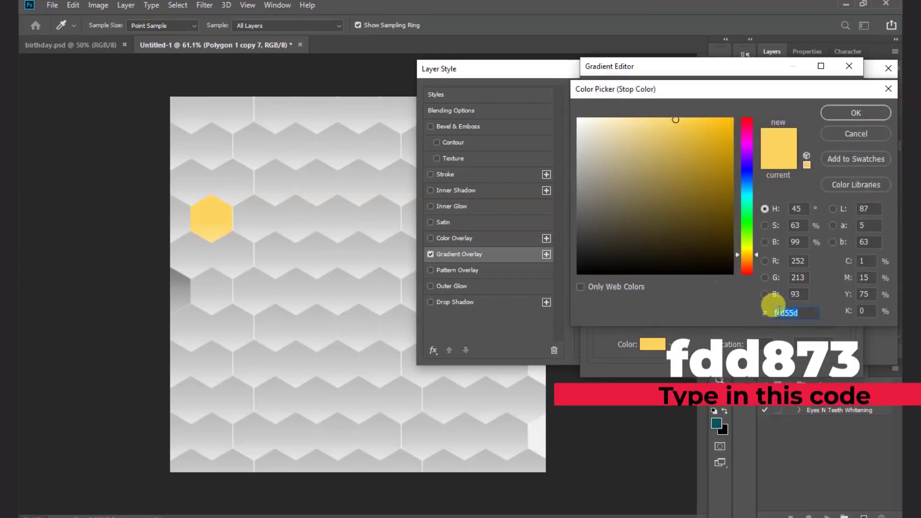
{"action": "type", "text": "f"}
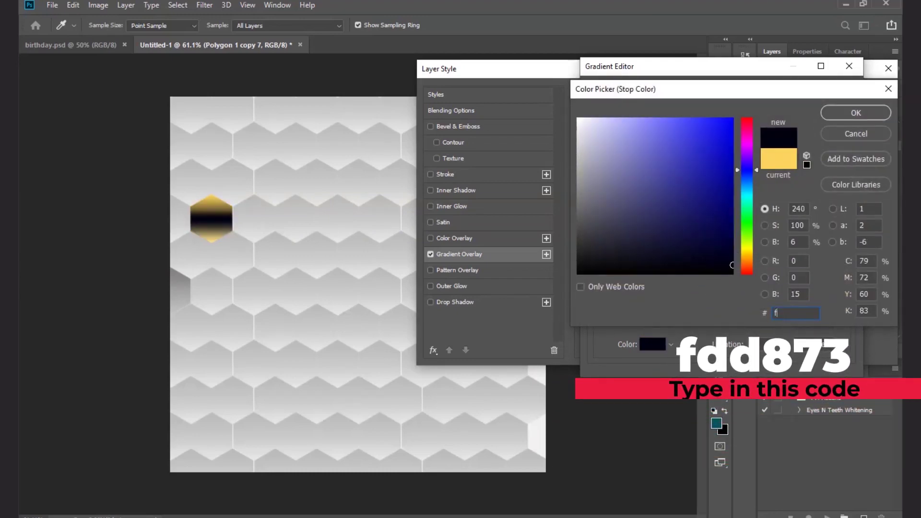
{"action": "type", "text": "dd"}
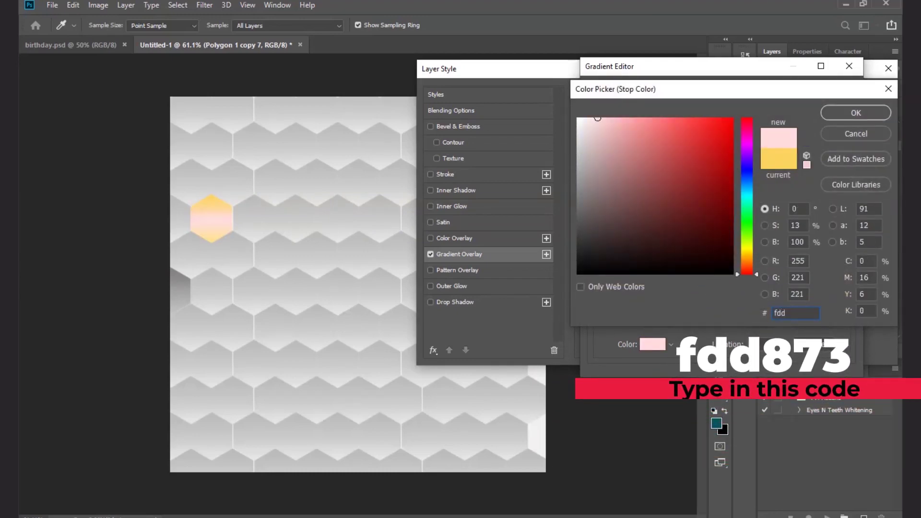
{"action": "type", "text": "873"}
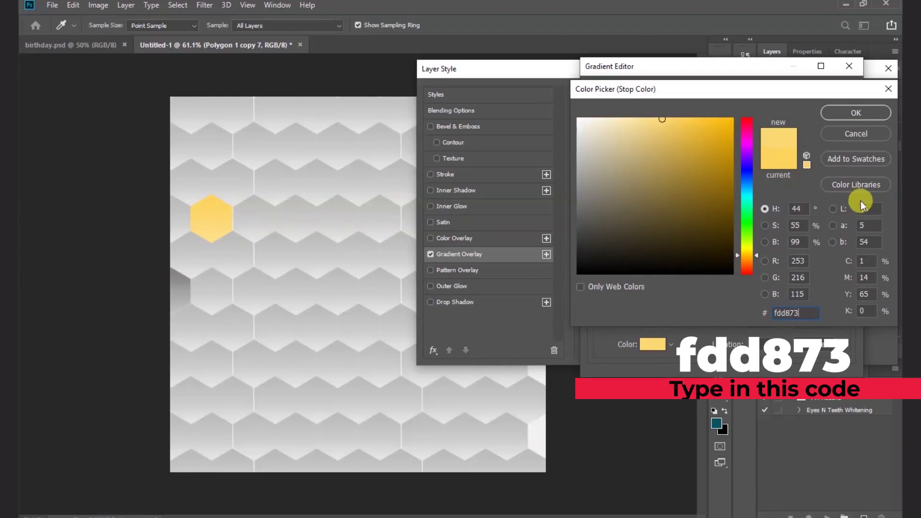
{"action": "left_click", "coordinate": [852, 113]}
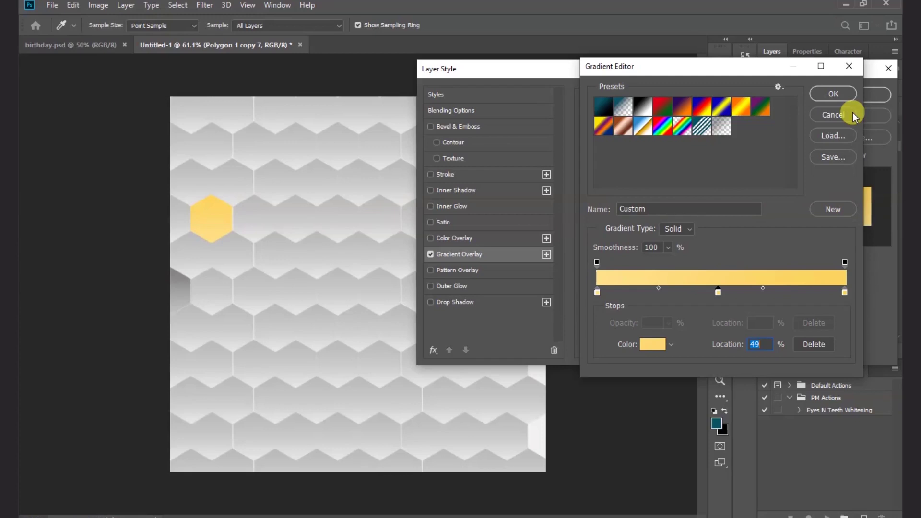
{"action": "left_click", "coordinate": [839, 93]}
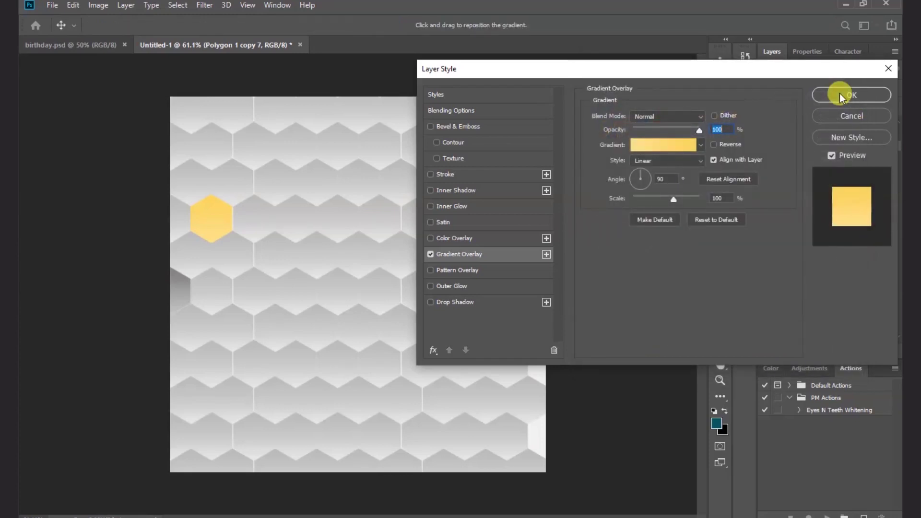
{"action": "left_click", "coordinate": [840, 93]}
{"action": "left_click", "coordinate": [787, 181]}
{"action": "left_click", "coordinate": [605, 329]}
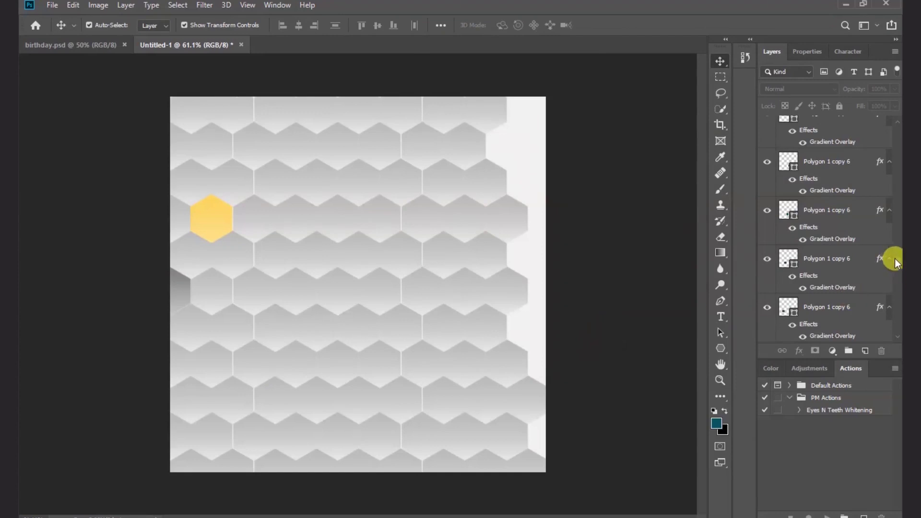
- Group all the hexagon layers above Rectangle 1 and add a layer mask to the group
{"action": "left_click_drag", "start_coordinate": [894, 258], "coordinate": [896, 327]}
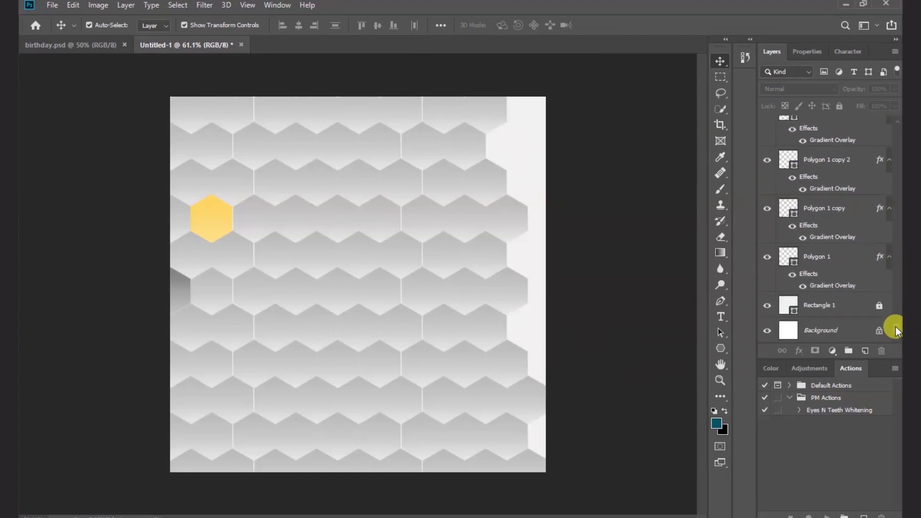
{"action": "left_click", "coordinate": [831, 288]}
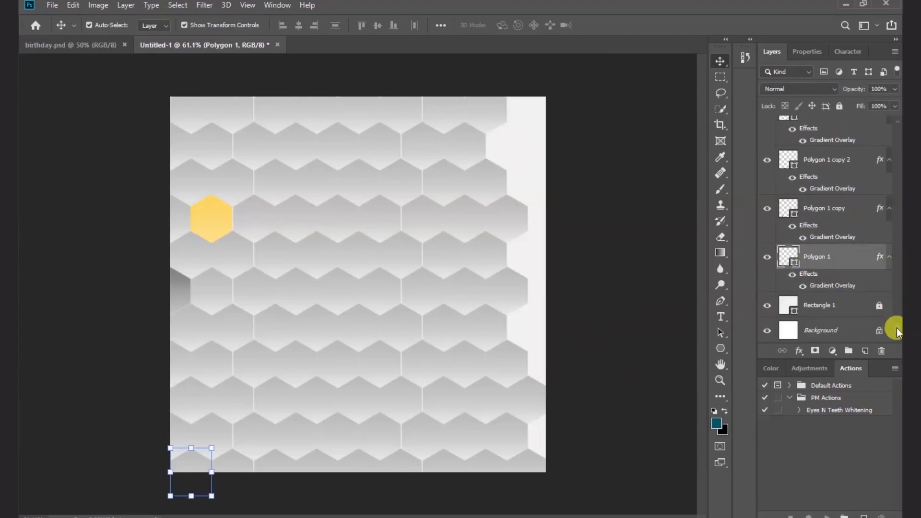
{"action": "left_click_drag", "start_coordinate": [896, 331], "coordinate": [890, 129]}
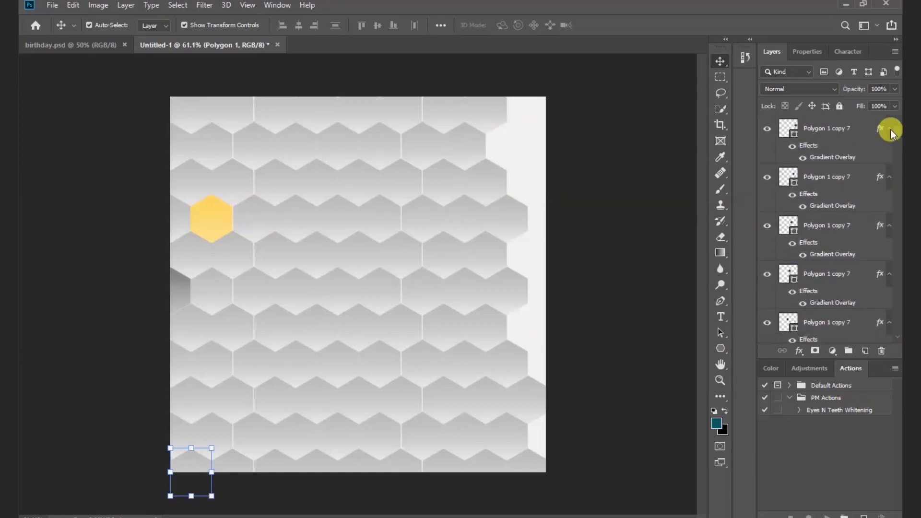
{"action": "left_click", "coordinate": [842, 132], "text": "shift"}
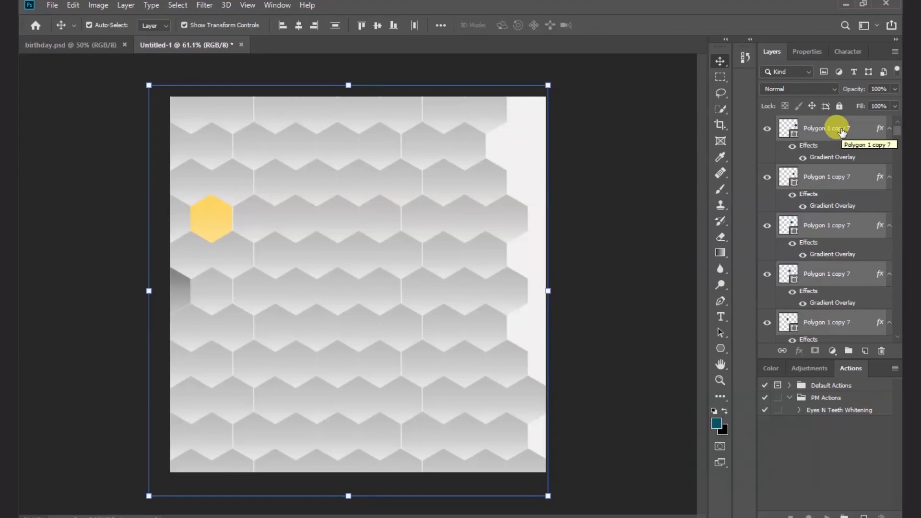
{"action": "left_click", "coordinate": [848, 352]}
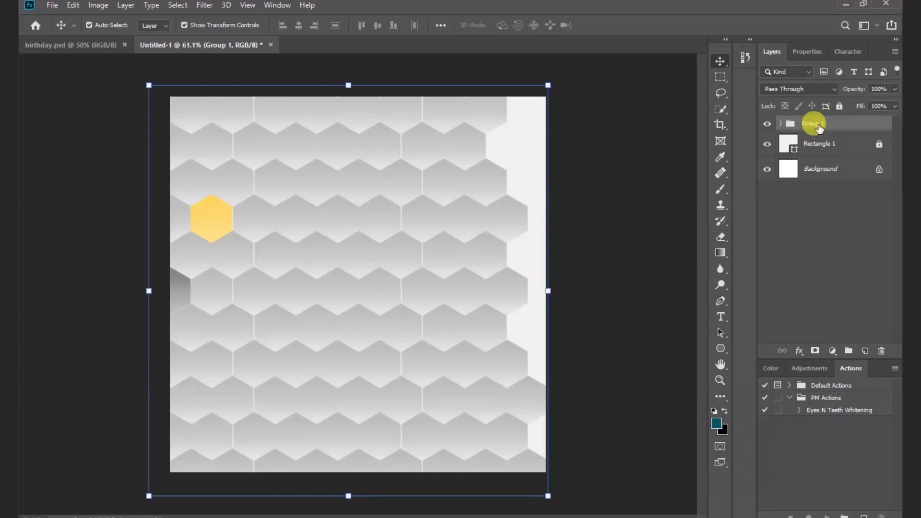
{"action": "left_click", "coordinate": [814, 351]}
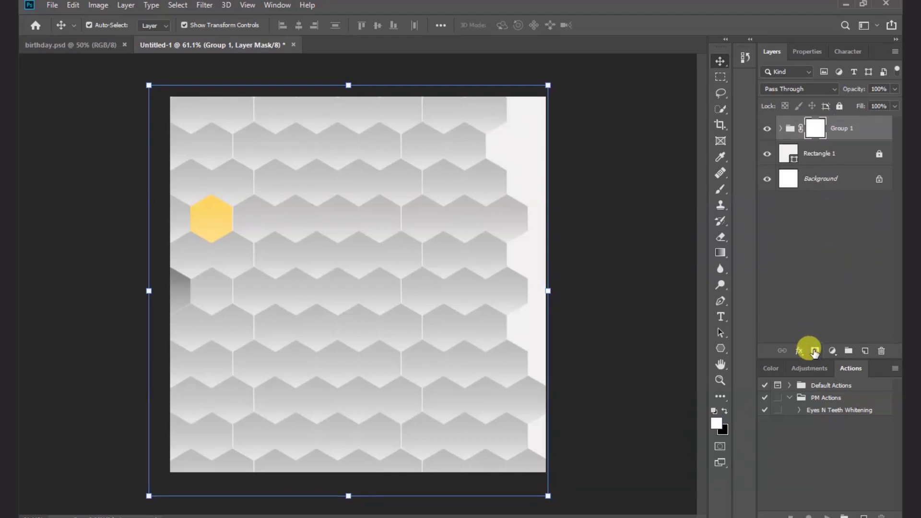
- Fade the honeycomb towards the canvas's upper-right corner by erasing on the group mask at 0% hardness, with brush sizes 500 and 700, and deselect the group
{"action": "left_click", "coordinate": [721, 236]}
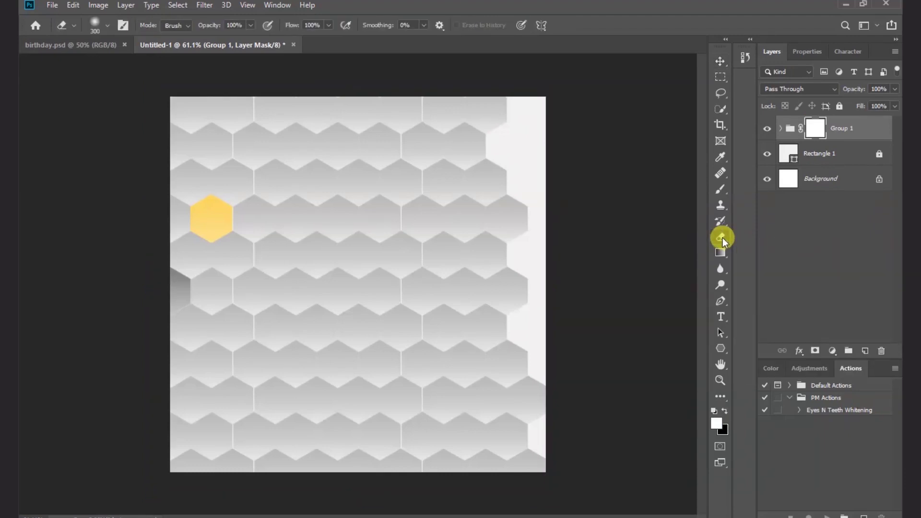
{"action": "right_click", "coordinate": [387, 273]}
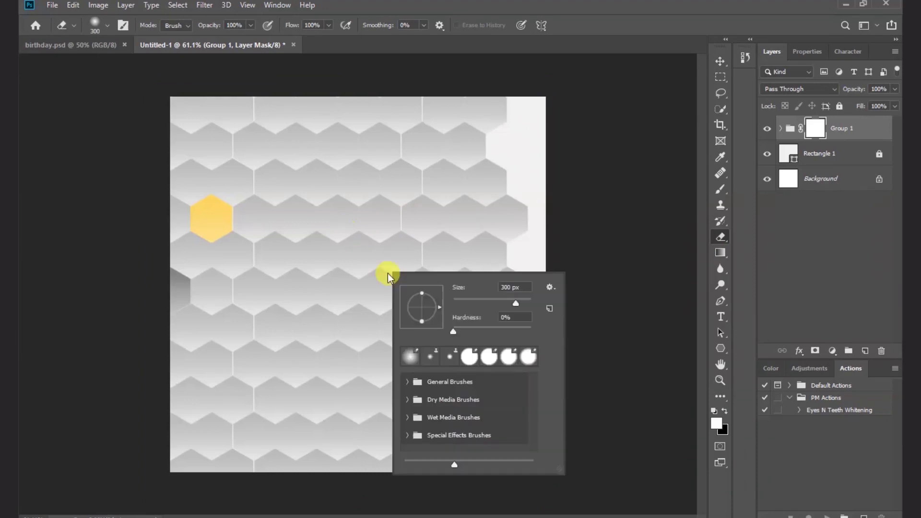
{"action": "mouse_move", "coordinate": [453, 332]}
{"action": "left_mouse_down"}
{"action": "mouse_move", "coordinate": [462, 332]}
{"action": "mouse_move", "coordinate": [456, 323]}
{"action": "mouse_move", "coordinate": [442, 323]}
{"action": "left_mouse_up"}
{"action": "left_click", "coordinate": [565, 216]}
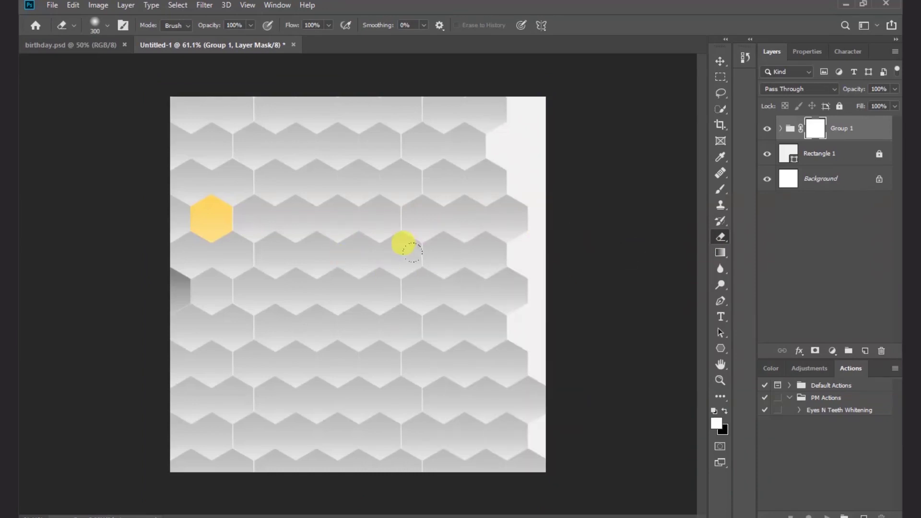
{"action": "key", "text": "bracketright"}
{"action": "key", "text": "bracketright"}
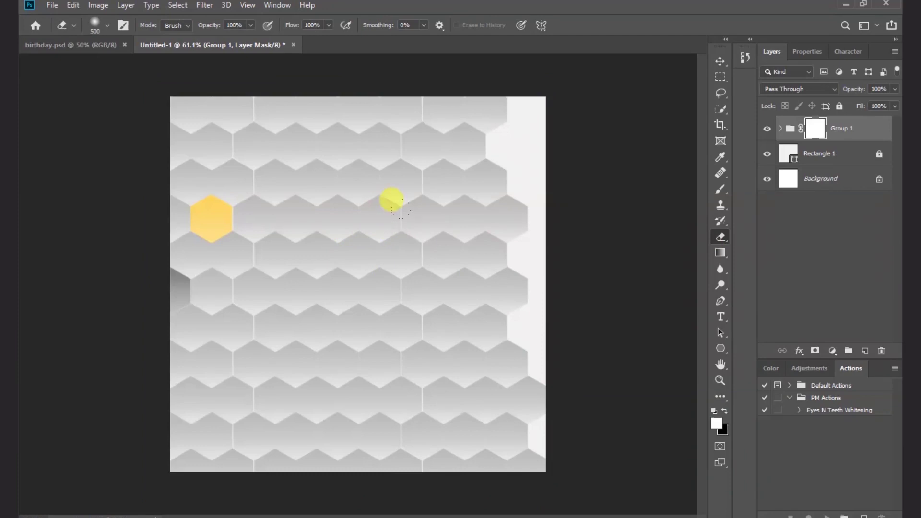
{"action": "left_click", "coordinate": [484, 121]}
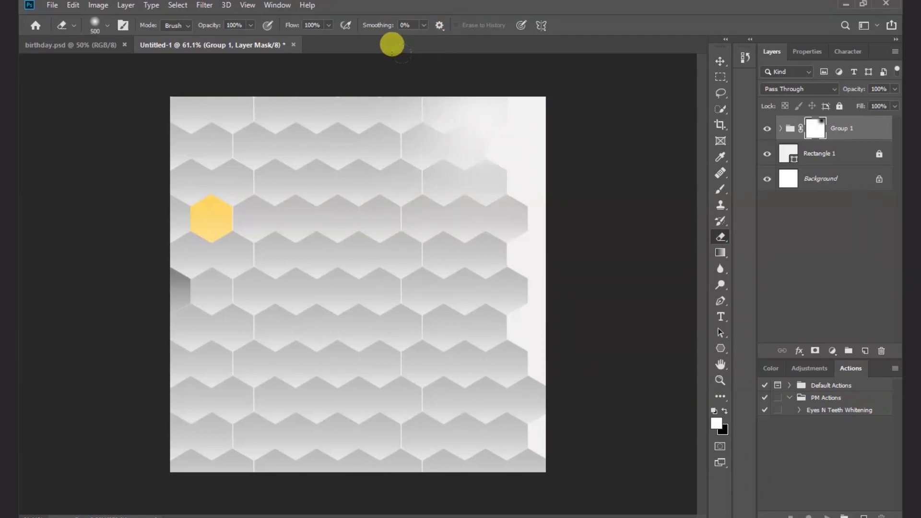
{"action": "key", "text": "bracketright"}
{"action": "key", "text": "bracketright"}
{"action": "mouse_move", "coordinate": [424, 115]}
{"action": "left_mouse_down"}
{"action": "mouse_move", "coordinate": [456, 175]}
{"action": "mouse_move", "coordinate": [481, 279]}
{"action": "mouse_move", "coordinate": [388, 173]}
{"action": "left_mouse_up"}
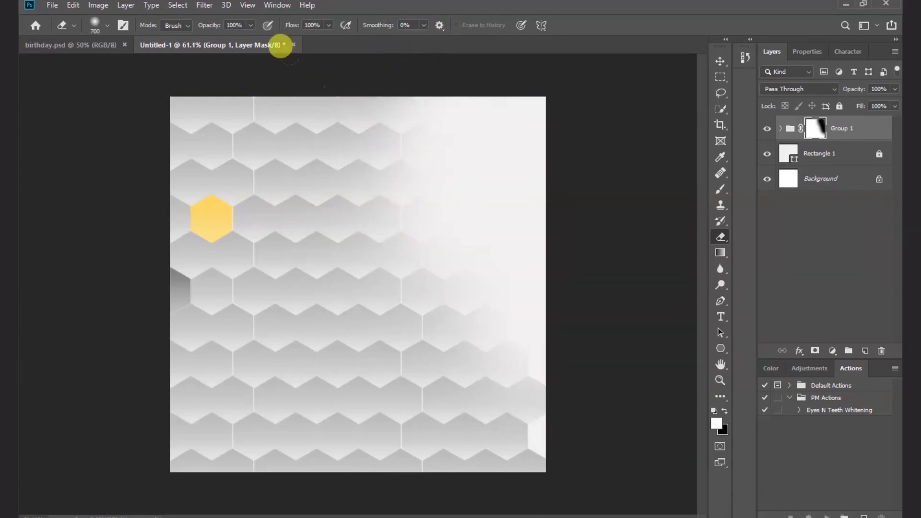
{"action": "mouse_move", "coordinate": [281, 45]}
{"action": "left_mouse_down"}
{"action": "mouse_move", "coordinate": [206, 33]}
{"action": "mouse_move", "coordinate": [344, 157]}
{"action": "mouse_move", "coordinate": [327, 165]}
{"action": "mouse_move", "coordinate": [285, 158]}
{"action": "mouse_move", "coordinate": [383, 141]}
{"action": "left_mouse_up"}
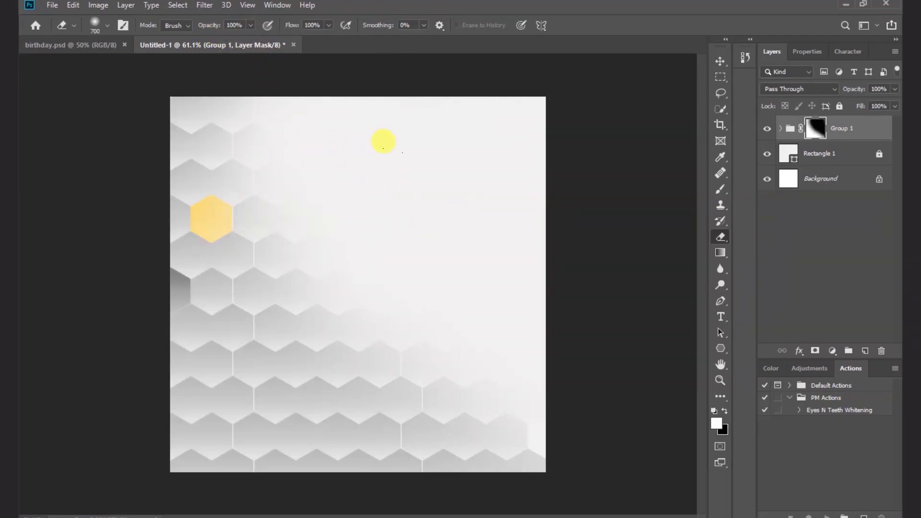
{"action": "left_click", "coordinate": [720, 61]}
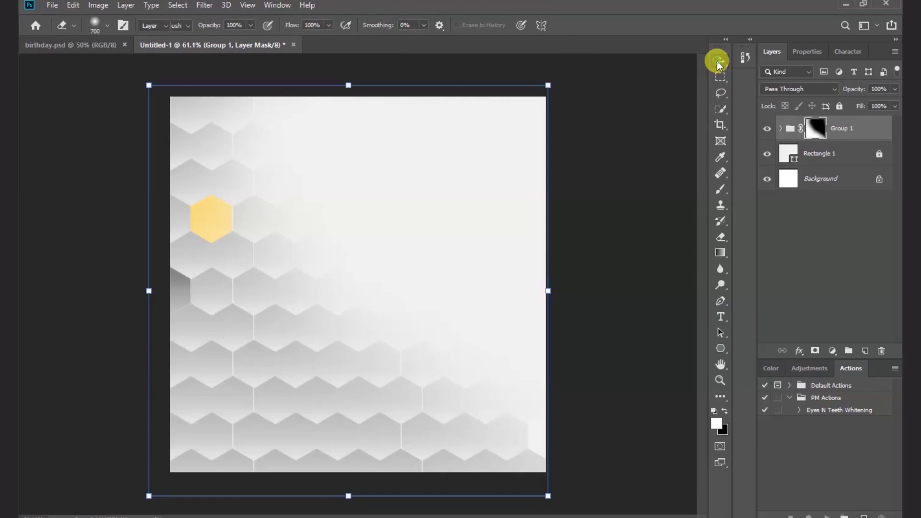
{"action": "left_click", "coordinate": [602, 206]}
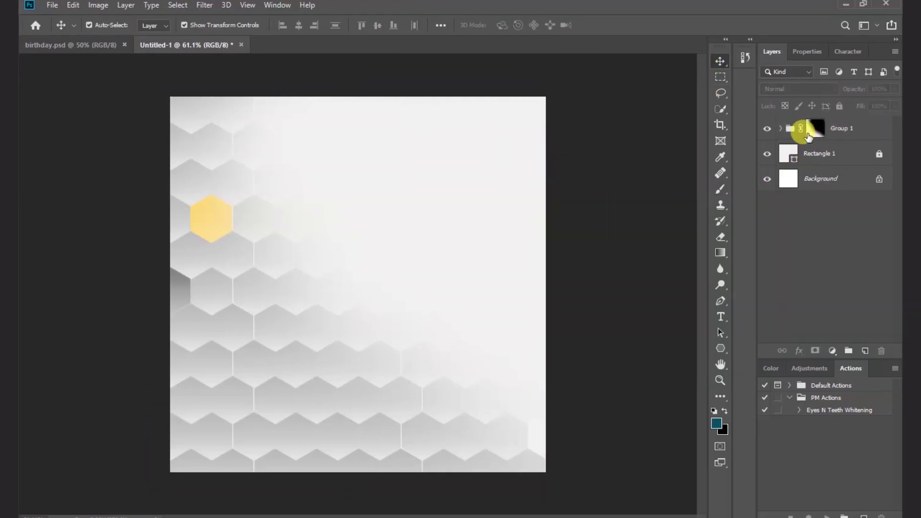
- Lower the opacity of Group 1 to make the honeycomb pattern fainter, then deselect it
{"action": "left_click", "coordinate": [843, 128]}
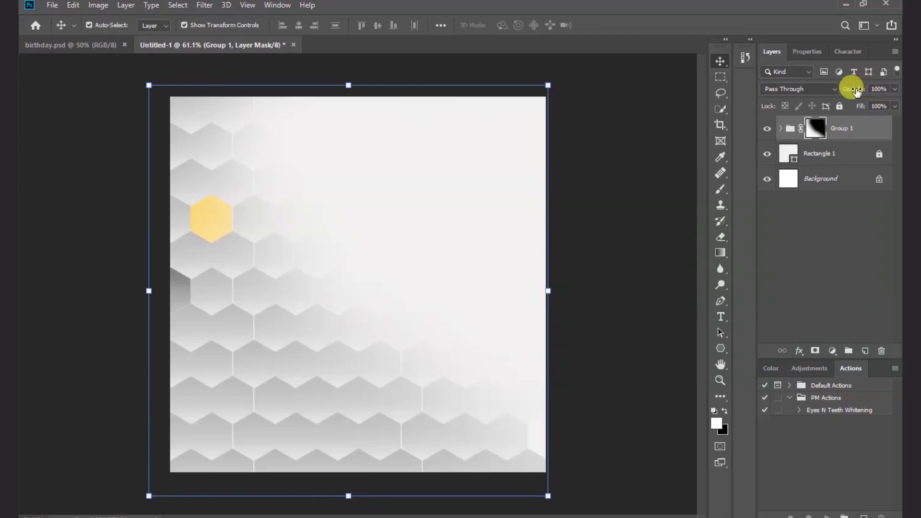
{"action": "left_click_drag", "start_coordinate": [840, 94], "coordinate": [822, 98]}
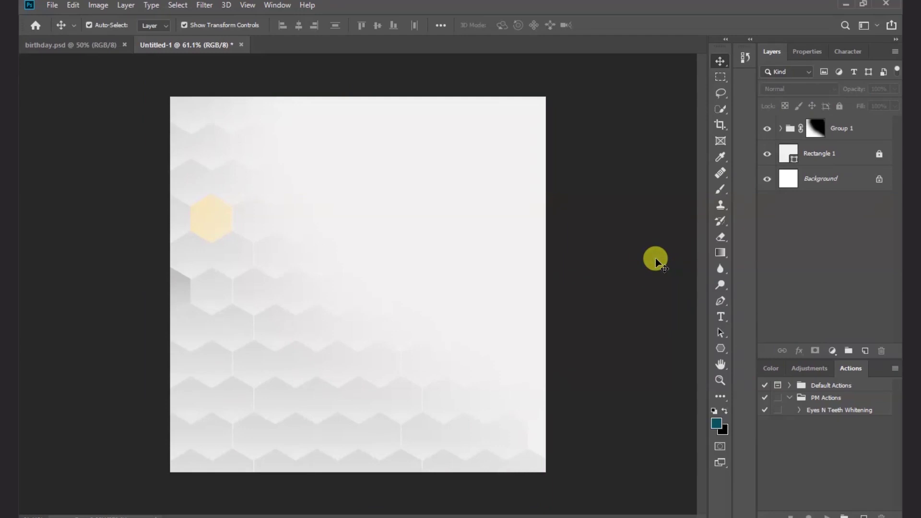
- Open the SMALL SIZE portrait from the New folder, copy it into Untitled-1 and place it at the canvas's lower-left edge
{"action": "key", "text": "ctrl+0"}
{"action": "key", "text": "alt+Tab"}
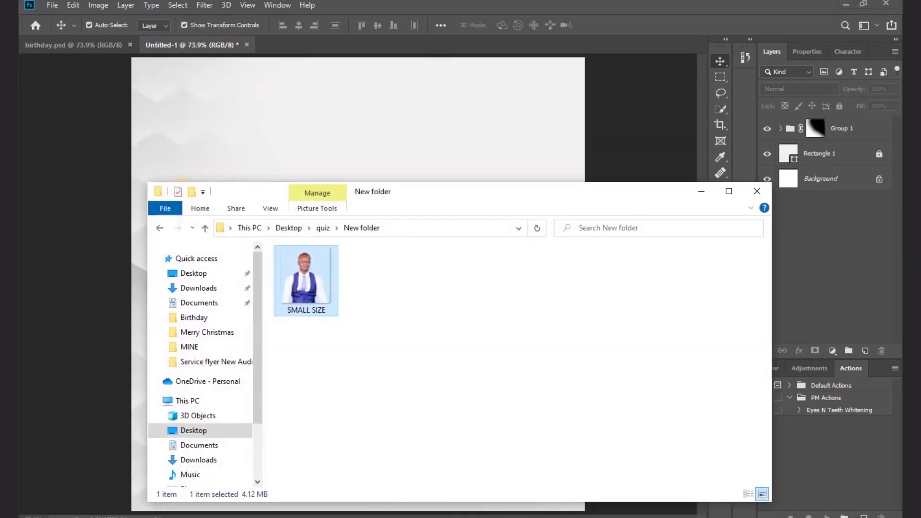
{"action": "left_click_drag", "start_coordinate": [320, 292], "coordinate": [320, 44]}
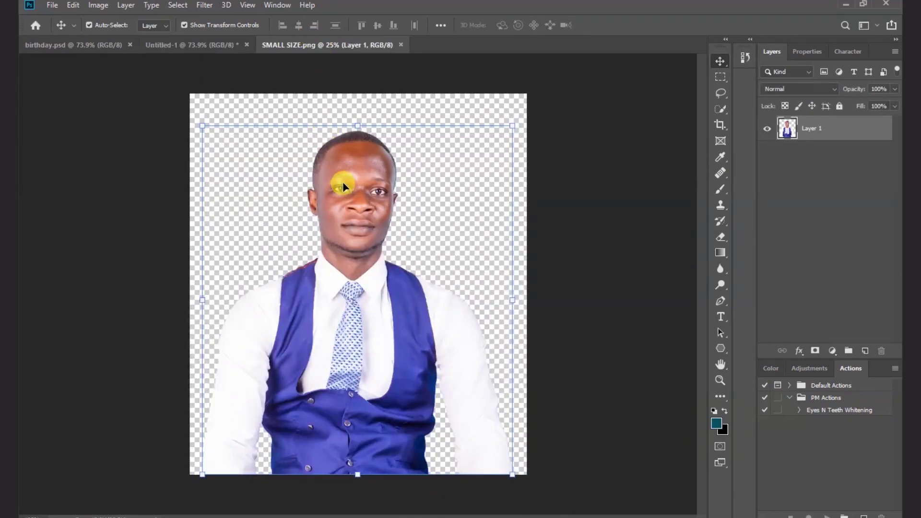
{"action": "left_click_drag", "start_coordinate": [340, 183], "coordinate": [267, 242]}
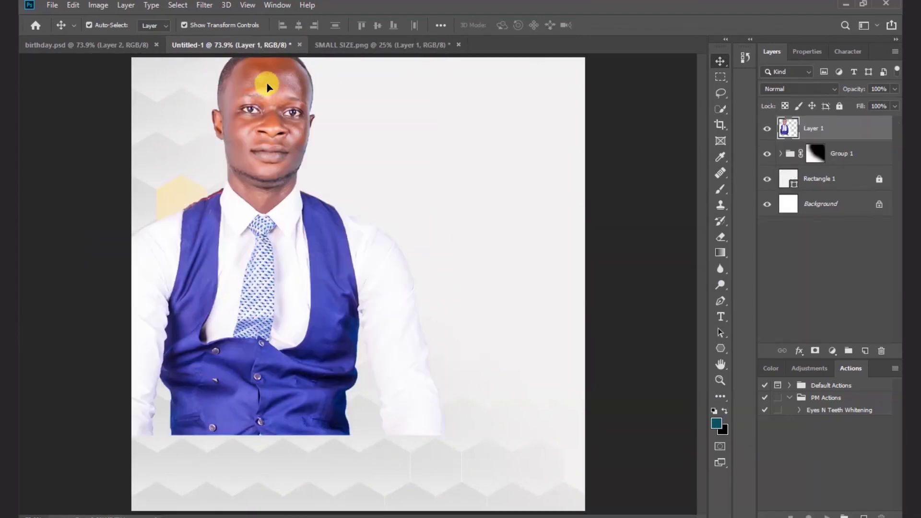
{"action": "left_click_drag", "start_coordinate": [267, 86], "coordinate": [251, 187]}
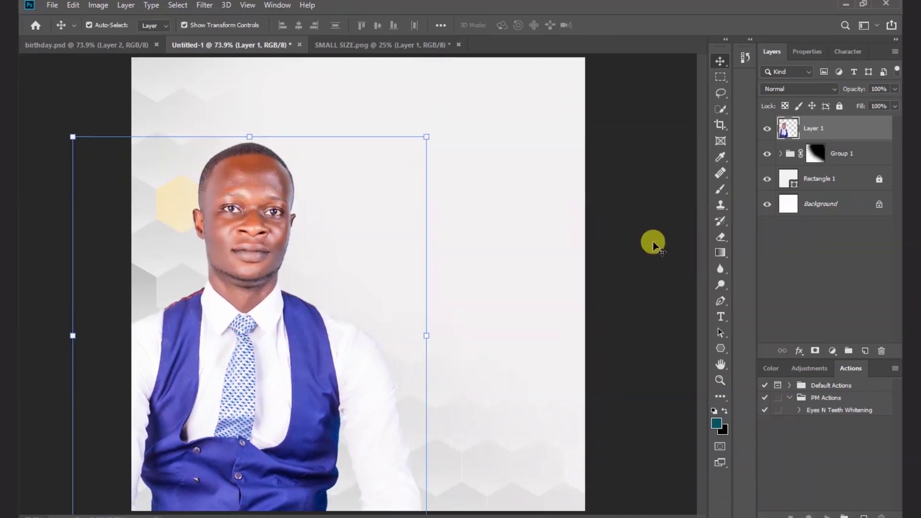
{"action": "left_click", "coordinate": [643, 233]}
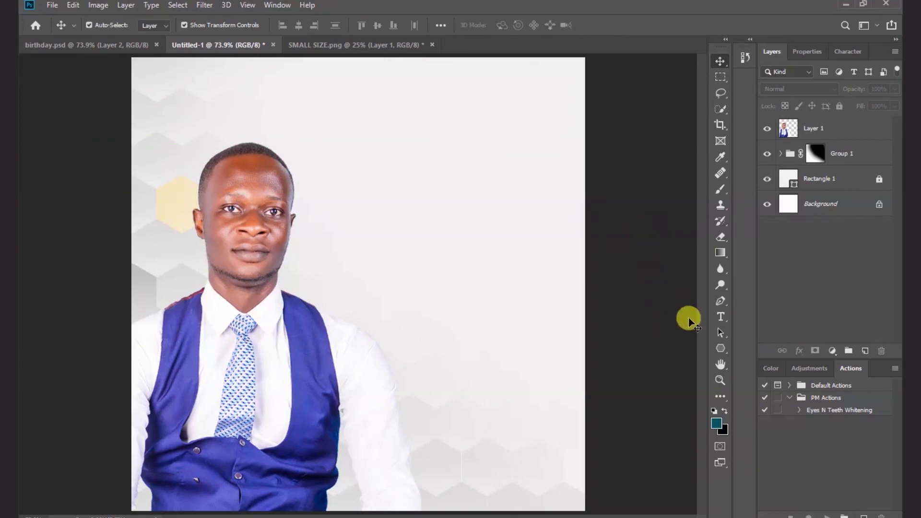
- Add the text "Birthday" beside the portrait's head in Montserrat Bold Italic, 6 pt
{"action": "left_click", "coordinate": [720, 317]}
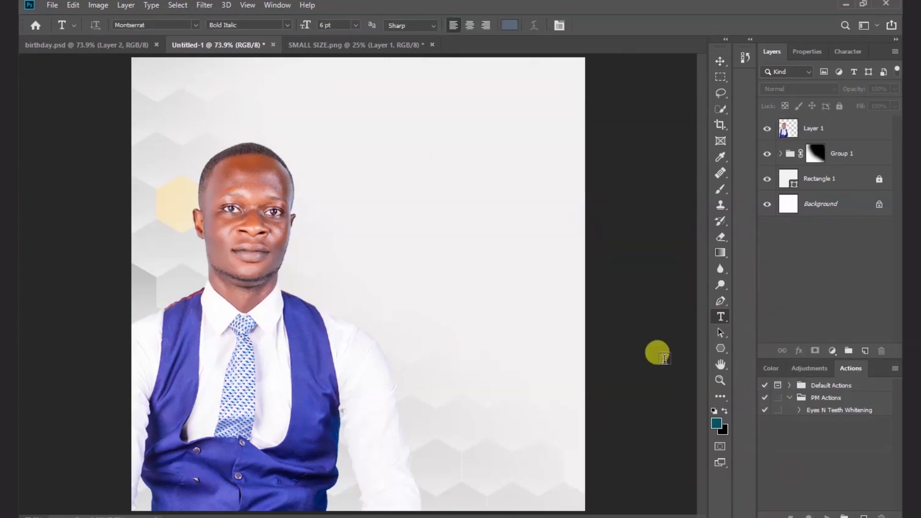
{"action": "left_click", "coordinate": [375, 203]}
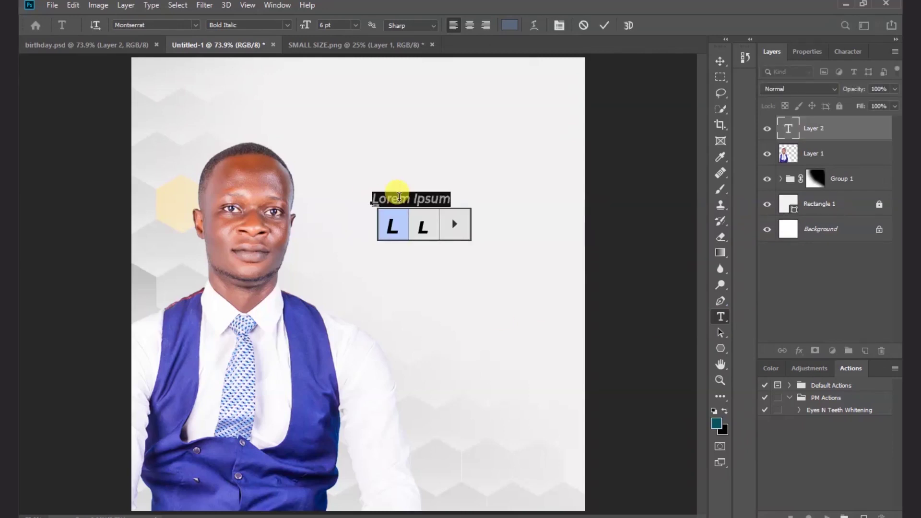
{"action": "type", "text": "Birthday"}
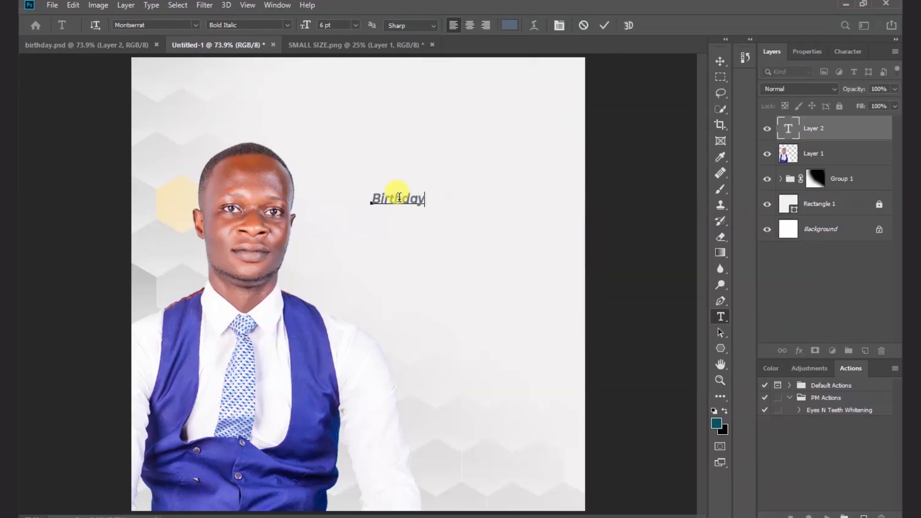
{"action": "left_click", "coordinate": [604, 25]}
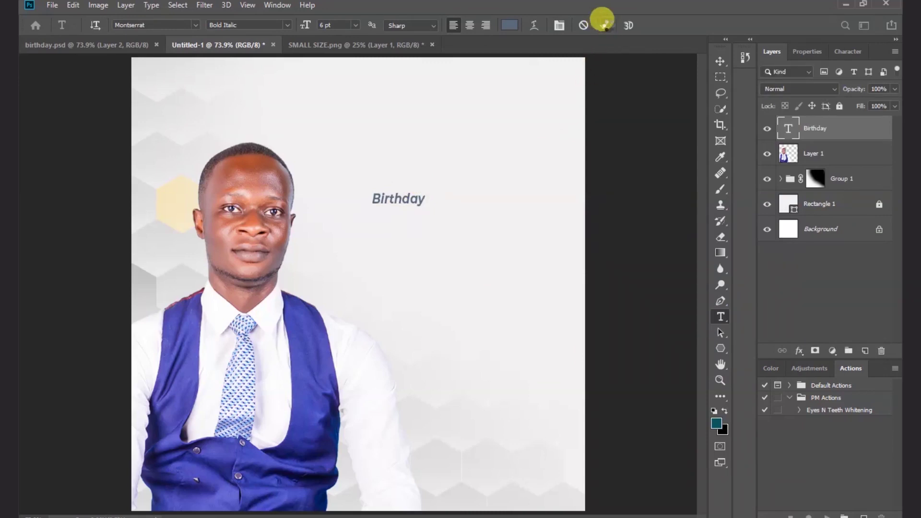
- Scale the Birthday text up to about 419% and move it beside the portrait's face
{"action": "left_click", "coordinate": [720, 61]}
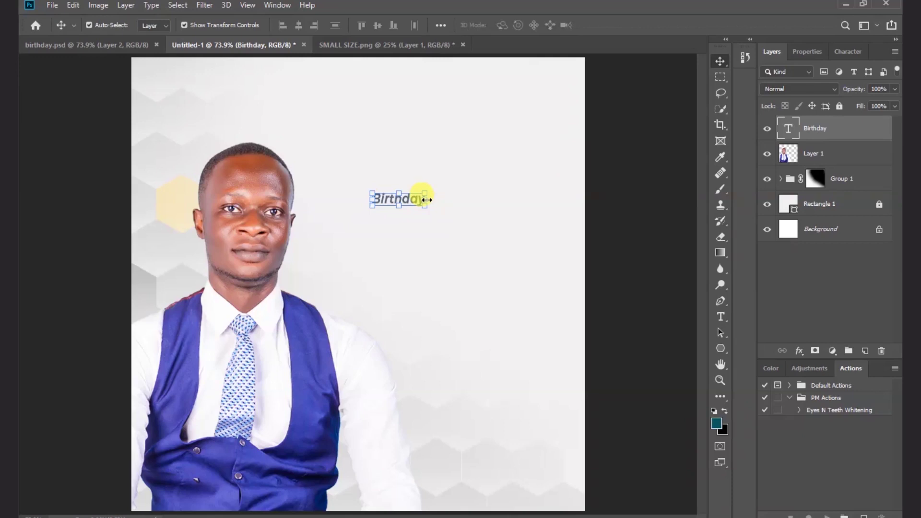
{"action": "left_click_drag", "start_coordinate": [426, 199], "coordinate": [555, 185]}
{"action": "left_click_drag", "start_coordinate": [366, 226], "coordinate": [340, 236]}
{"action": "left_click", "coordinate": [609, 24]}
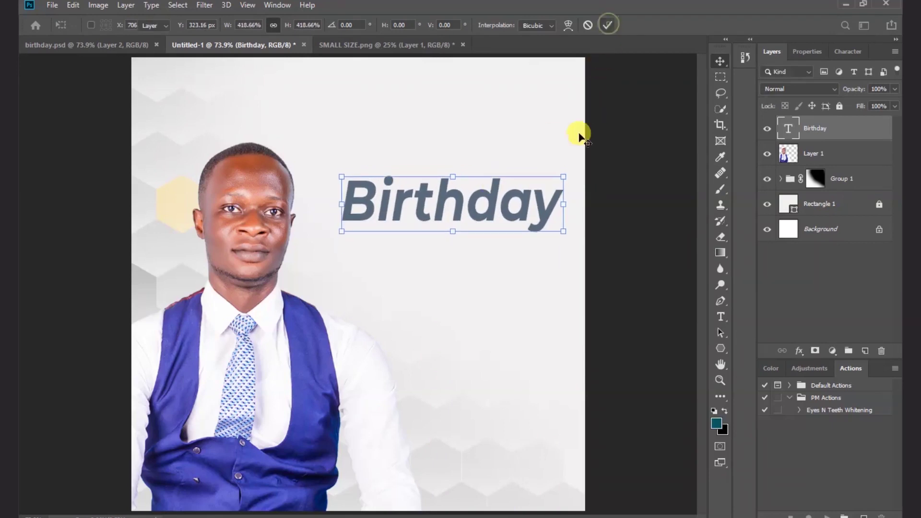
{"action": "left_click_drag", "start_coordinate": [475, 200], "coordinate": [468, 228]}
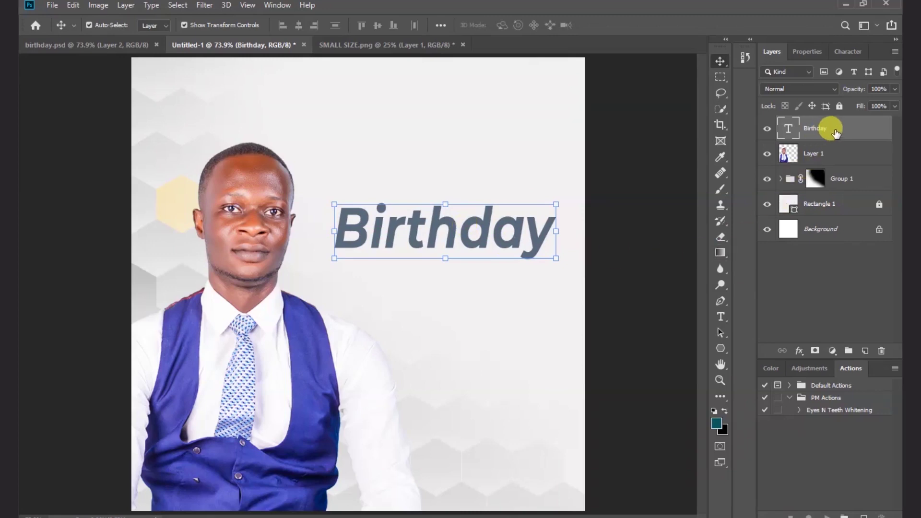
- Add a gradient overlay to the Birthday text and remove the gradient's middle colour stop
{"action": "left_click", "coordinate": [799, 352]}
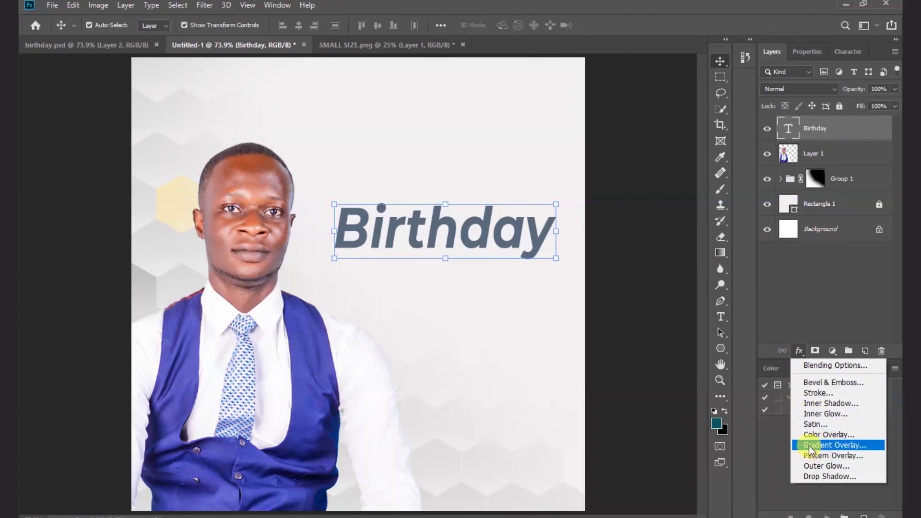
{"action": "left_click", "coordinate": [877, 444]}
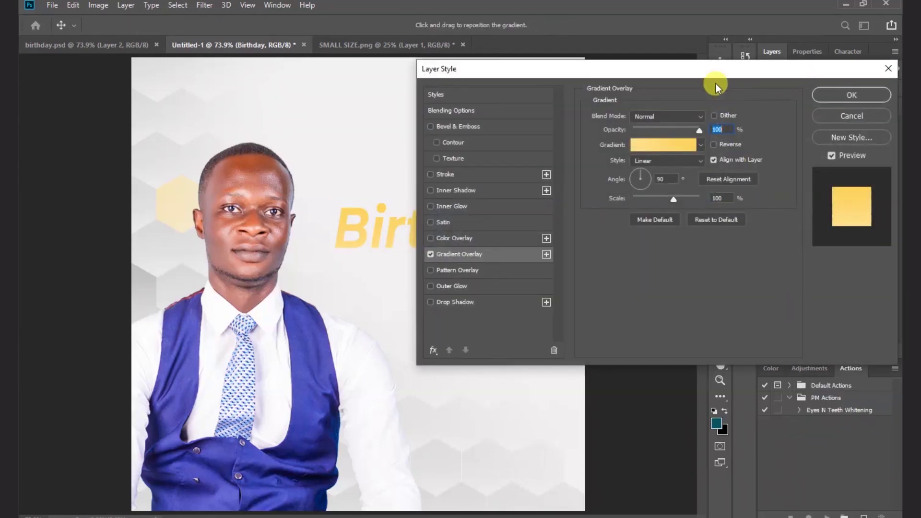
{"action": "left_click_drag", "start_coordinate": [716, 73], "coordinate": [741, 73]}
{"action": "left_click", "coordinate": [696, 147]}
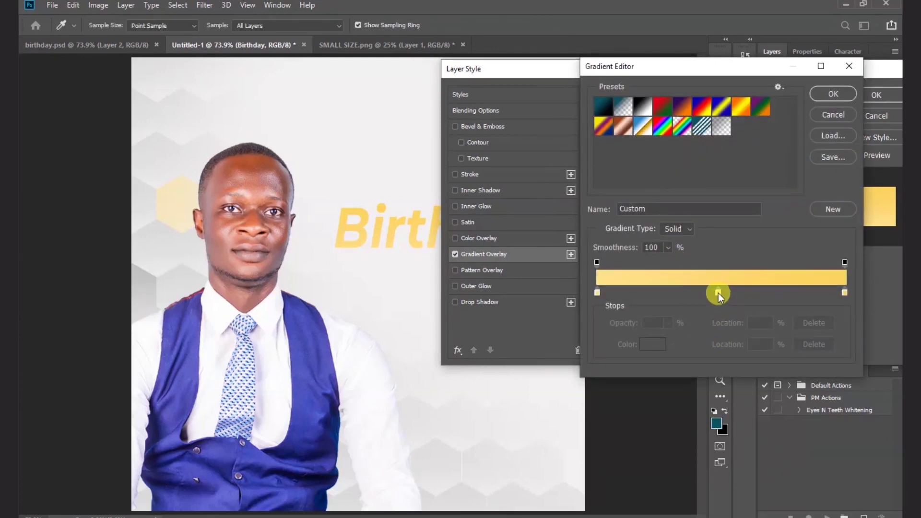
{"action": "left_click_drag", "start_coordinate": [718, 292], "coordinate": [722, 363]}
- Set the starting colour stop of the Birthday text's gradient to f25a31
{"action": "left_click", "coordinate": [598, 292]}
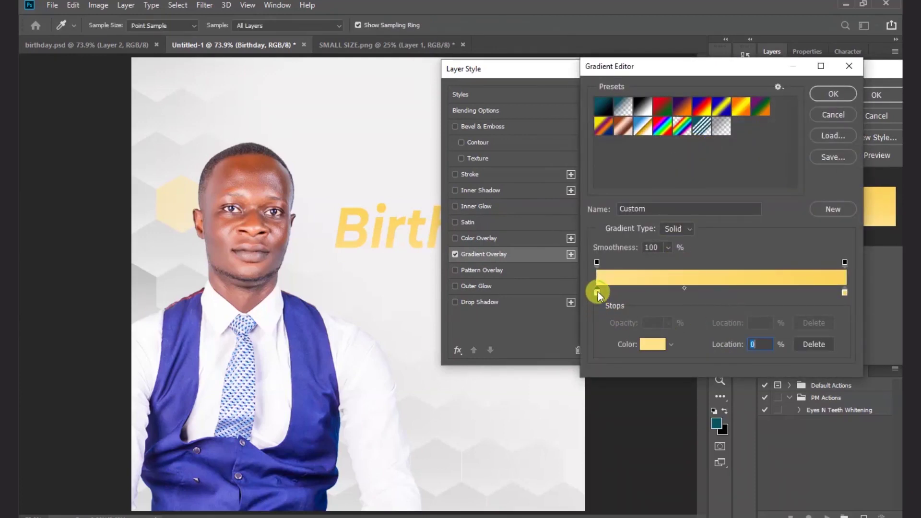
{"action": "left_click", "coordinate": [650, 346]}
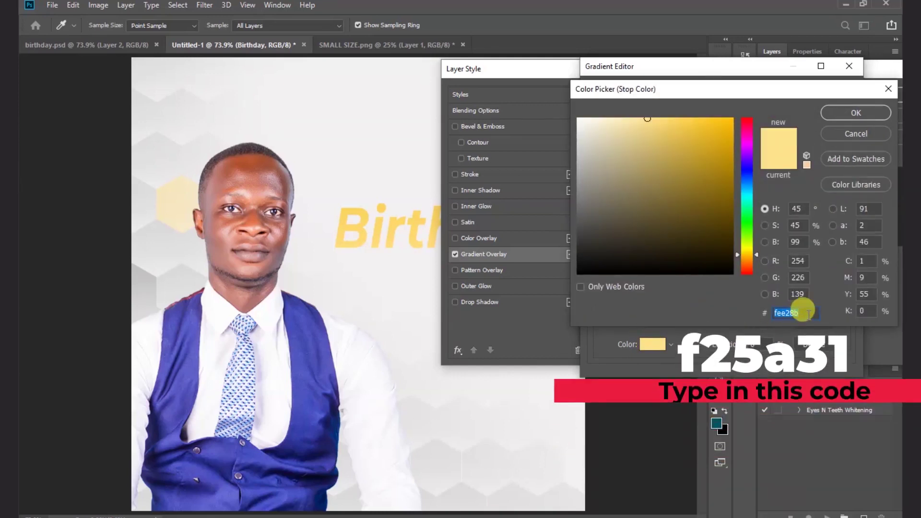
{"action": "type", "text": "f"}
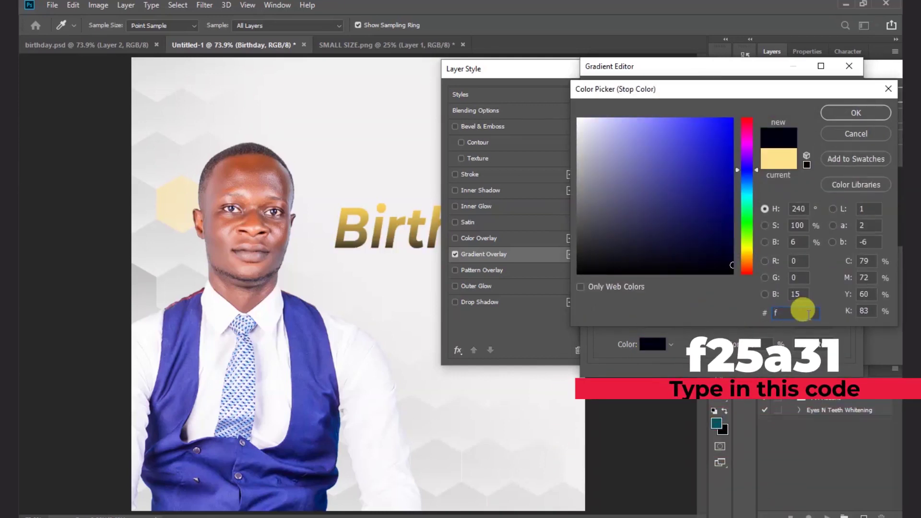
{"action": "type", "text": "25"}
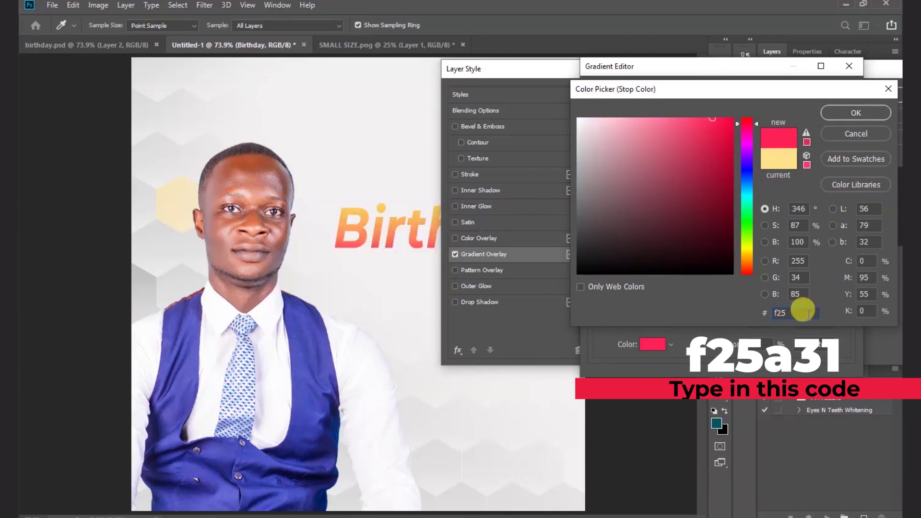
{"action": "type", "text": "a31"}
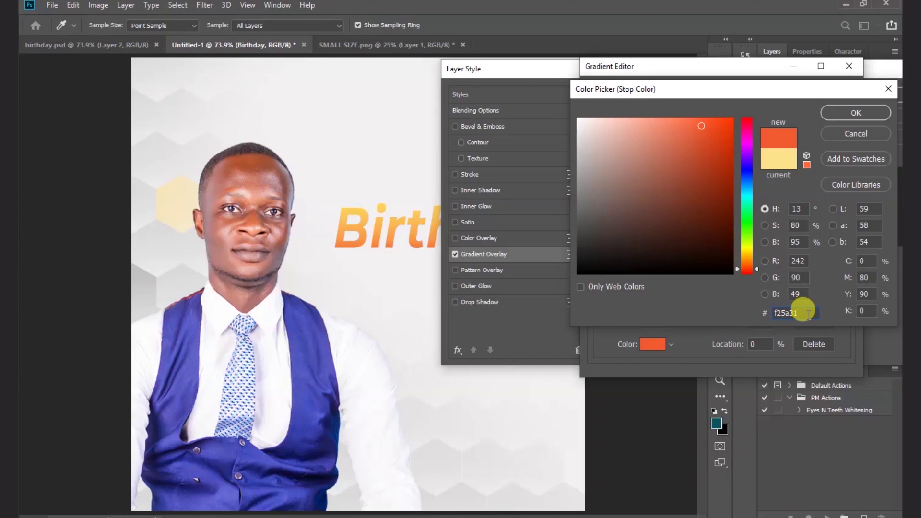
{"action": "left_click", "coordinate": [856, 113]}
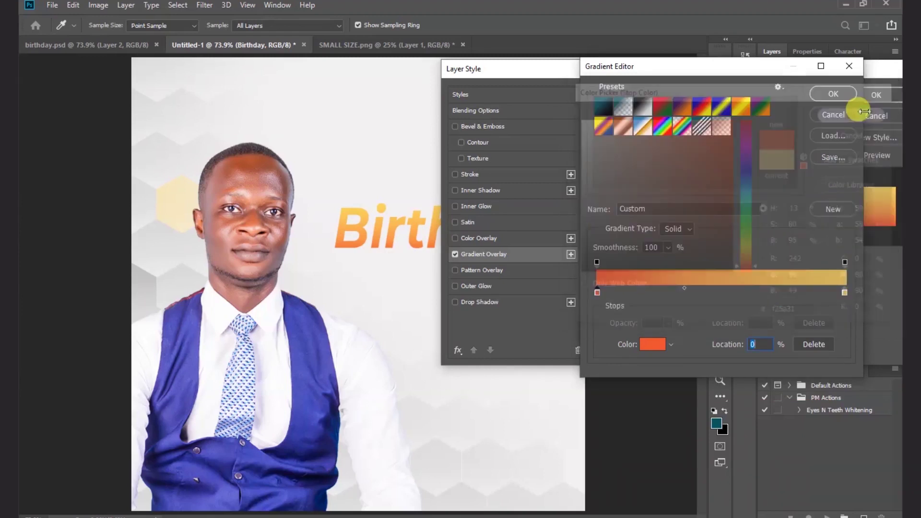
- Set the gradient's end colour stop at location 100% to ecb133 and accept the edited gradient
{"action": "left_click", "coordinate": [845, 292]}
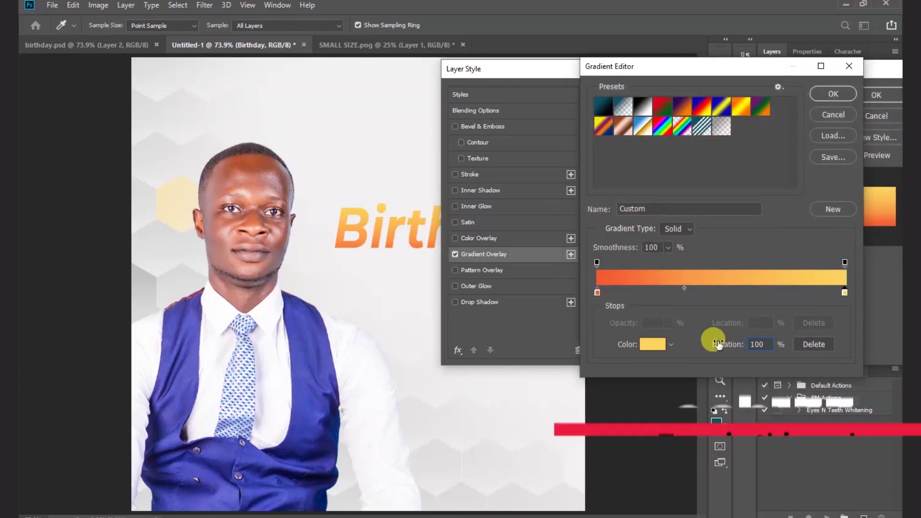
{"action": "left_click", "coordinate": [651, 344]}
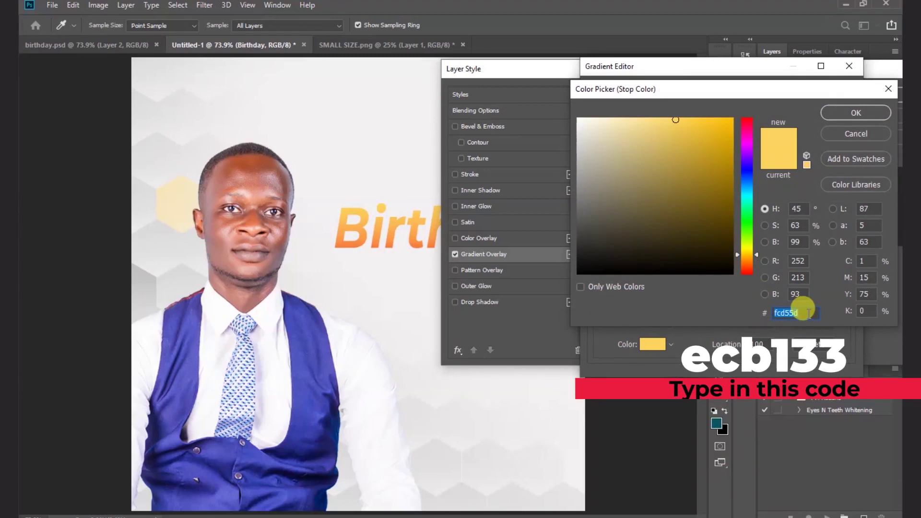
{"action": "type", "text": "e"}
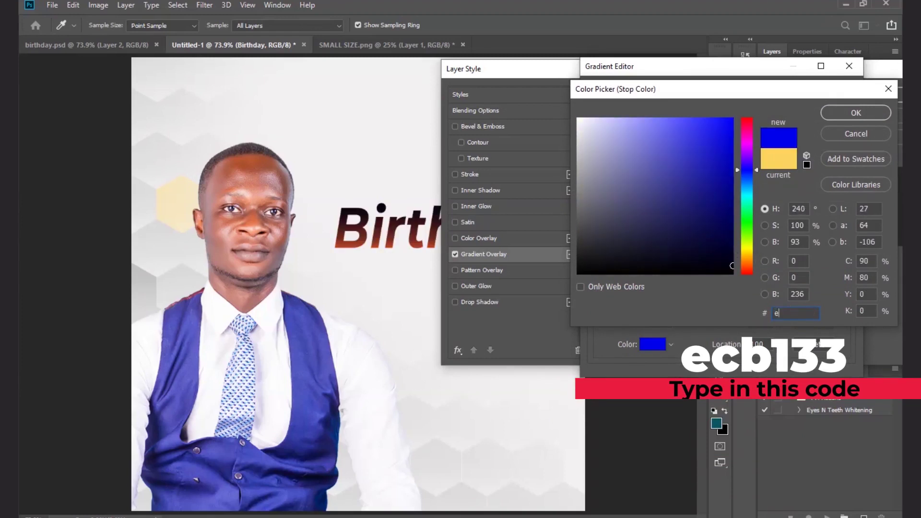
{"action": "type", "text": "cb"}
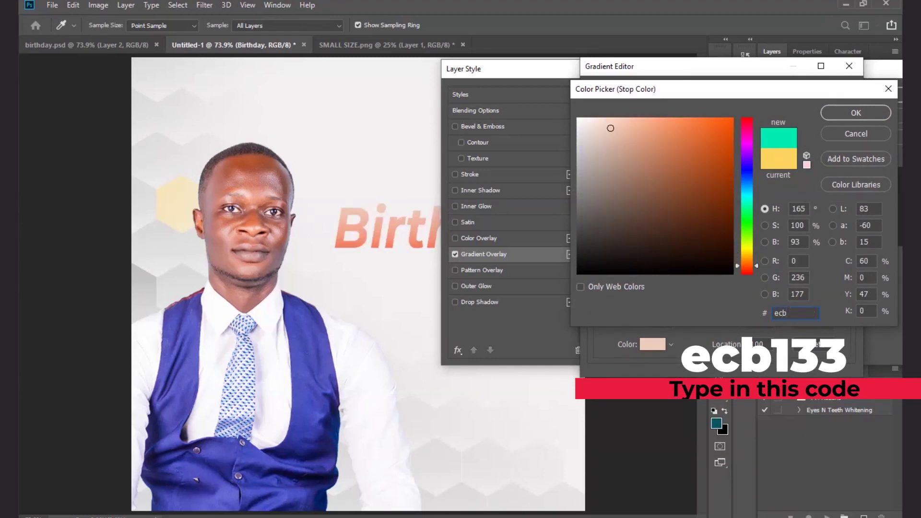
{"action": "type", "text": "133"}
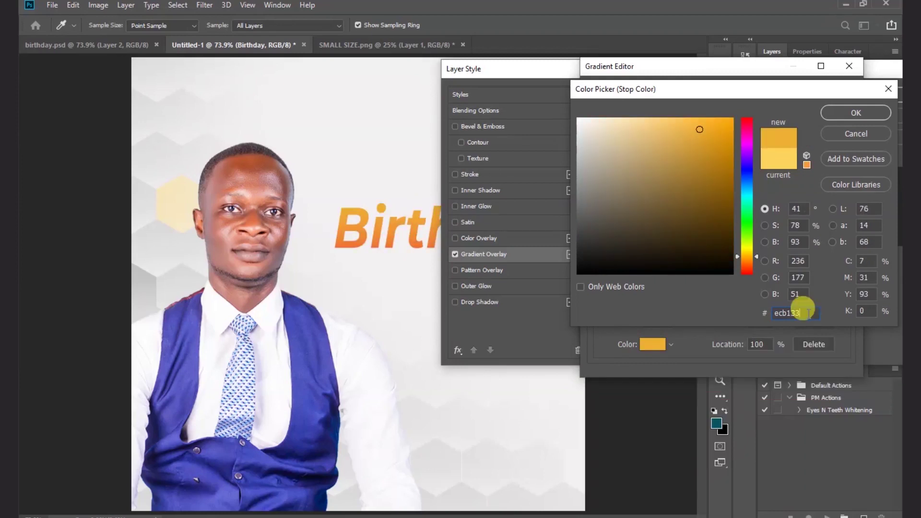
{"action": "left_click", "coordinate": [854, 114]}
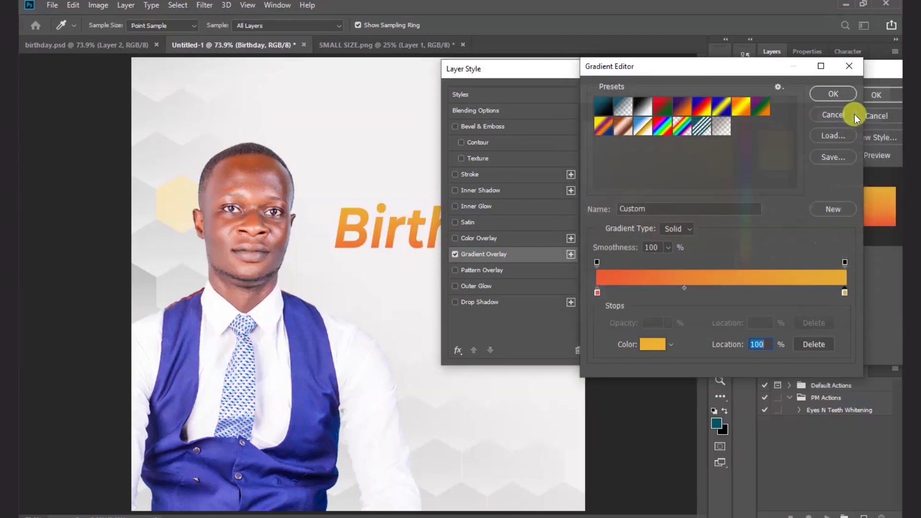
{"action": "left_click", "coordinate": [839, 94]}
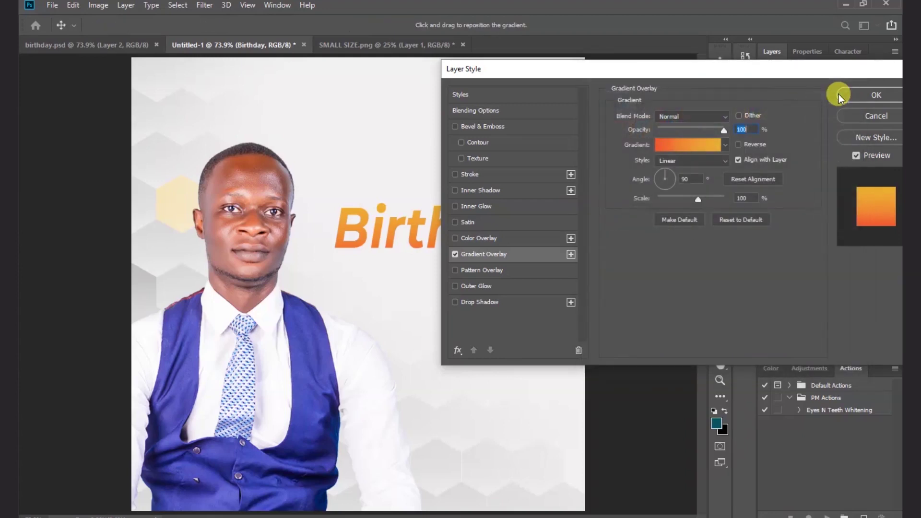
- Set the gradient overlay's angle to 0° and apply the layer style to the Birthday text
{"action": "left_click", "coordinate": [686, 179]}
{"action": "type", "text": "0"}
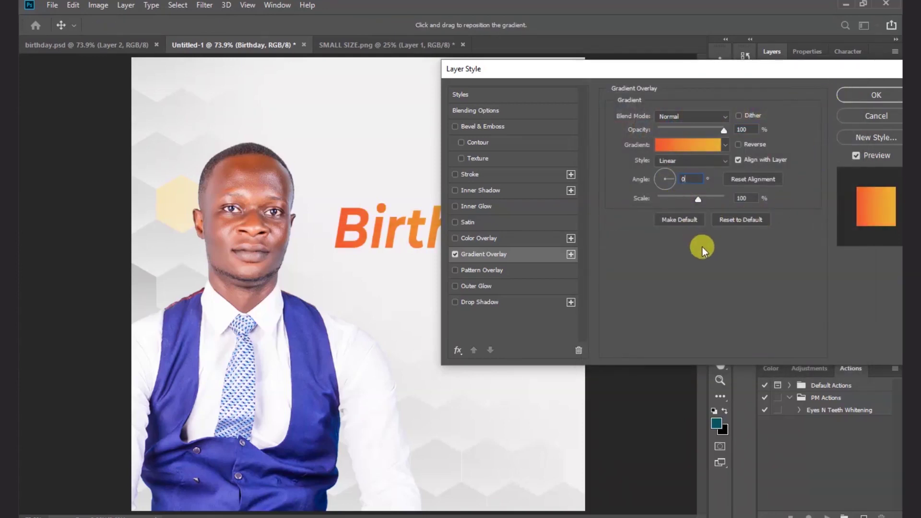
{"action": "left_click", "coordinate": [859, 99]}
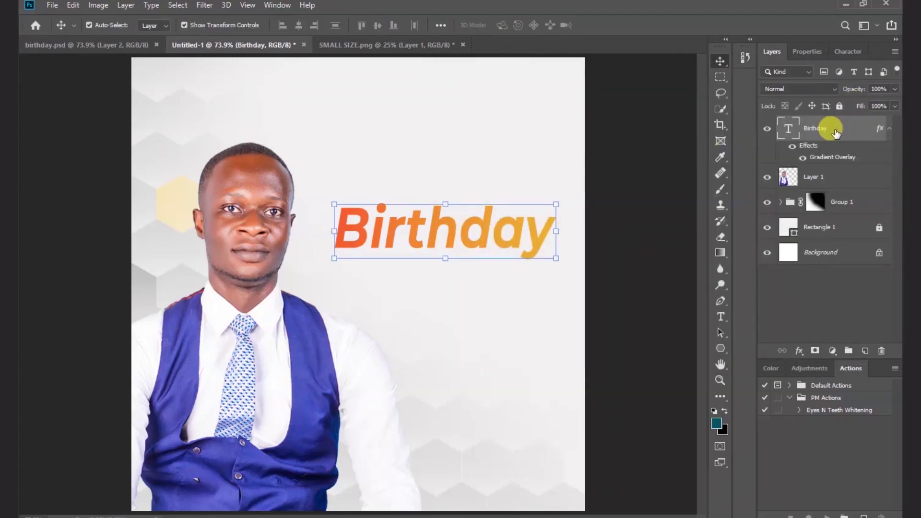
- Change the Birthday text's font style to ExtraBold Italic and its tracking to -100
{"action": "left_click", "coordinate": [807, 51]}
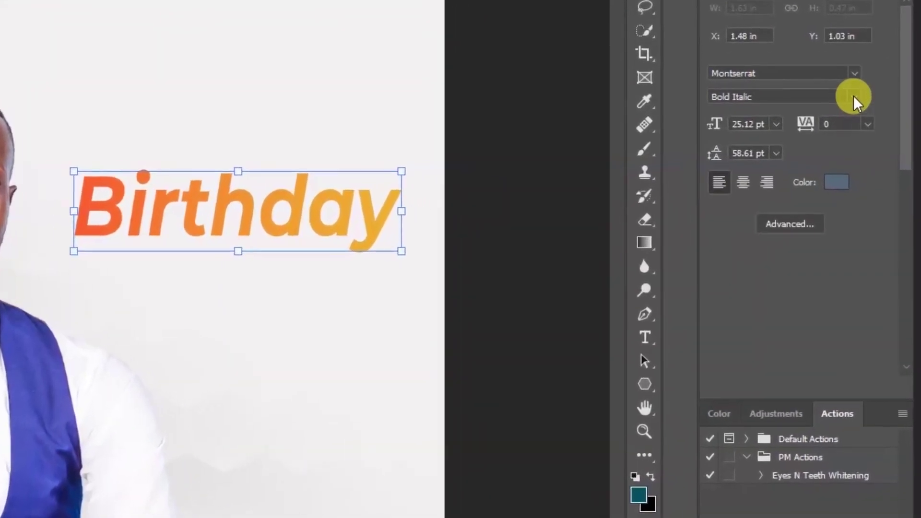
{"action": "left_click", "coordinate": [858, 134]}
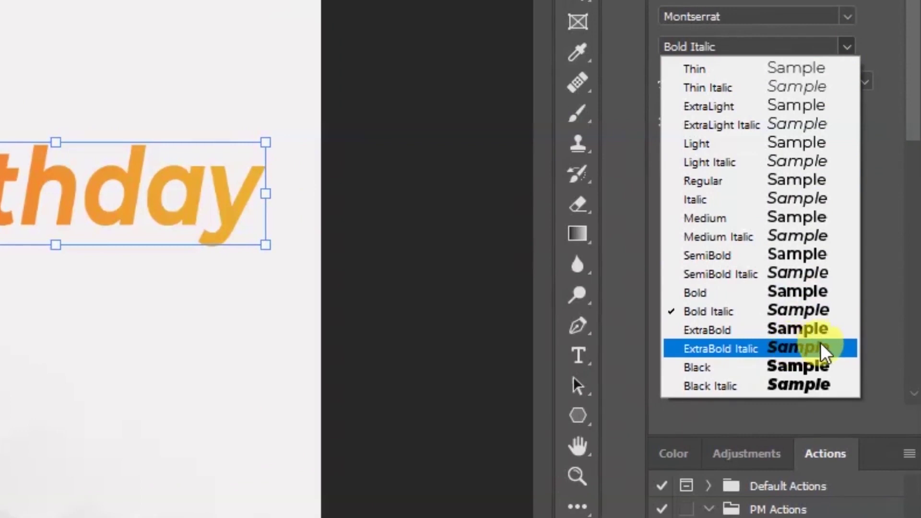
{"action": "left_click", "coordinate": [840, 351]}
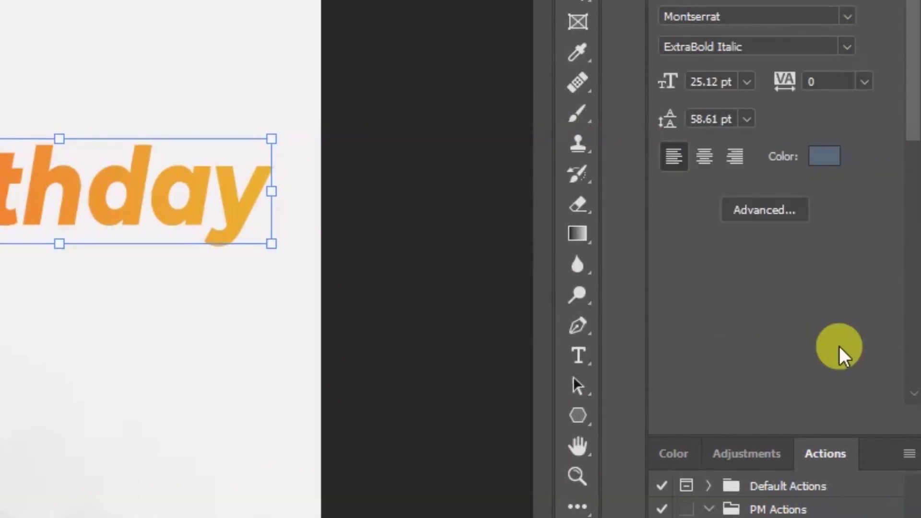
{"action": "left_click", "coordinate": [864, 82]}
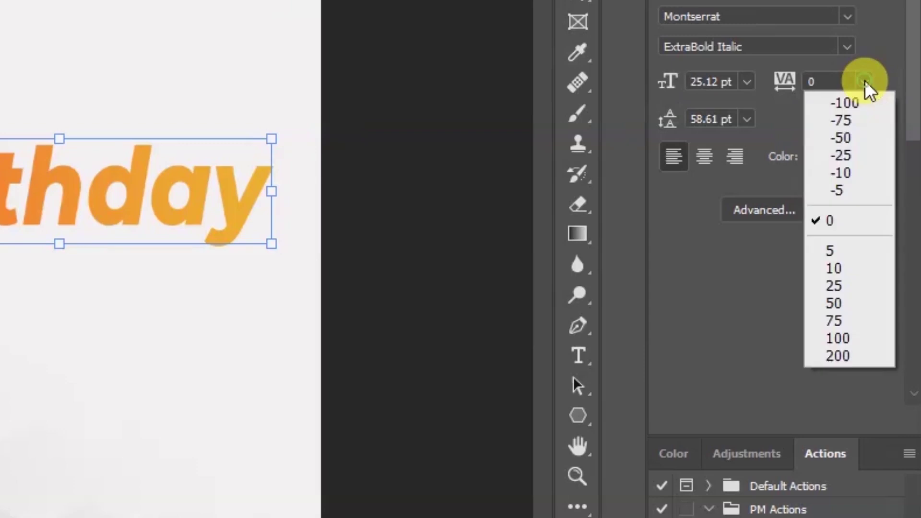
{"action": "left_click", "coordinate": [849, 102]}
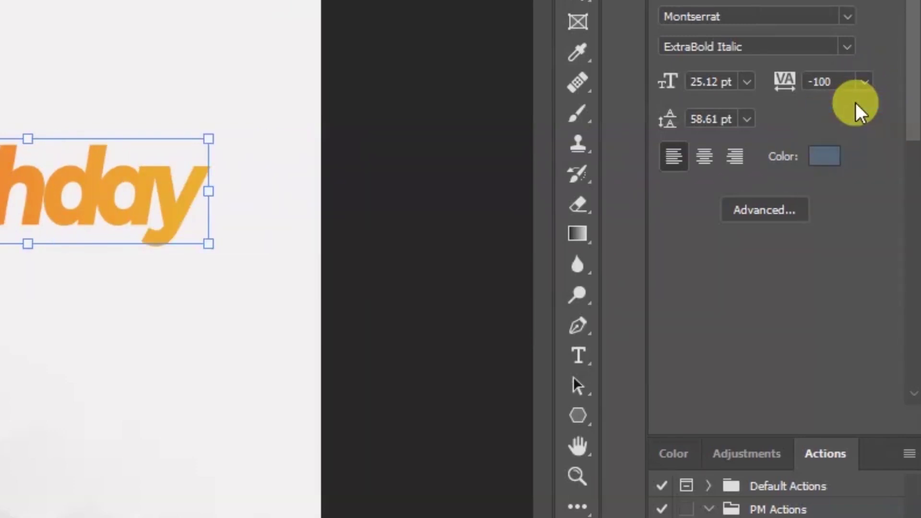
- Set the Birthday text's size to 34 pt and shift it closer to the face so it fits within the canvas
{"action": "left_click", "coordinate": [711, 82]}
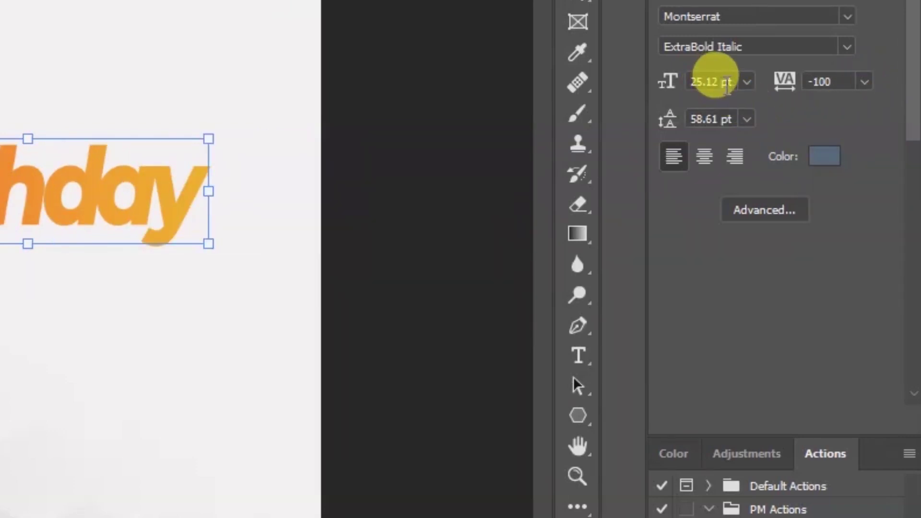
{"action": "type", "text": "34"}
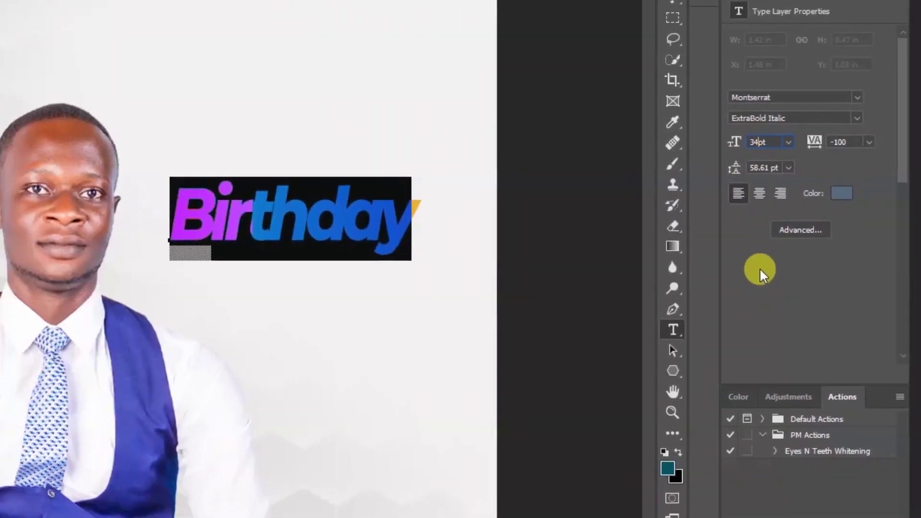
{"action": "key", "text": "Return"}
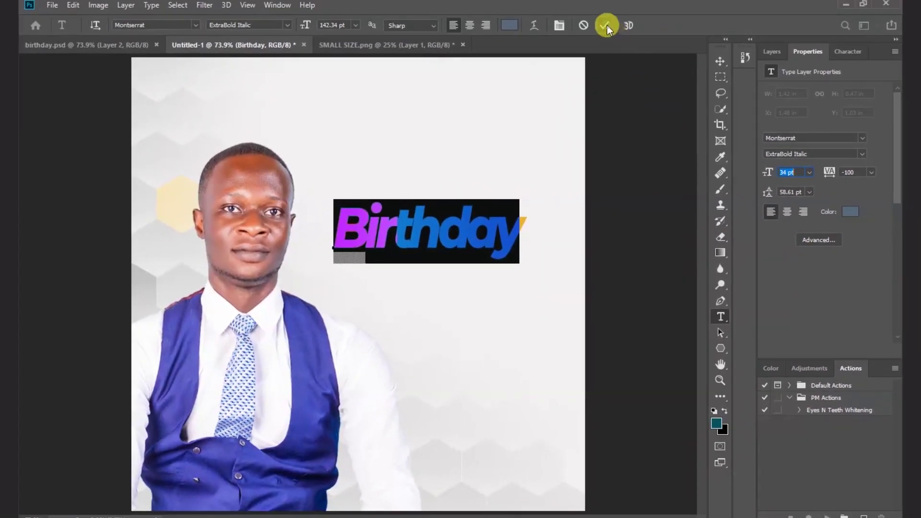
{"action": "left_click", "coordinate": [606, 25]}
{"action": "key", "text": "v"}
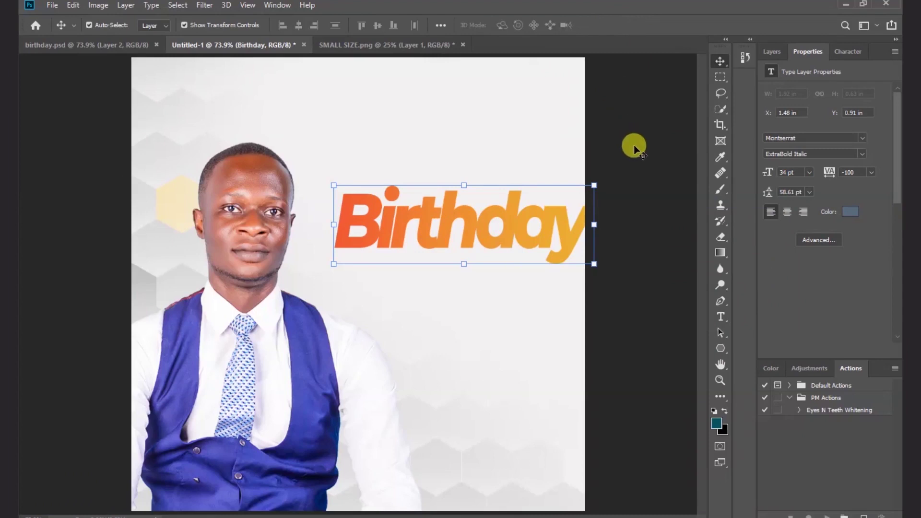
{"action": "left_click", "coordinate": [634, 144]}
{"action": "left_click_drag", "start_coordinate": [518, 222], "coordinate": [494, 223]}
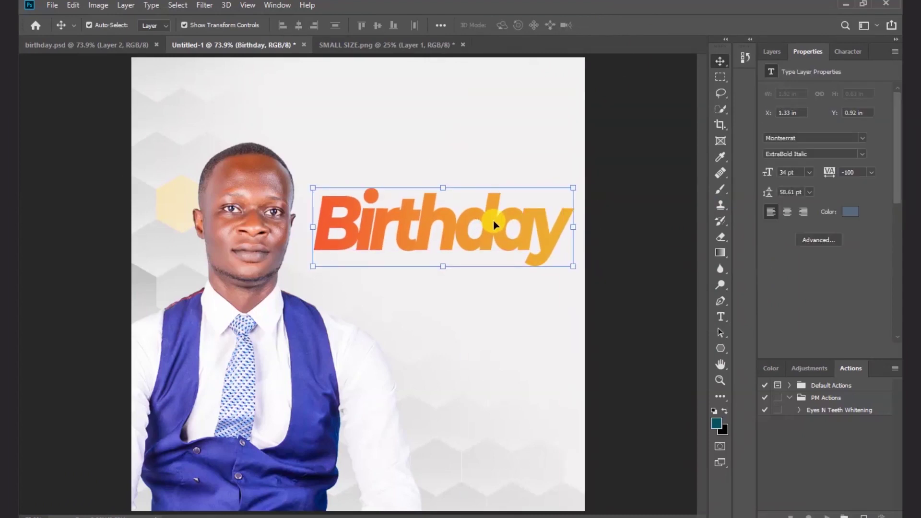
- Set the Birthday text's vertical scale to 120%
{"action": "left_click", "coordinate": [847, 52]}
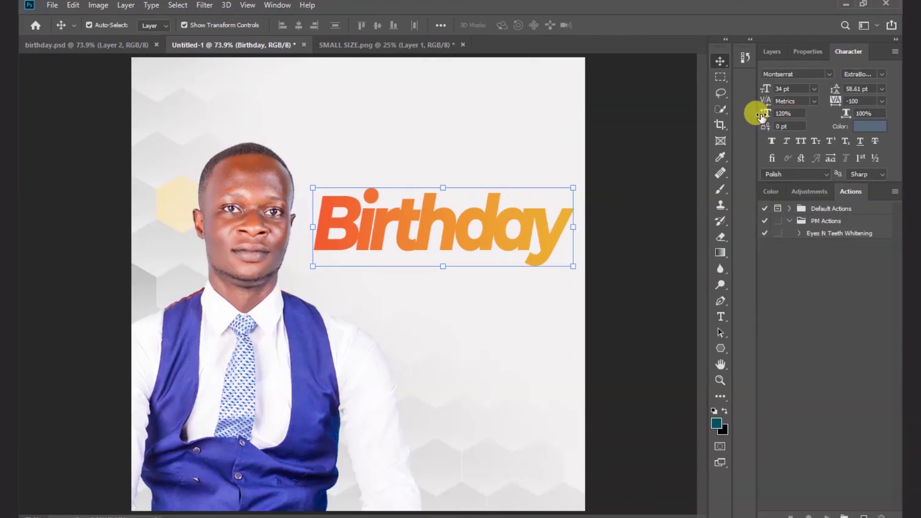
{"action": "left_click", "coordinate": [789, 113]}
{"action": "type", "text": "1"}
{"action": "left_click", "coordinate": [666, 214]}
- Duplicate the Birthday text directly above the original and change the copy's wording to "Happy"
{"action": "left_click_drag", "start_coordinate": [533, 221], "coordinate": [488, 160]}
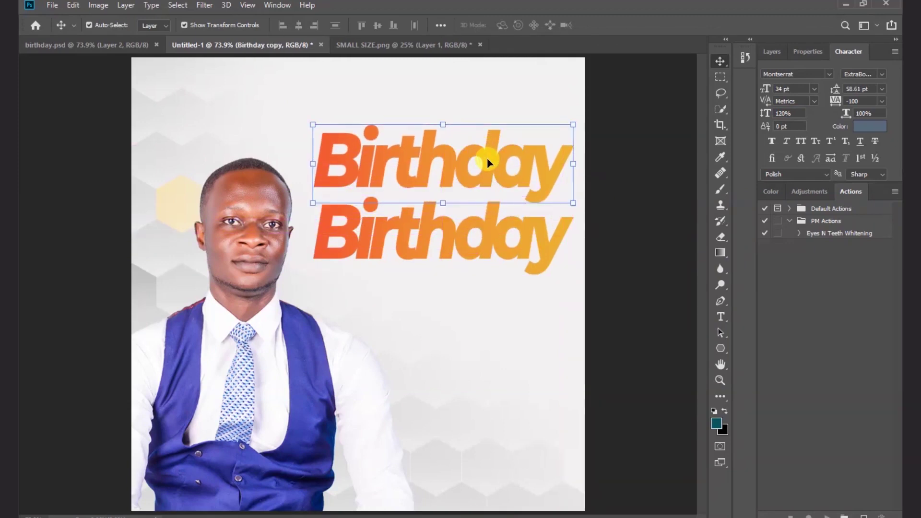
{"action": "double_click", "coordinate": [487, 158]}
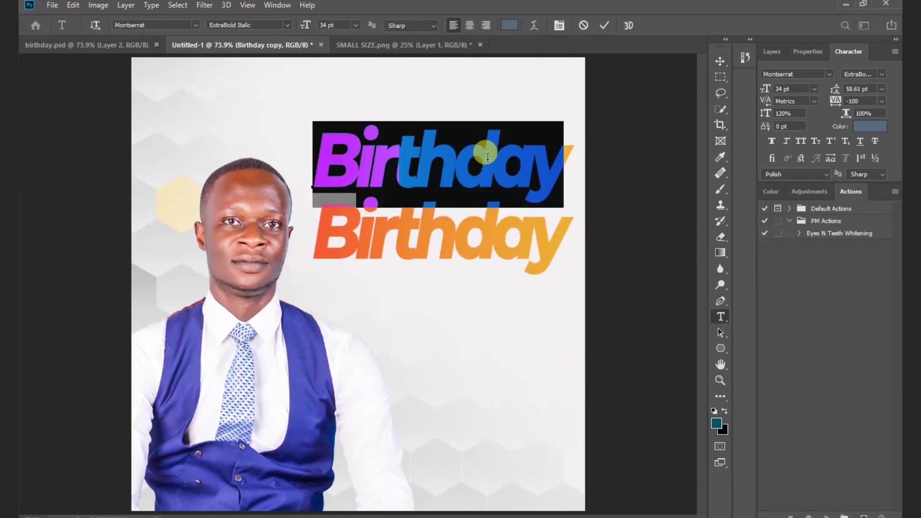
{"action": "type", "text": "Happy"}
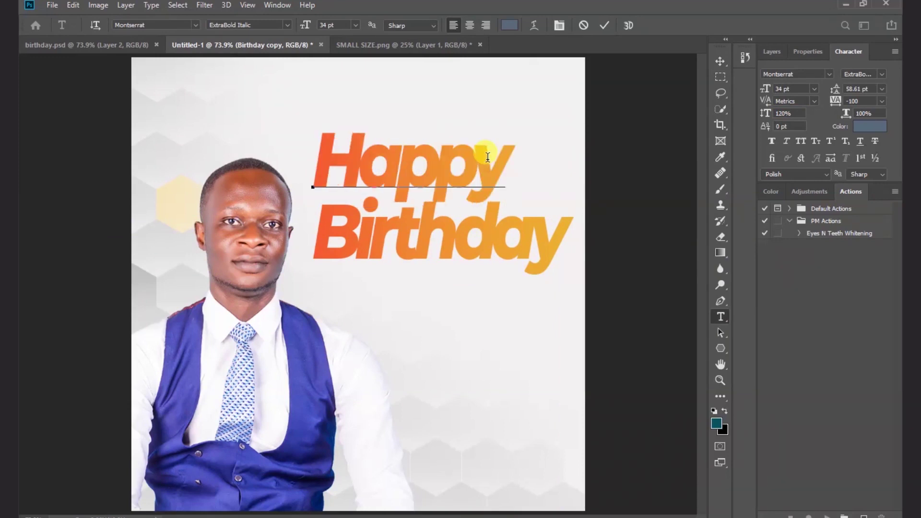
{"action": "left_click", "coordinate": [603, 30]}
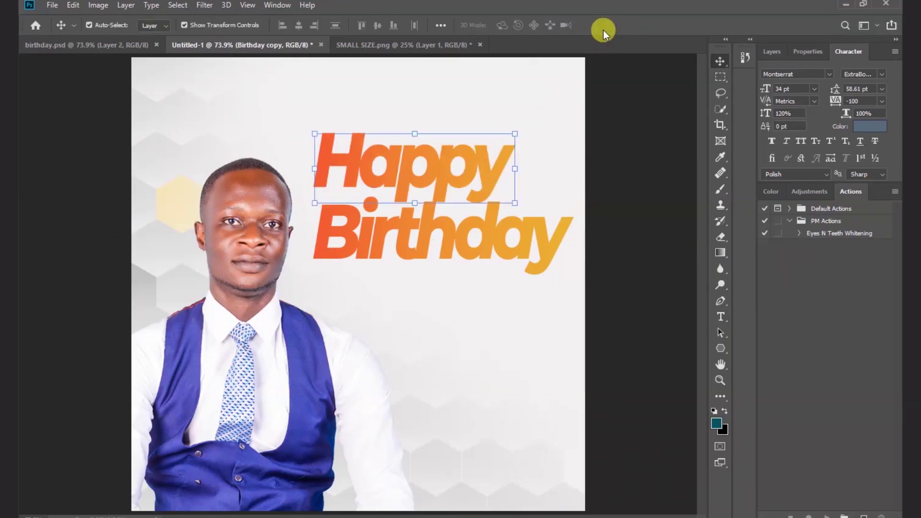
- Set the Happy text's size to 23 pt and its tracking to -75
{"action": "key", "text": "t"}
{"action": "double_click", "coordinate": [470, 154]}
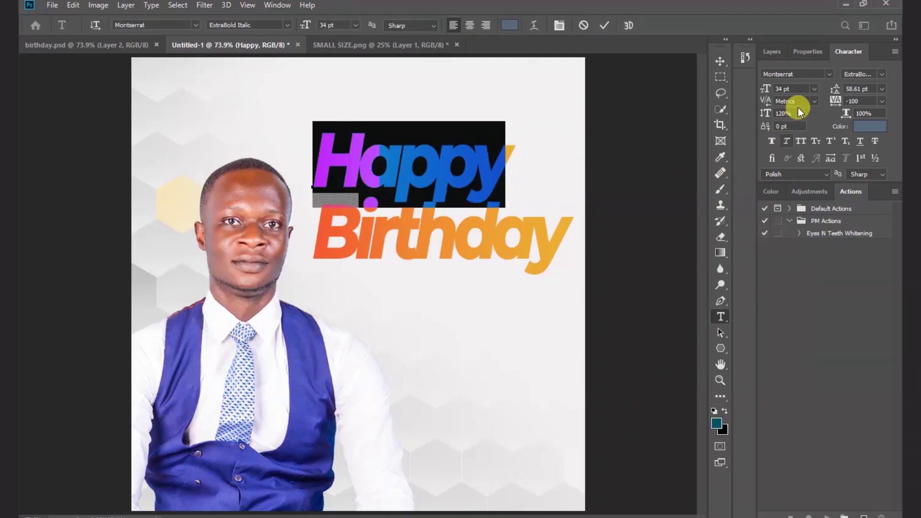
{"action": "left_click", "coordinate": [764, 90]}
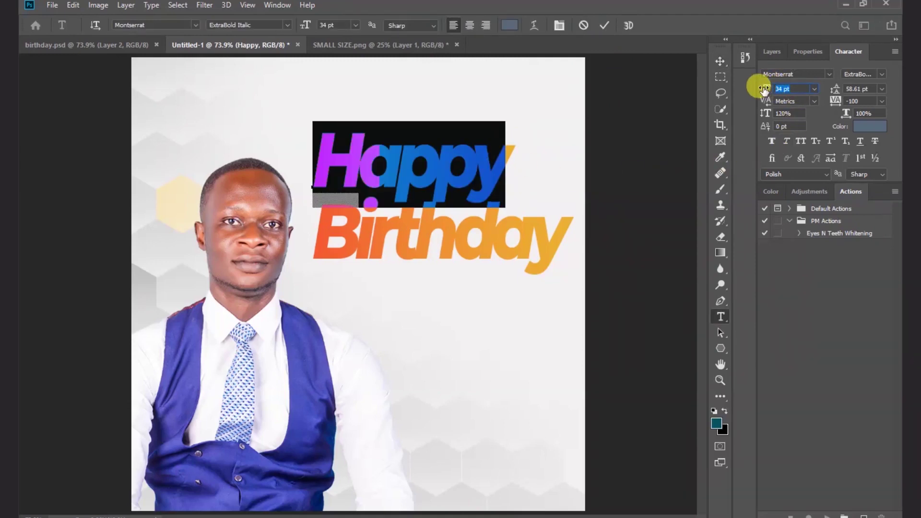
{"action": "type", "text": "23"}
{"action": "left_click", "coordinate": [607, 27]}
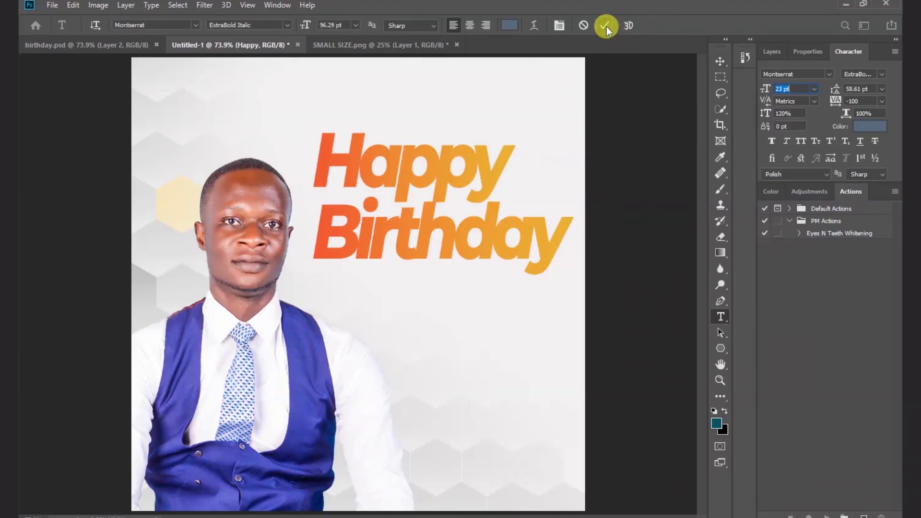
{"action": "key", "text": "v"}
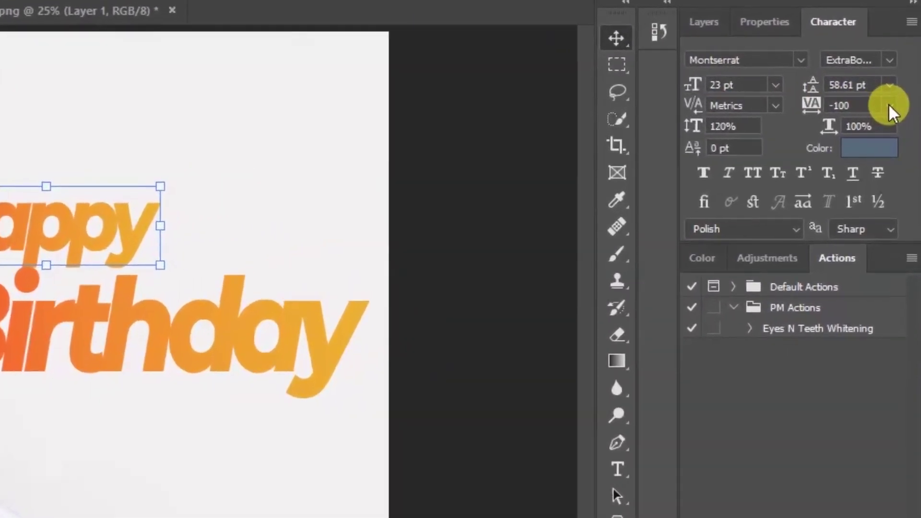
{"action": "left_click", "coordinate": [888, 103]}
{"action": "left_click", "coordinate": [867, 136]}
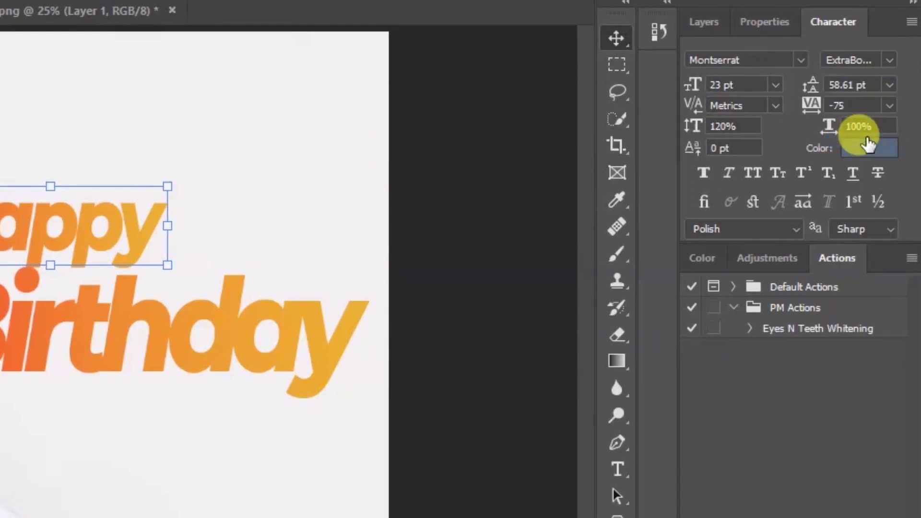
- Change the Happy text's font style to Bold Italic and shift it slightly inward above the Birthday text
{"action": "left_click", "coordinate": [888, 59]}
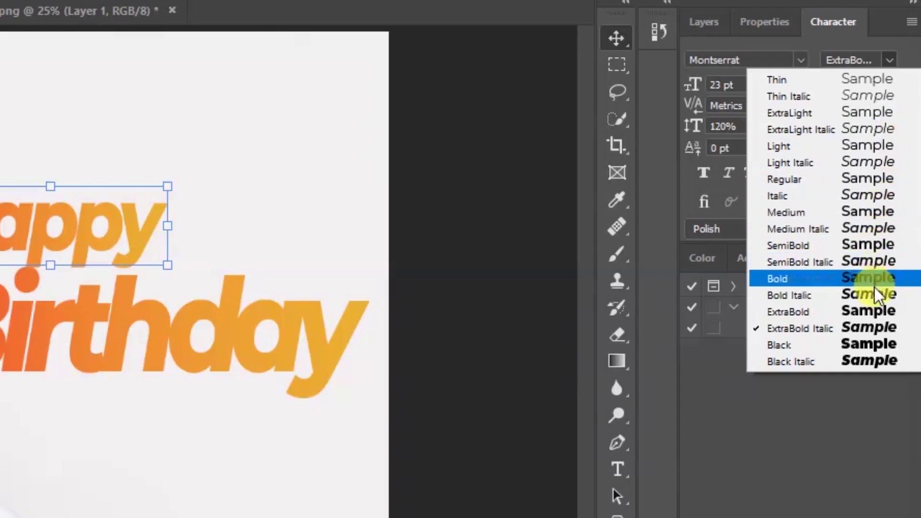
{"action": "left_click", "coordinate": [902, 296]}
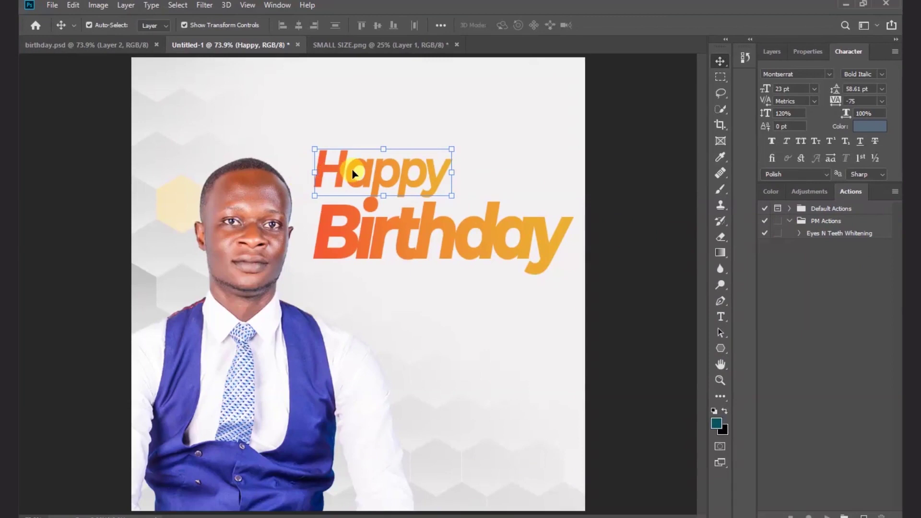
{"action": "left_click_drag", "start_coordinate": [353, 172], "coordinate": [370, 175]}
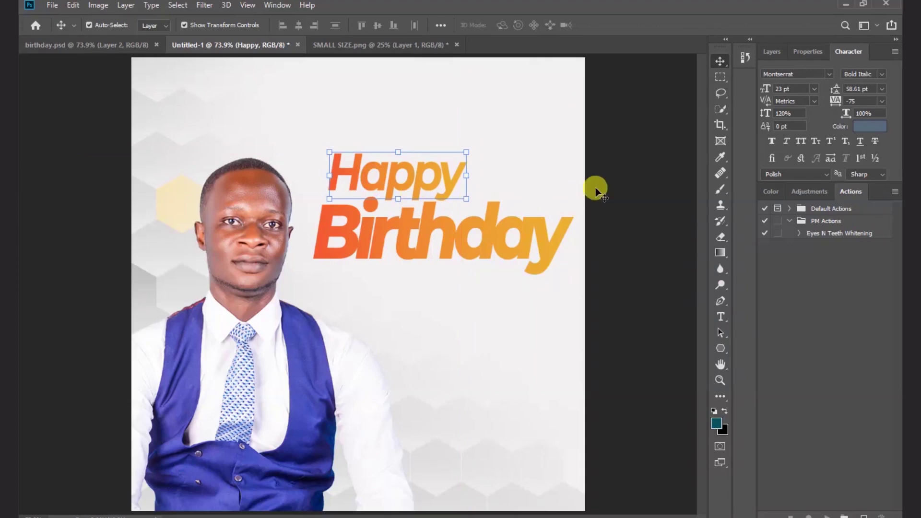
{"action": "left_click", "coordinate": [620, 166]}
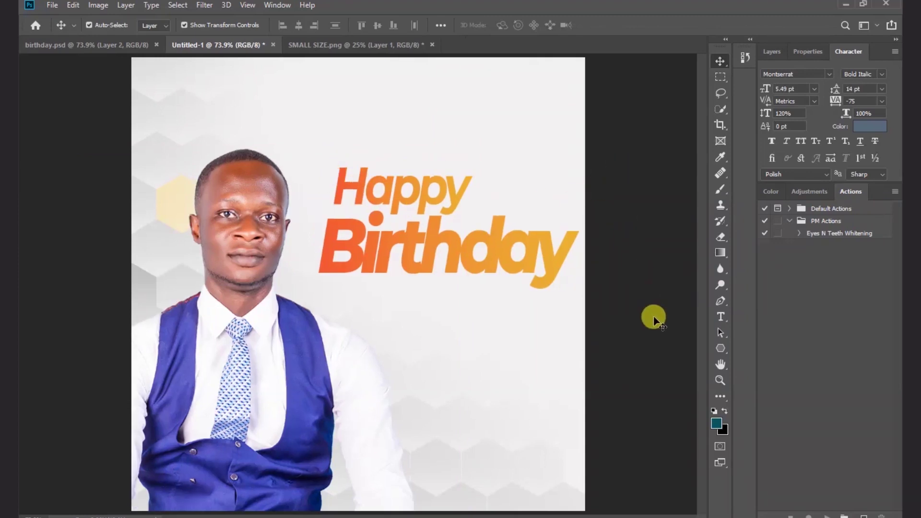
- Draw a rectangle bar about 296 px wide and 40 px high beneath the Birthday text
{"action": "left_click", "coordinate": [719, 345]}
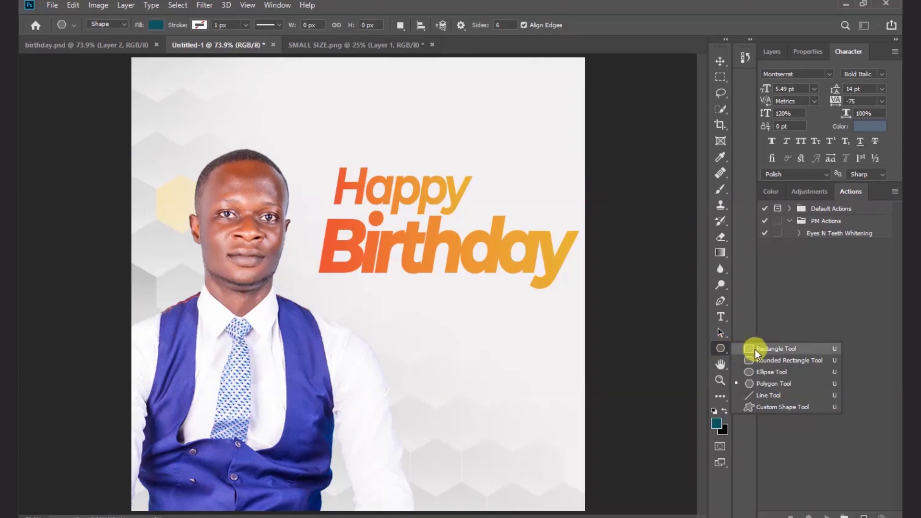
{"action": "left_click", "coordinate": [816, 351]}
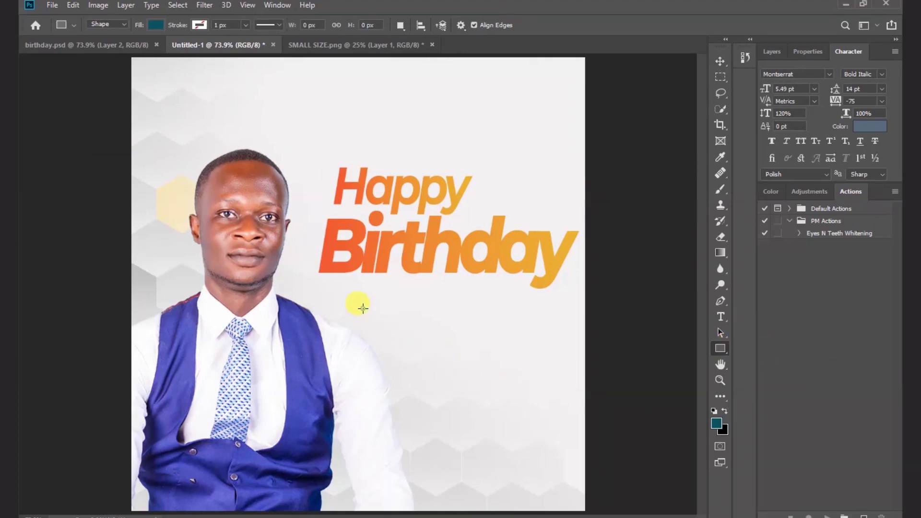
{"action": "left_click_drag", "start_coordinate": [363, 308], "coordinate": [497, 326]}
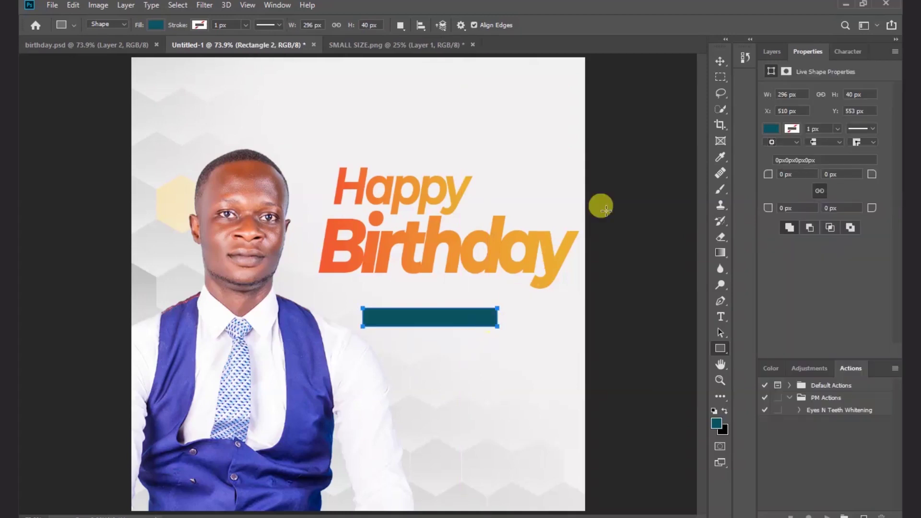
- Set the bar's fill to the solid color 58697b
{"action": "left_click", "coordinate": [719, 61]}
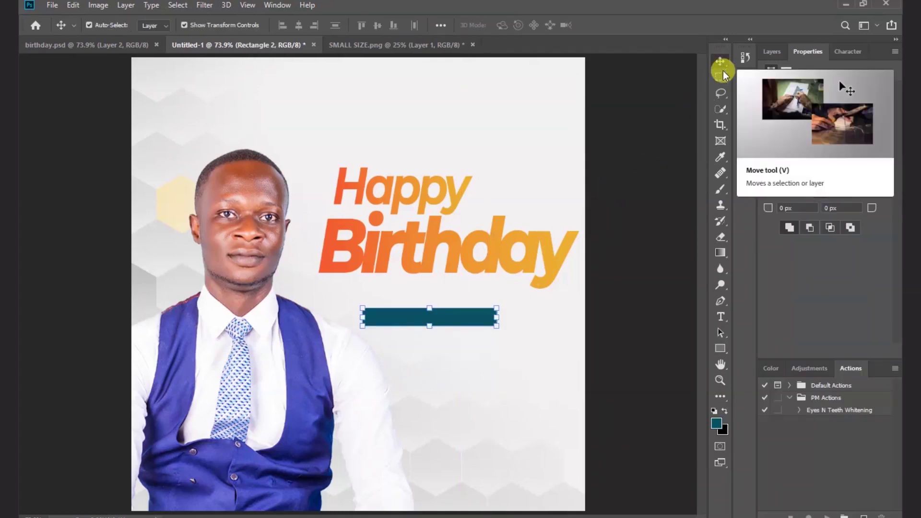
{"action": "left_click", "coordinate": [769, 128]}
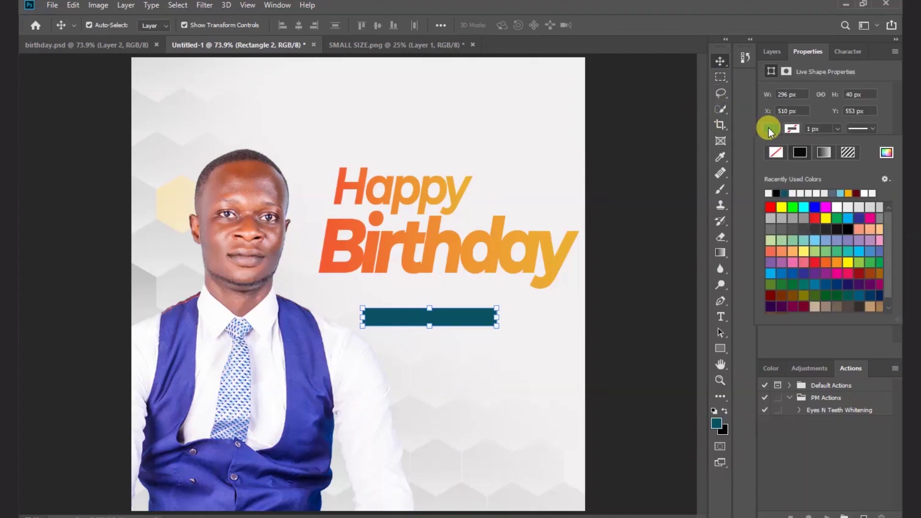
{"action": "left_click", "coordinate": [885, 154]}
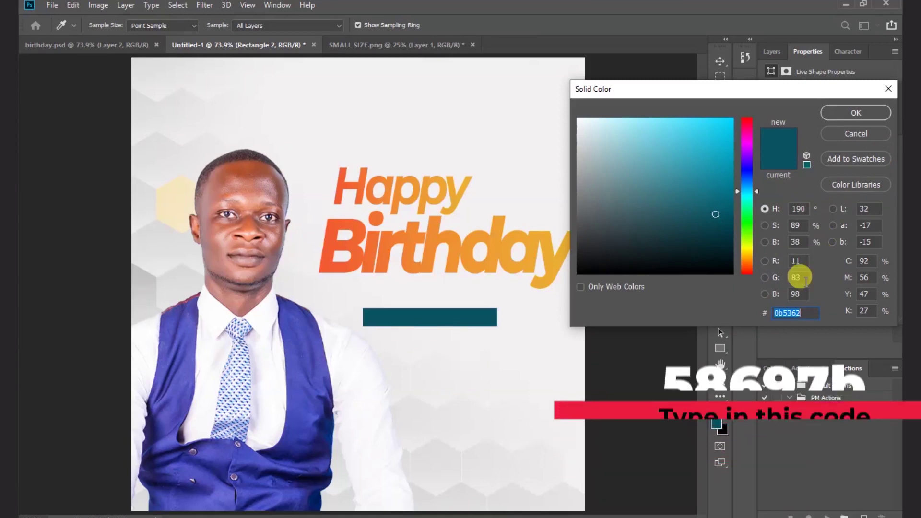
{"action": "left_click", "coordinate": [803, 313]}
{"action": "type", "text": "58"}
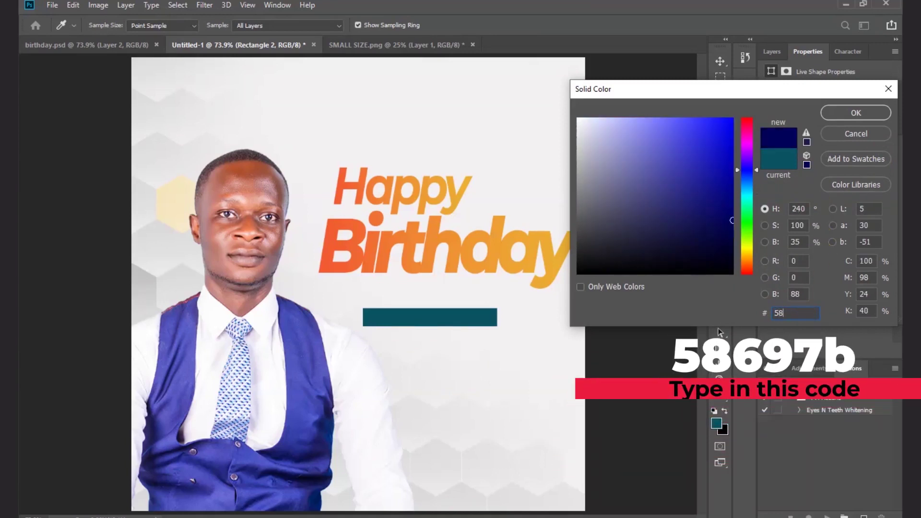
{"action": "left_click", "coordinate": [804, 313]}
{"action": "type", "text": "6"}
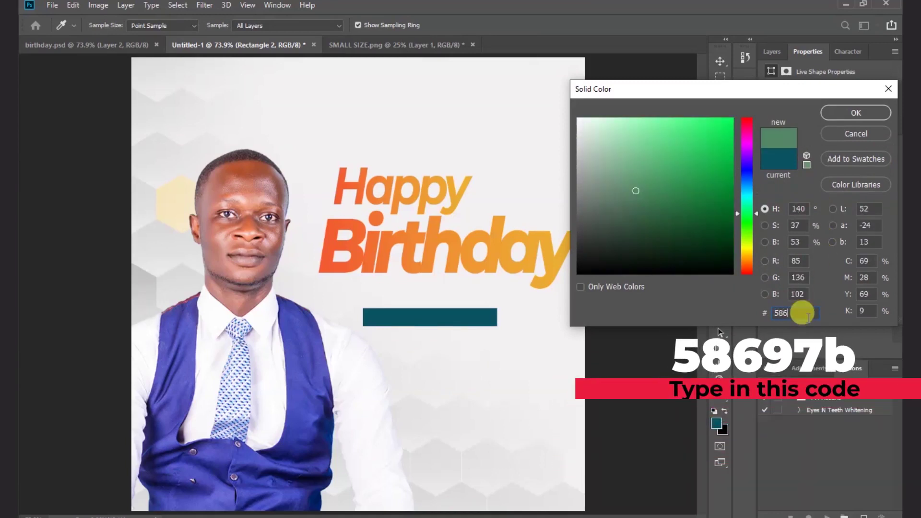
{"action": "type", "text": "97b"}
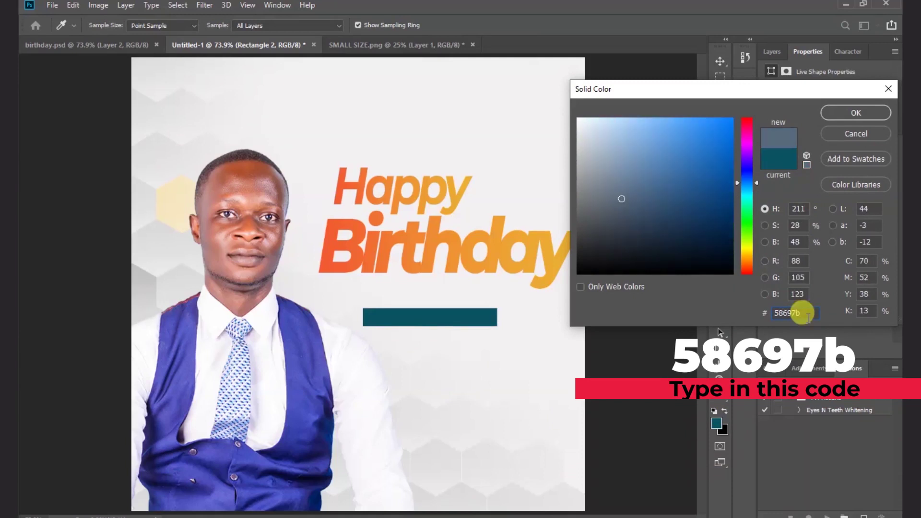
{"action": "left_click", "coordinate": [872, 115]}
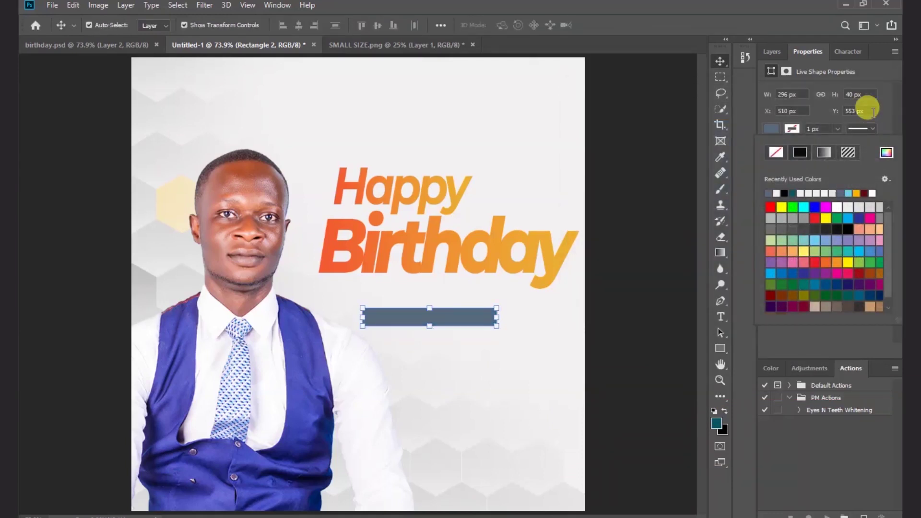
{"action": "left_click", "coordinate": [651, 218]}
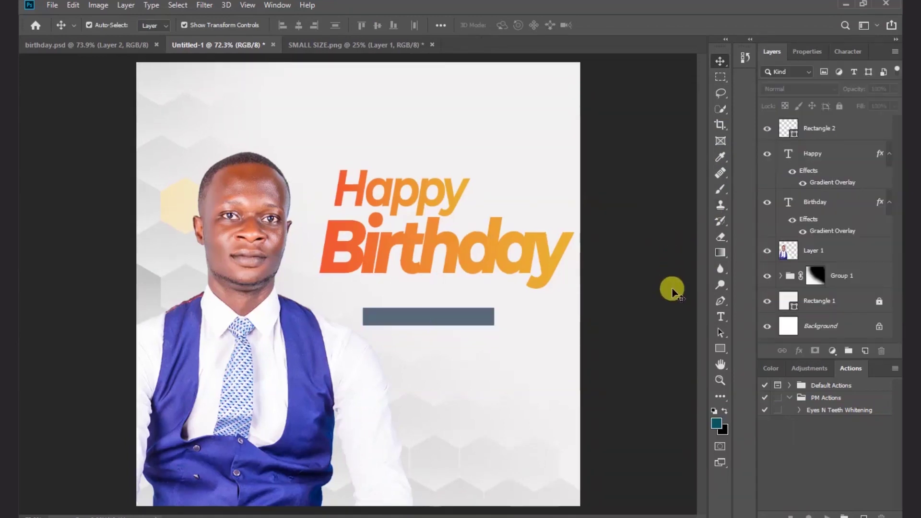
- Add white Montserrat ExtraBold Italic text with the celebrant's title and name on the bar
{"action": "left_click", "coordinate": [719, 316]}
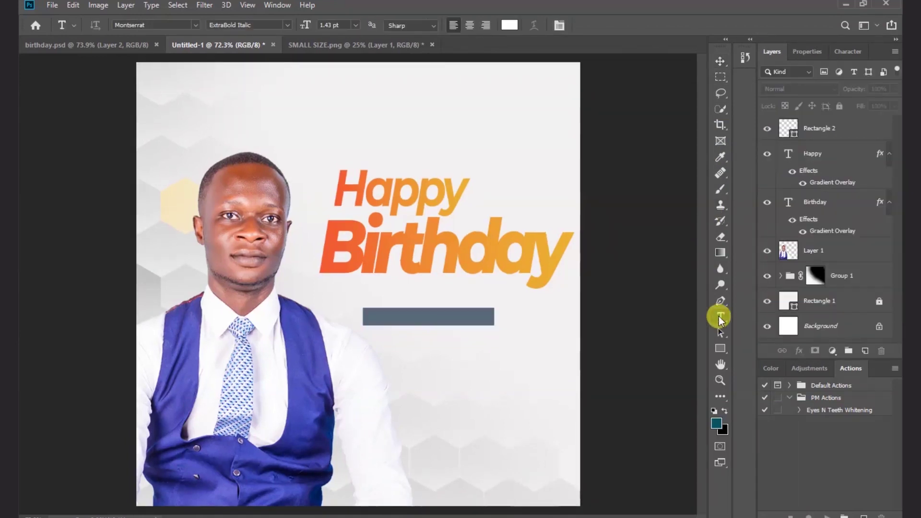
{"action": "left_click", "coordinate": [393, 318]}
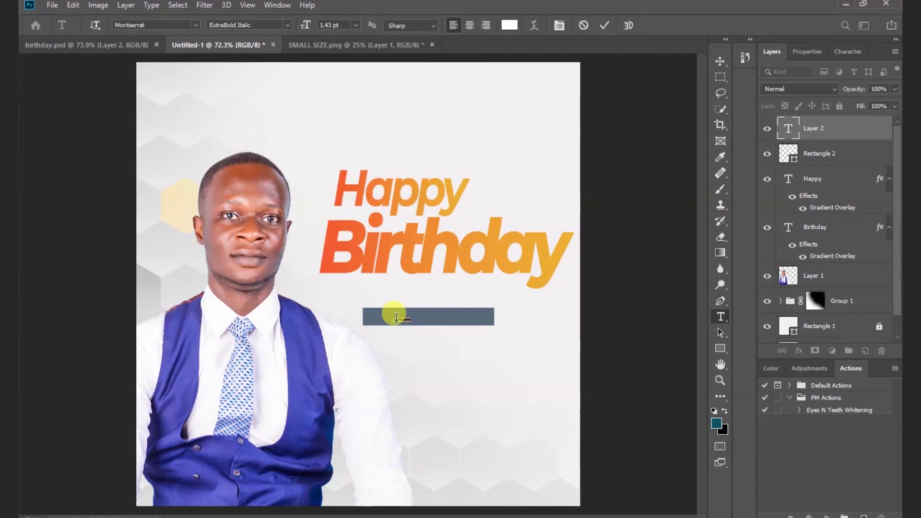
{"action": "type", "text": "DATE"}
{"action": "left_click", "coordinate": [603, 25]}
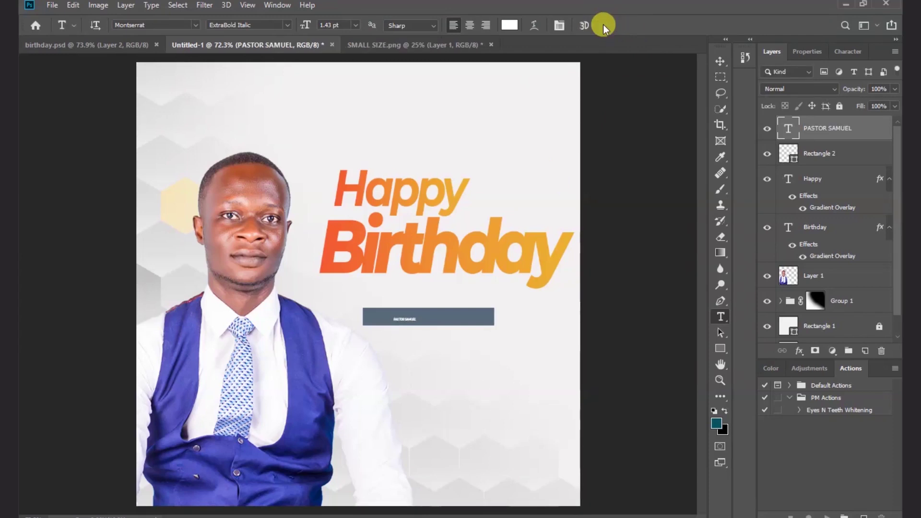
- Set the name text's size to 6 pt and position it inside the bar
{"action": "left_click", "coordinate": [720, 60]}
{"action": "scroll", "coordinate": [403, 340], "scroll_direction": "up", "scroll_amount": 3}
{"action": "scroll", "coordinate": [616, 287], "scroll_direction": "up", "scroll_amount": 5}
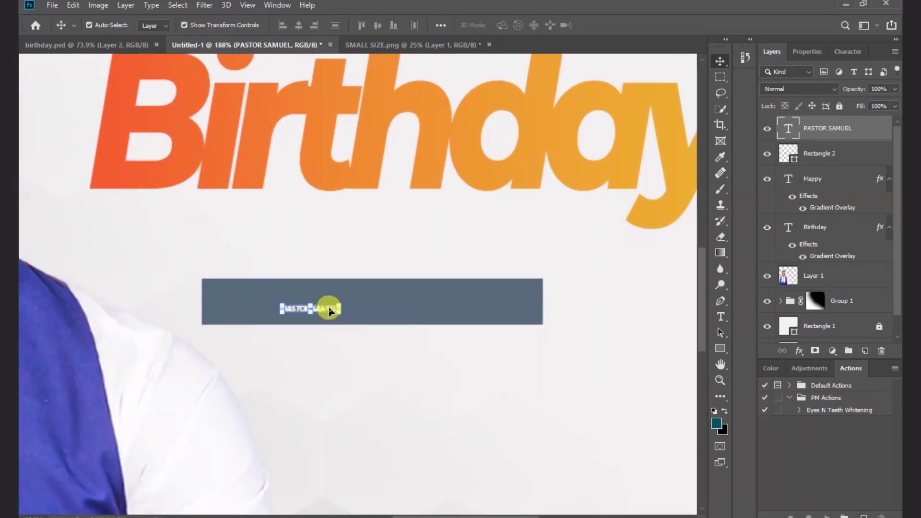
{"action": "left_click", "coordinate": [808, 52]}
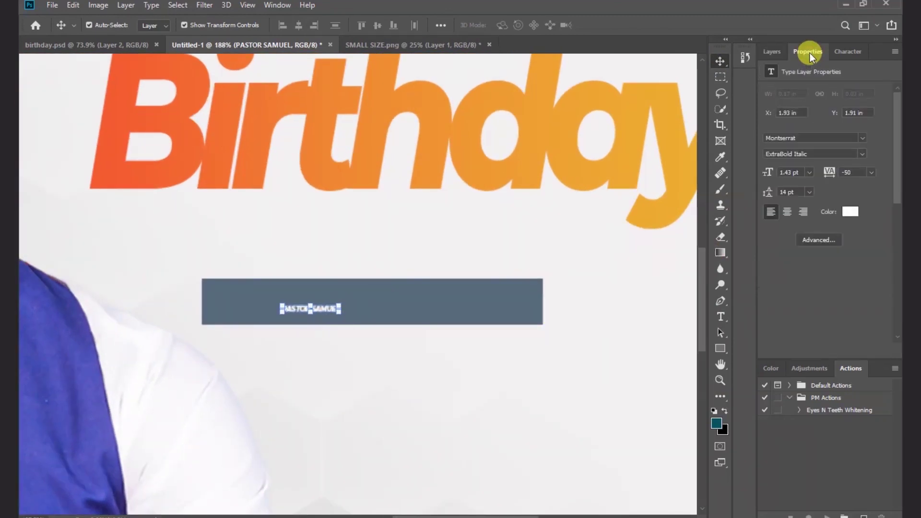
{"action": "left_click", "coordinate": [809, 172]}
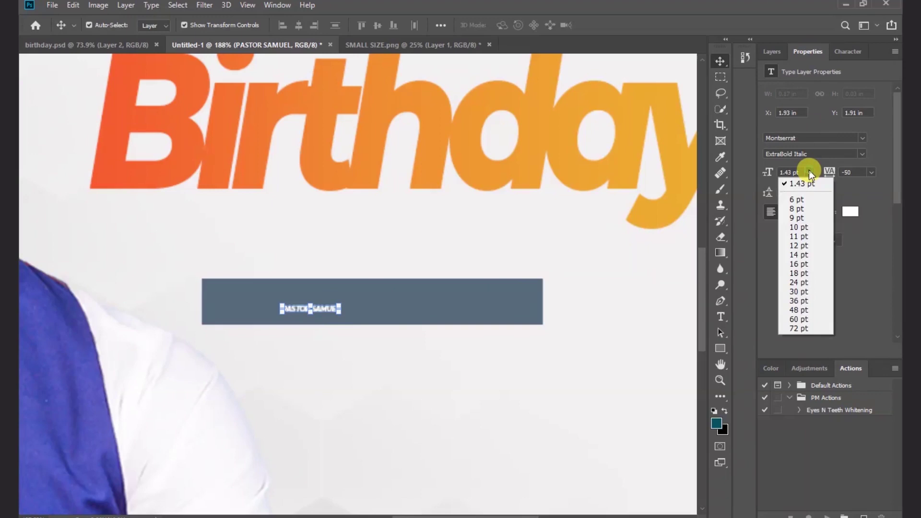
{"action": "left_click", "coordinate": [802, 195]}
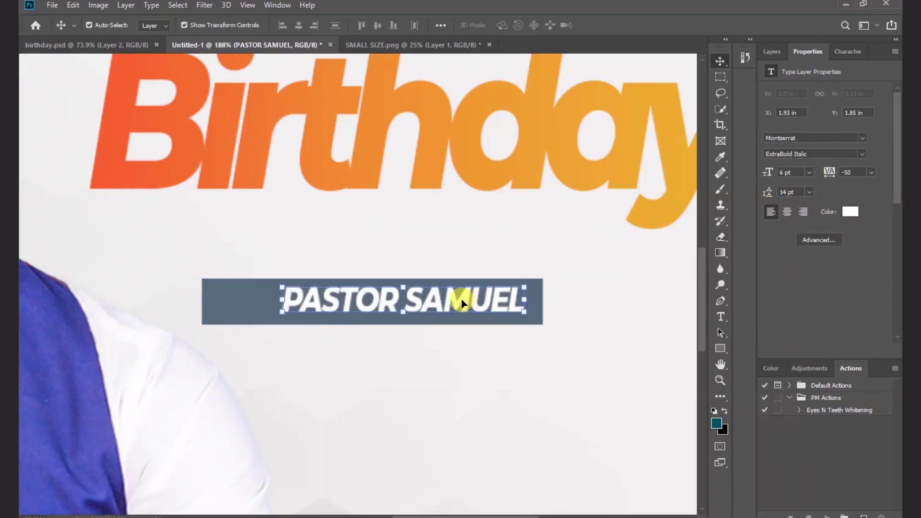
{"action": "left_click_drag", "start_coordinate": [462, 299], "coordinate": [444, 304]}
{"action": "left_click", "coordinate": [601, 290]}
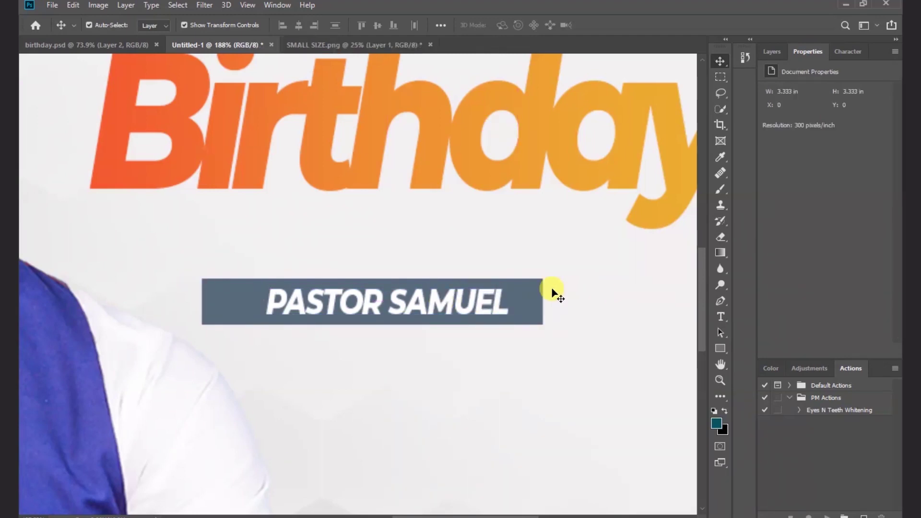
- Add the text "May God's grace strengthenyou as you mark your birthday! We wish you many more happy years" and place it under the name bar
{"action": "scroll", "coordinate": [553, 290], "scroll_direction": "down", "scroll_amount": 5}
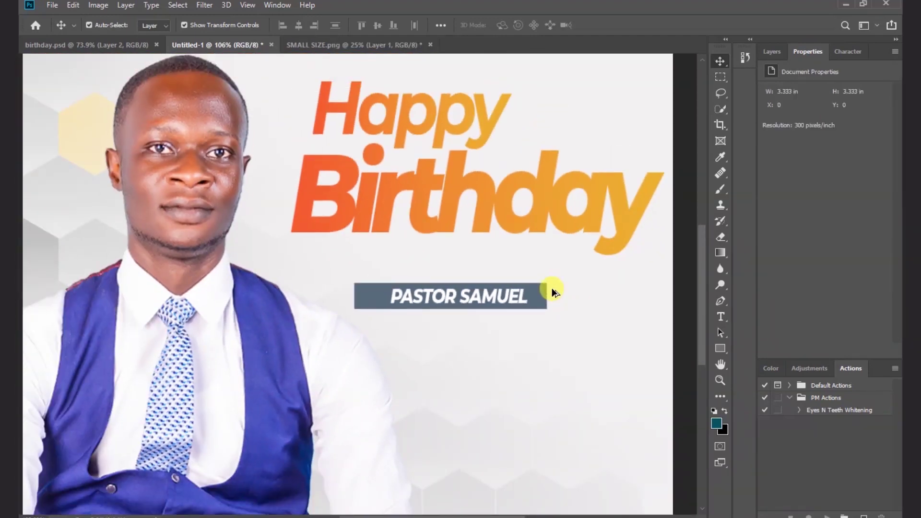
{"action": "scroll", "coordinate": [554, 331], "scroll_direction": "down", "scroll_amount": 3}
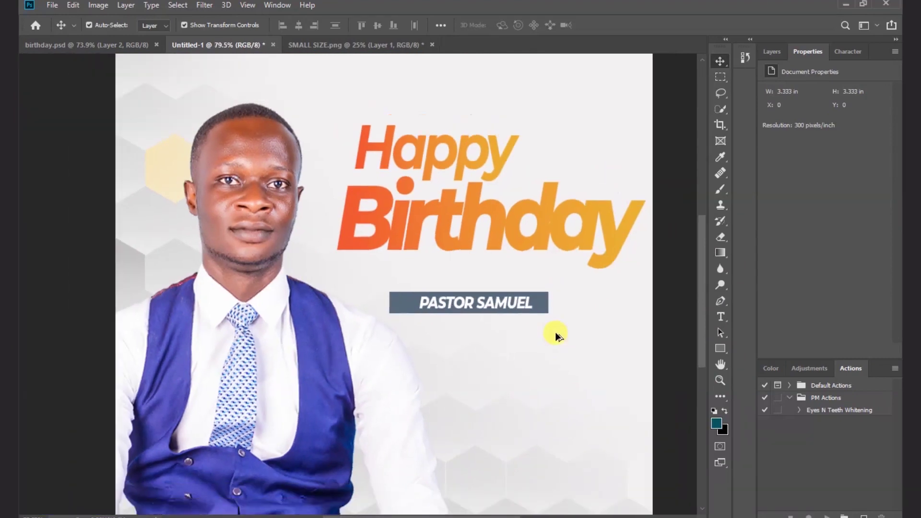
{"action": "left_click", "coordinate": [720, 316]}
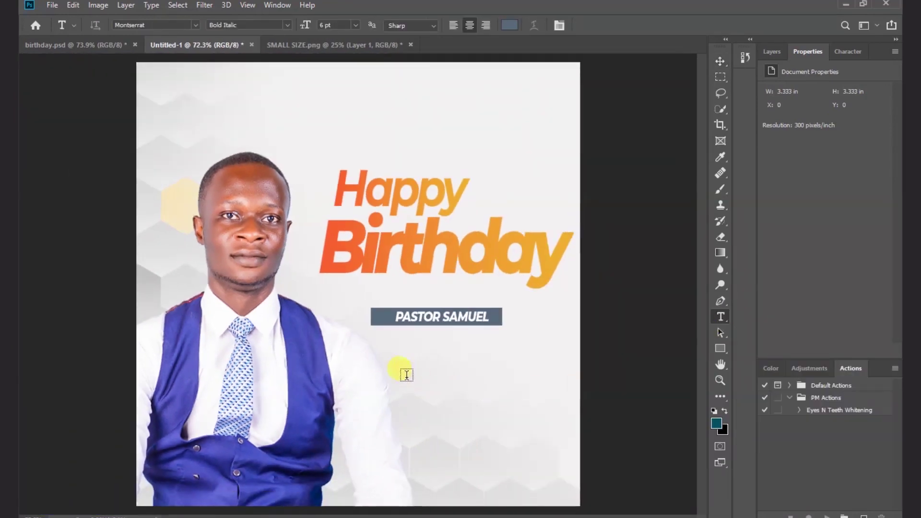
{"action": "left_click", "coordinate": [381, 361]}
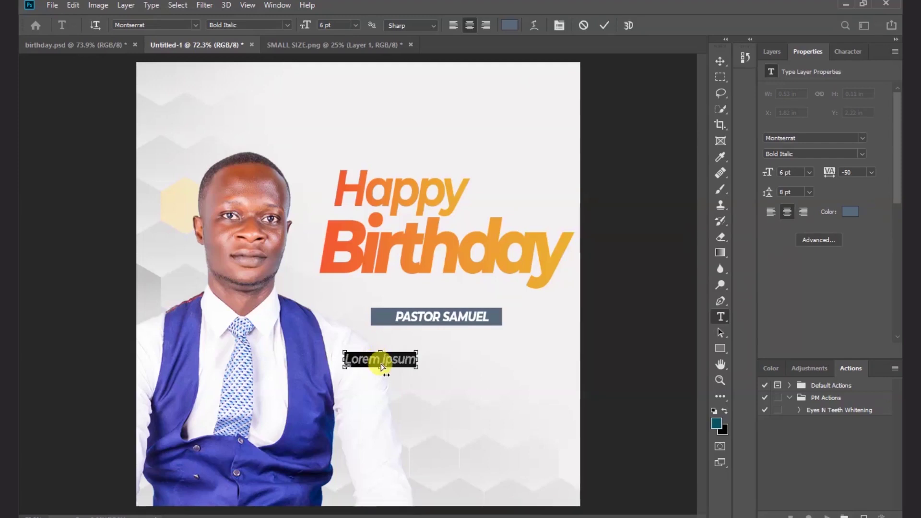
{"action": "type", "text": "May God's grace strengthenyou as you mark your  birthday! We wish you many more happy years"}
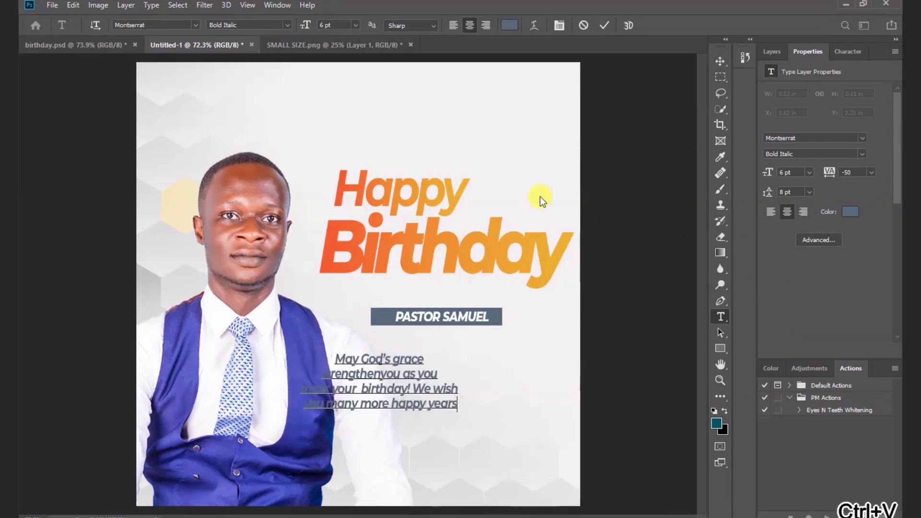
{"action": "left_click", "coordinate": [719, 60]}
{"action": "left_click_drag", "start_coordinate": [389, 377], "coordinate": [453, 361]}
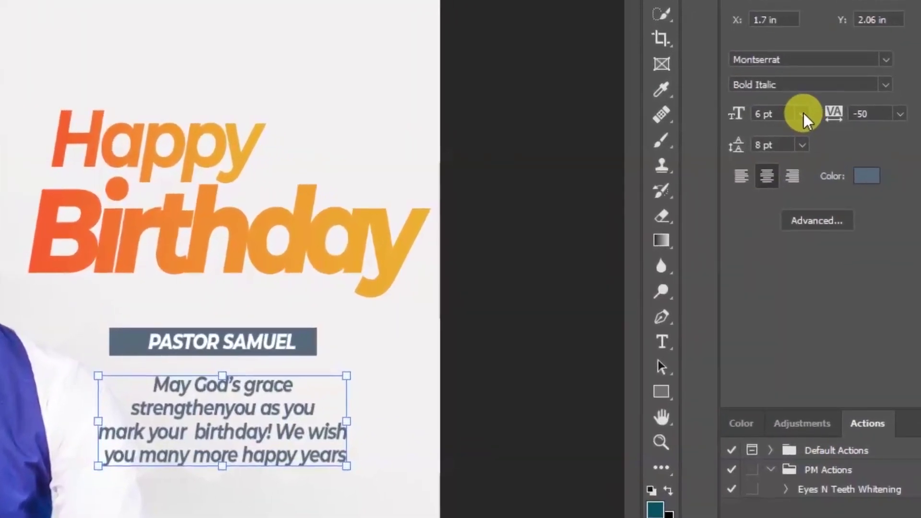
- Set the birthday message's font size to 6 pt, leading to 8 pt and tracking to -50
{"action": "left_click", "coordinate": [803, 114]}
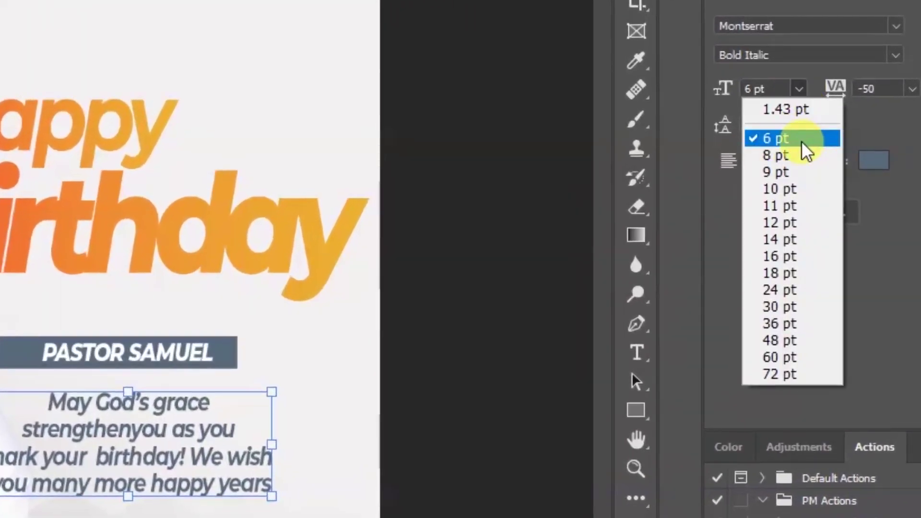
{"action": "left_click", "coordinate": [801, 141]}
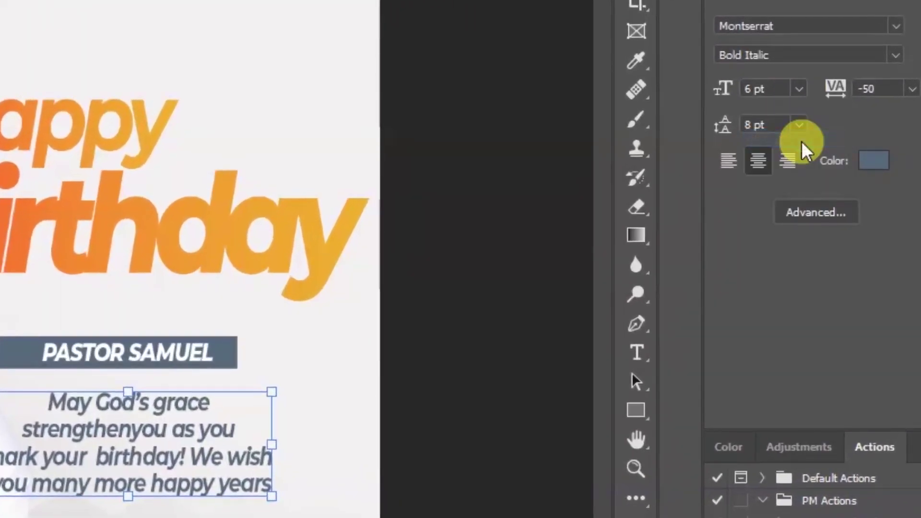
{"action": "left_click", "coordinate": [800, 125]}
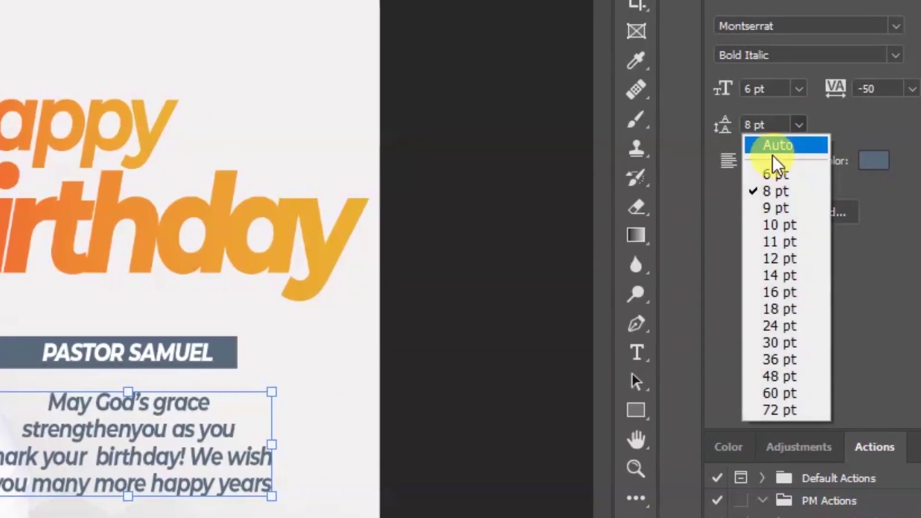
{"action": "left_click", "coordinate": [816, 193]}
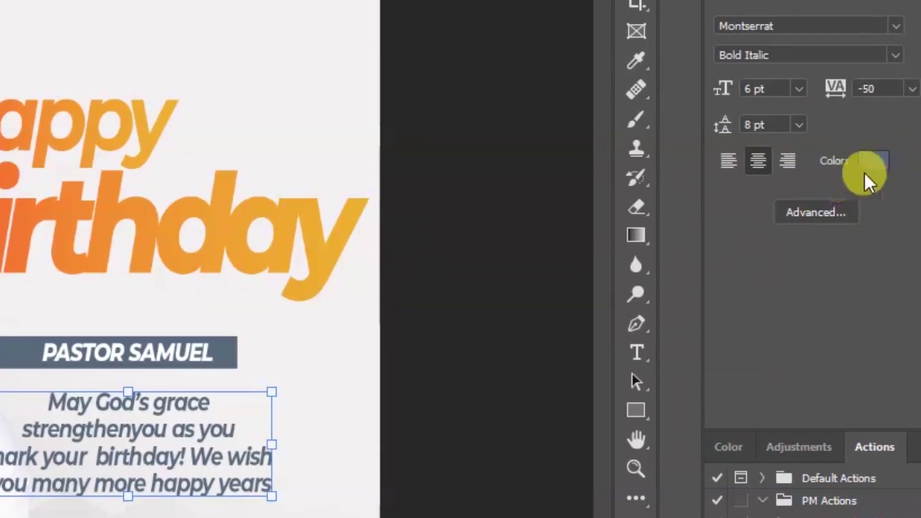
{"action": "left_click", "coordinate": [912, 89]}
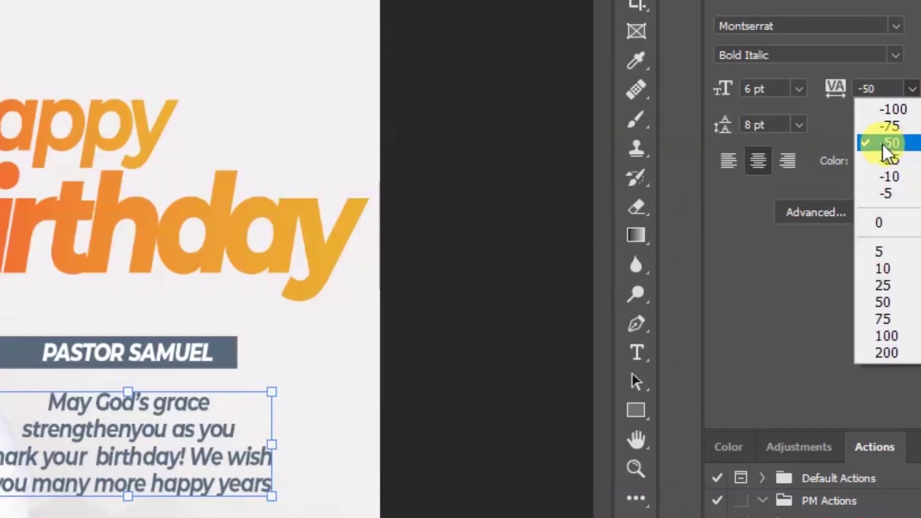
{"action": "left_click", "coordinate": [908, 143]}
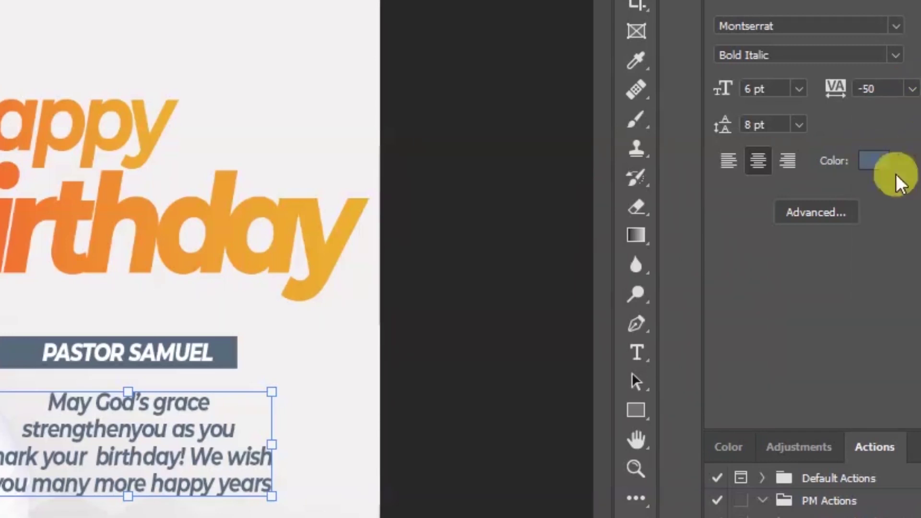
- Set the birthday message's font to Montserrat Bold Italic and deselect the text
{"action": "left_click", "coordinate": [892, 26]}
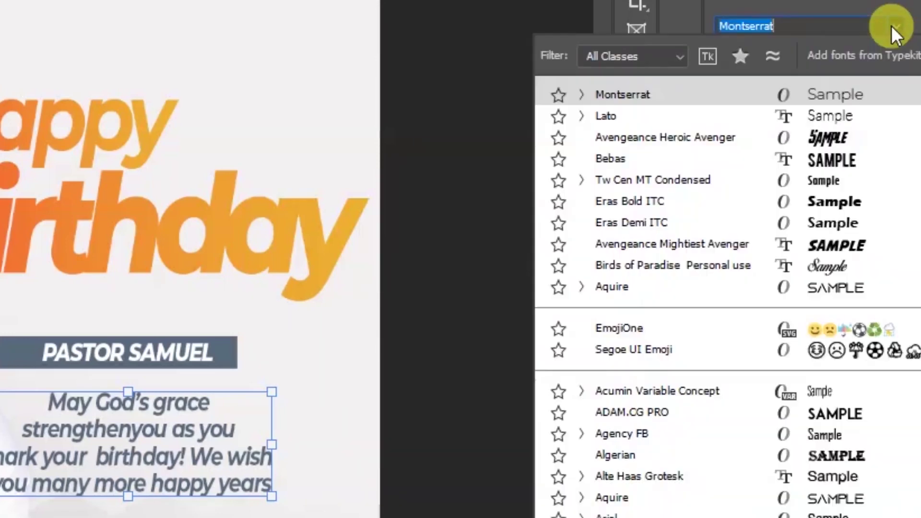
{"action": "left_click", "coordinate": [888, 93]}
{"action": "left_click", "coordinate": [896, 55]}
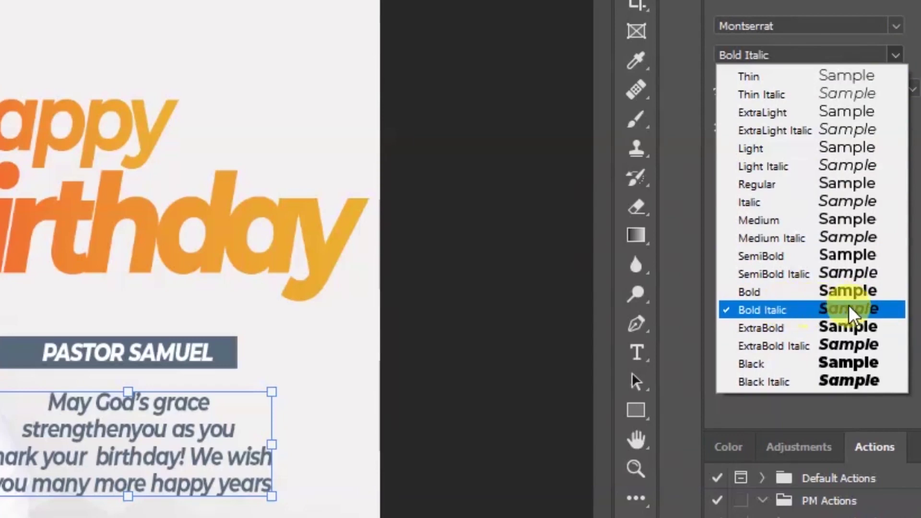
{"action": "left_click", "coordinate": [890, 307]}
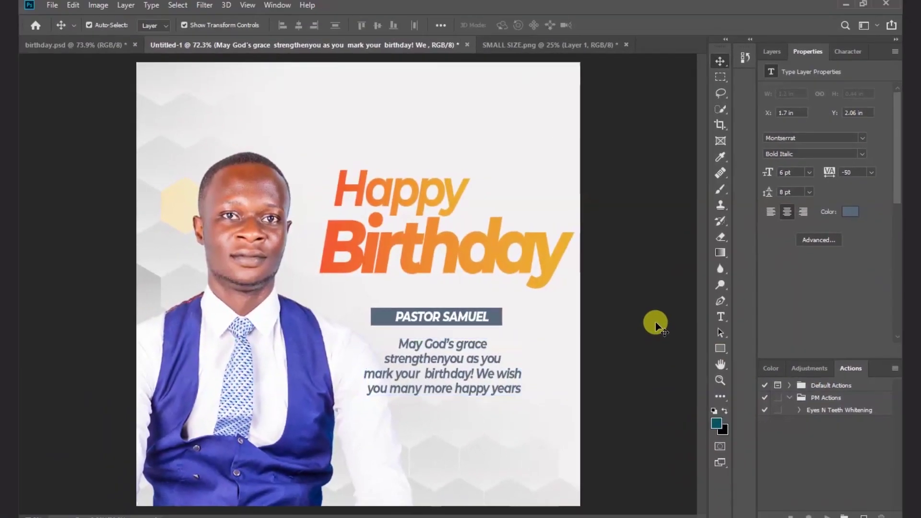
{"action": "left_click", "coordinate": [589, 340]}
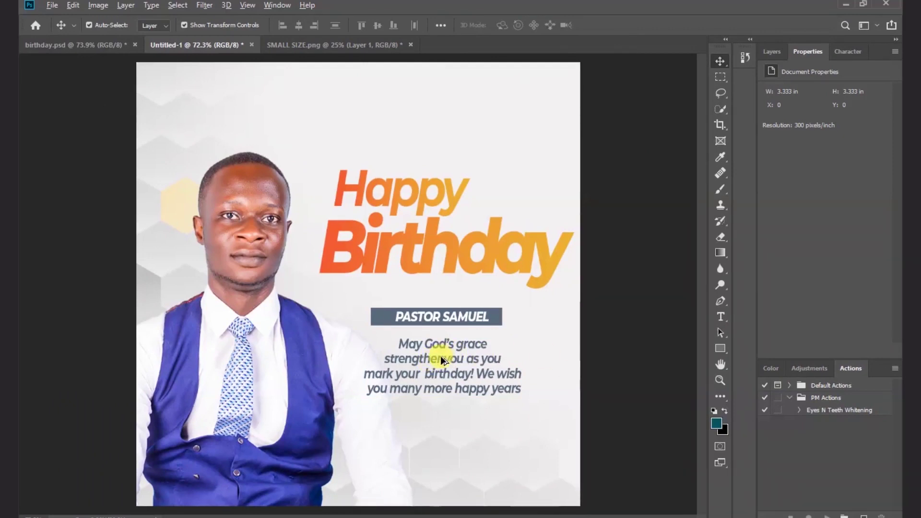
- Duplicate the birthday message above the Happy Birthday heading and replace its text with "ZOE OUTREACH EMBASSY-KOFORIDUA"
{"action": "key", "text": "alt"}
{"action": "left_click_drag", "start_coordinate": [440, 356], "coordinate": [452, 129]}
{"action": "double_click", "coordinate": [452, 126]}
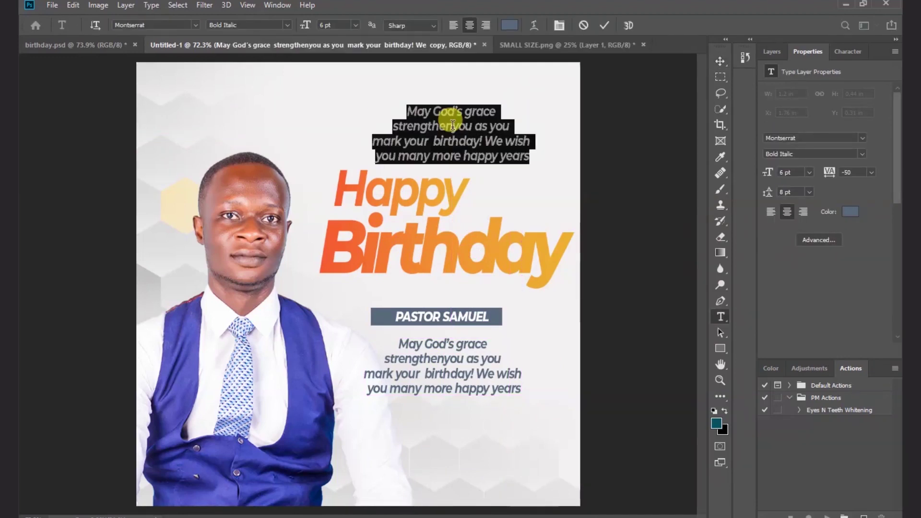
{"action": "type", "text": "ZOE OUTREACH "}
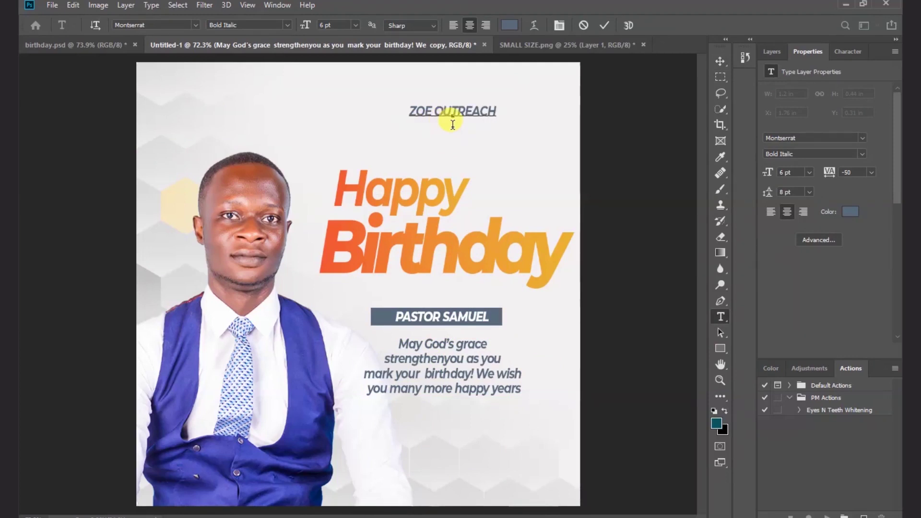
{"action": "type", "text": "EMBASSY-KOFORIDUA"}
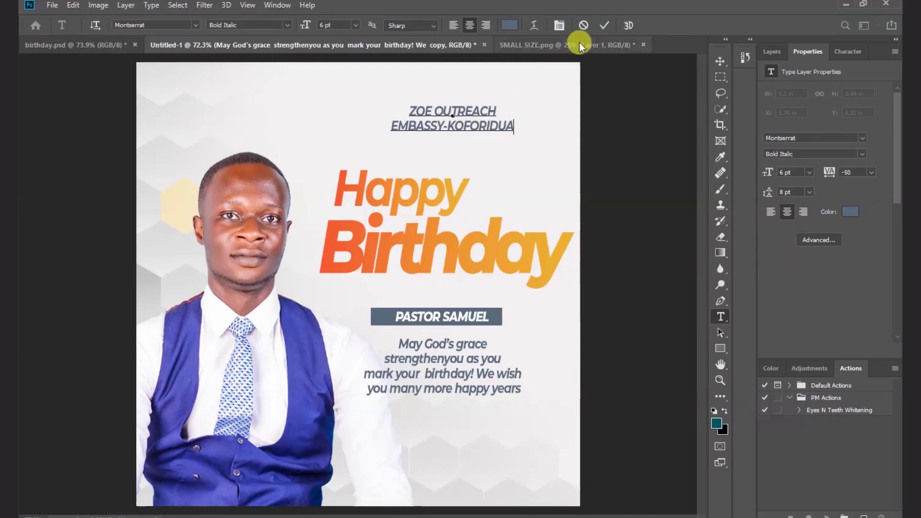
{"action": "left_click", "coordinate": [604, 24]}
{"action": "key", "text": "v"}
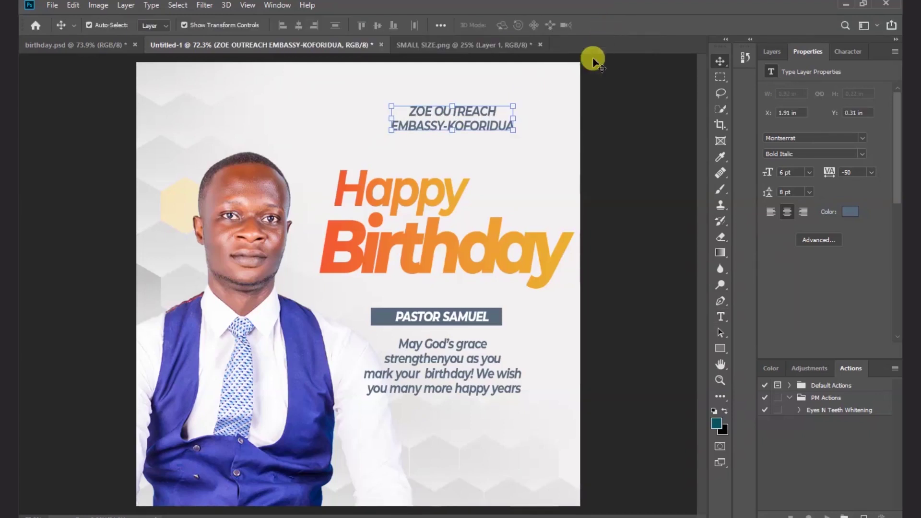
- Scale the "ZOE OUTREACH EMBASSY-KOFORIDUA" text to about 81% and move it slightly higher above the heading
{"action": "left_click", "coordinate": [513, 132]}
{"action": "left_click_drag", "start_coordinate": [513, 130], "coordinate": [490, 127]}
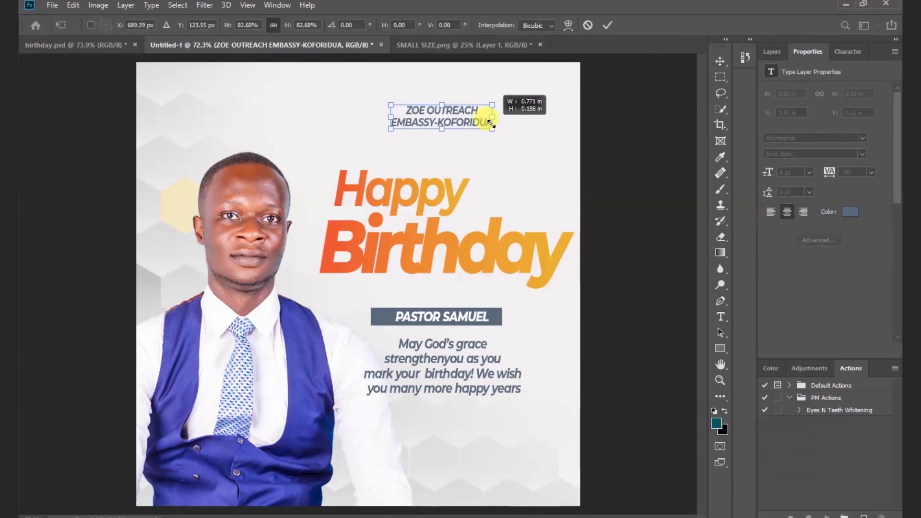
{"action": "left_click_drag", "start_coordinate": [429, 120], "coordinate": [440, 106]}
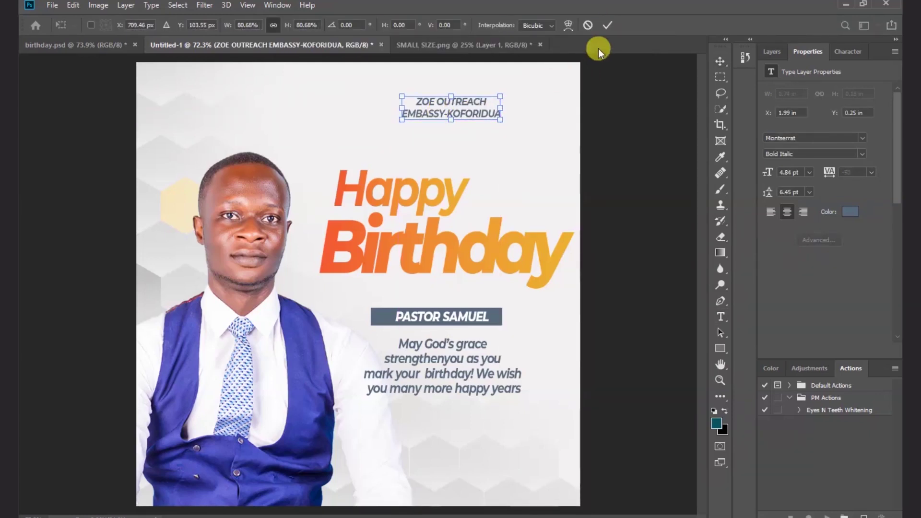
{"action": "left_click", "coordinate": [606, 26]}
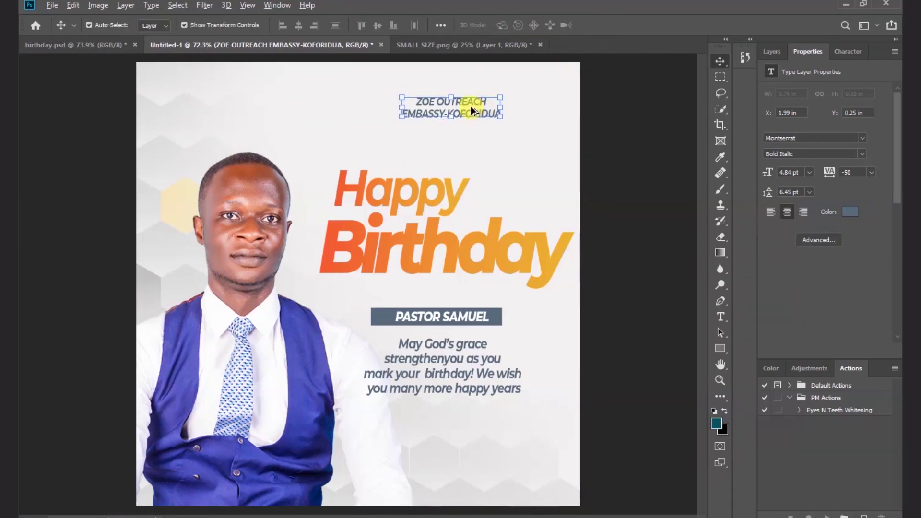
- Duplicate the church name text directly below itself and replace the copy's wording with "15. Dec."
{"action": "left_click_drag", "start_coordinate": [470, 106], "coordinate": [470, 130]}
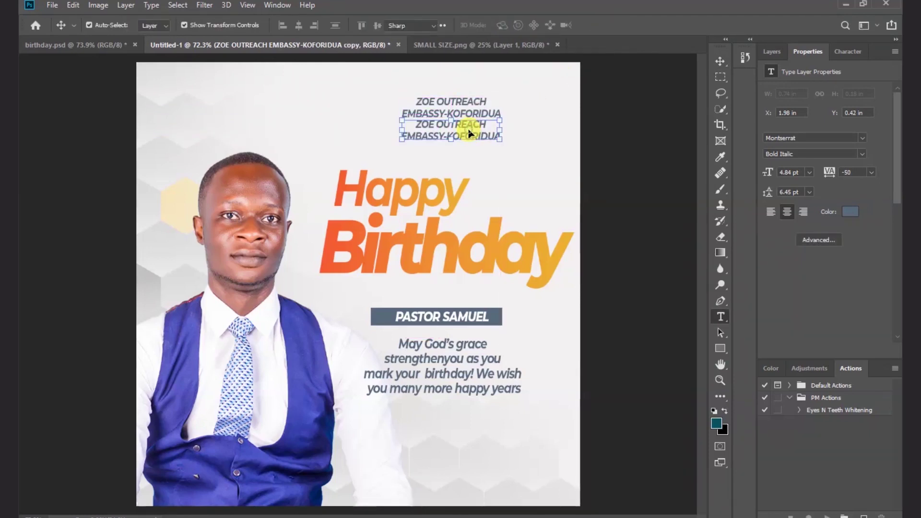
{"action": "double_click", "coordinate": [469, 126]}
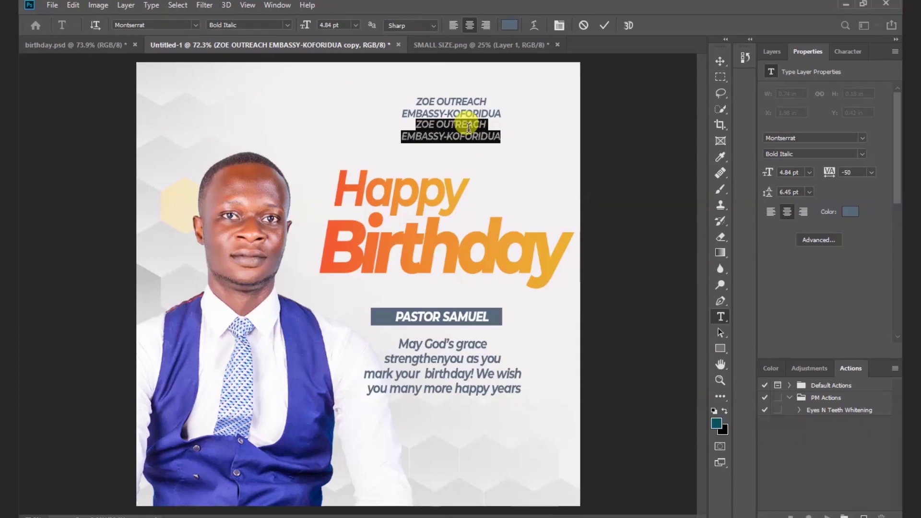
{"action": "type", "text": "15."}
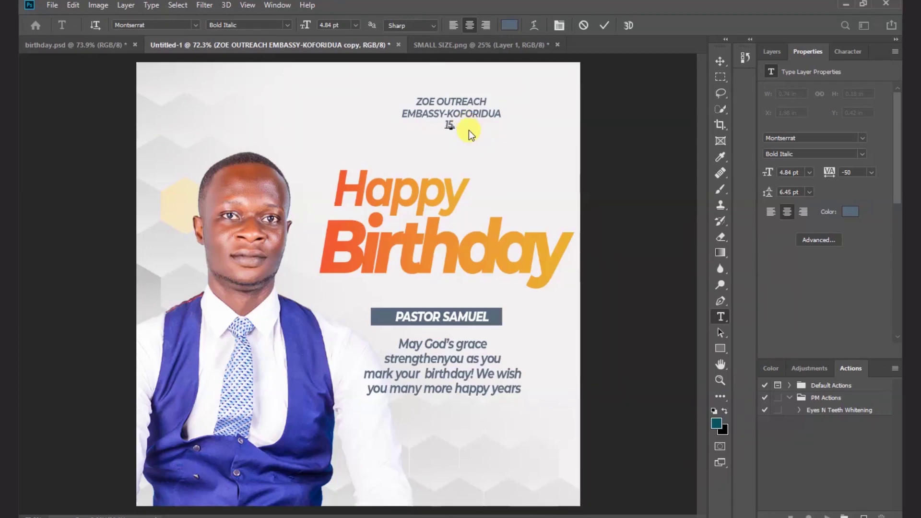
{"action": "type", "text": " Dec."}
{"action": "left_click", "coordinate": [605, 27]}
{"action": "key", "text": "v"}
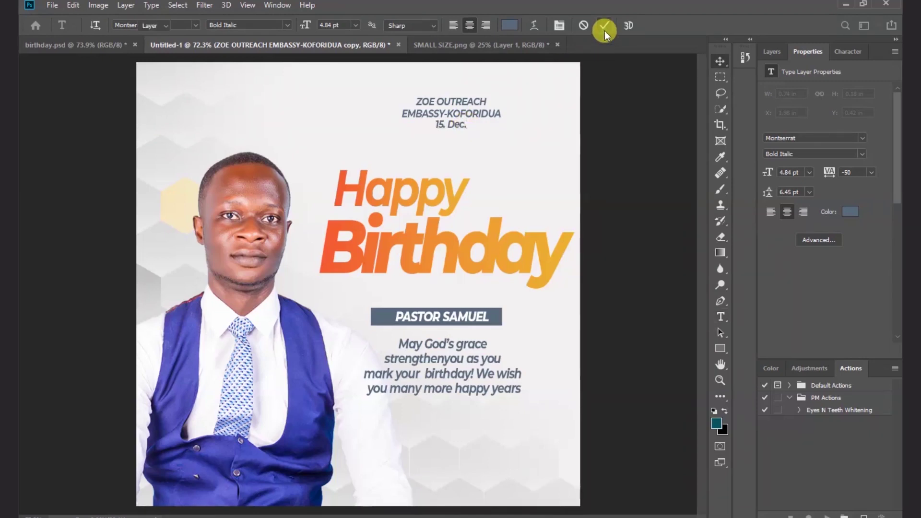
- Set the "15. Dec." text's size to 6 pt and tracking to 0, and nudge it slightly down
{"action": "left_click", "coordinate": [808, 172]}
{"action": "left_click", "coordinate": [800, 199]}
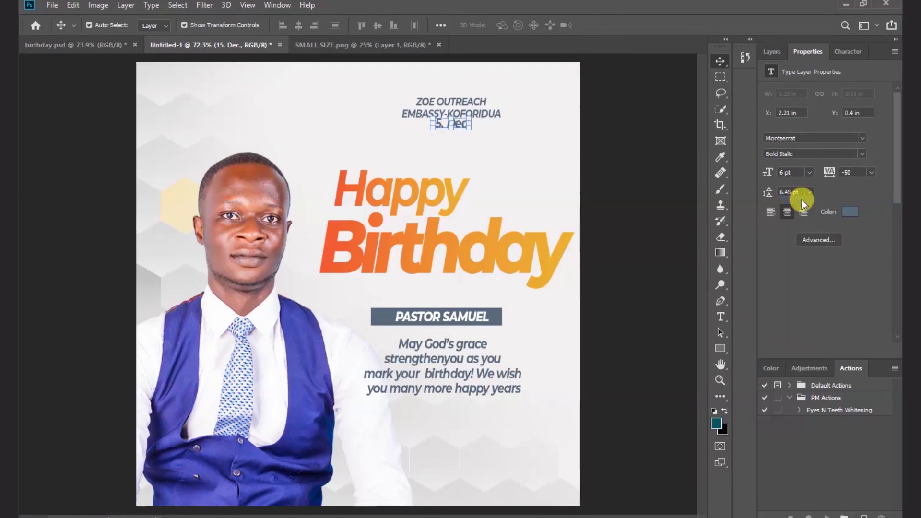
{"action": "left_click", "coordinate": [872, 171]}
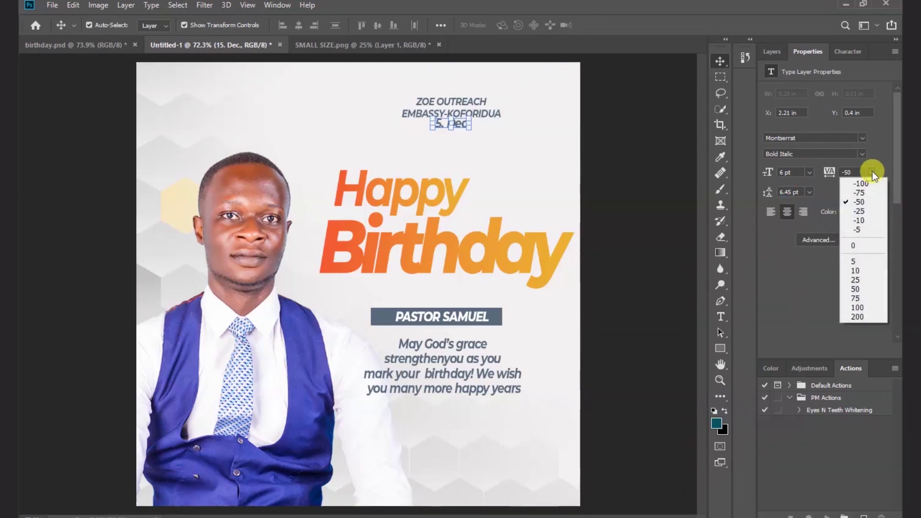
{"action": "left_click", "coordinate": [871, 246]}
{"action": "left_click", "coordinate": [637, 143]}
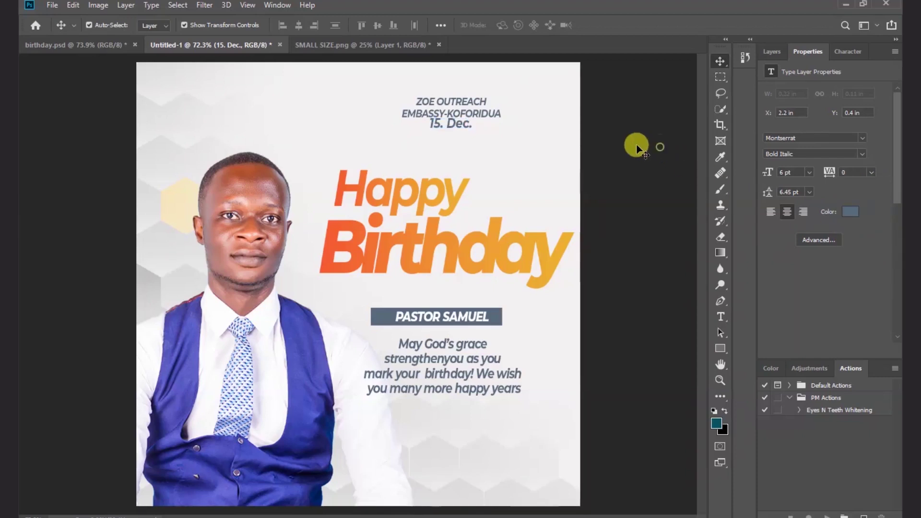
{"action": "left_click", "coordinate": [458, 127]}
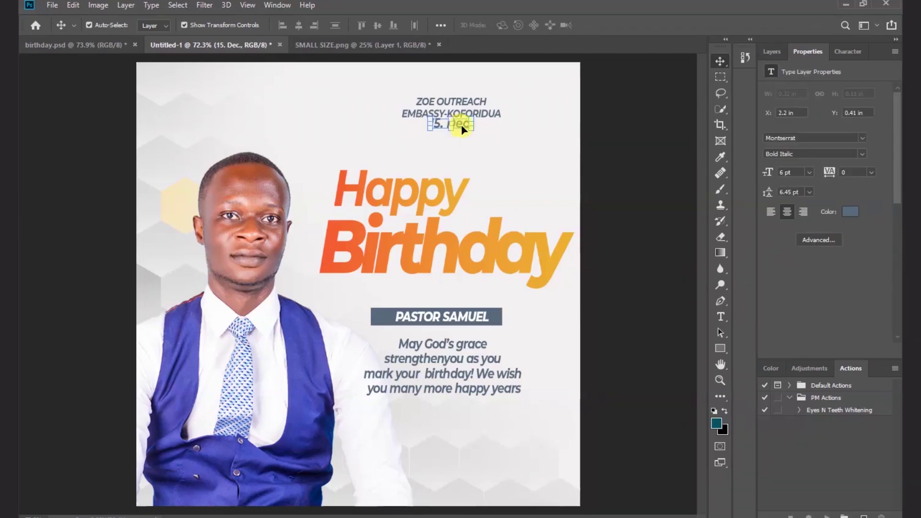
{"action": "left_click", "coordinate": [596, 136]}
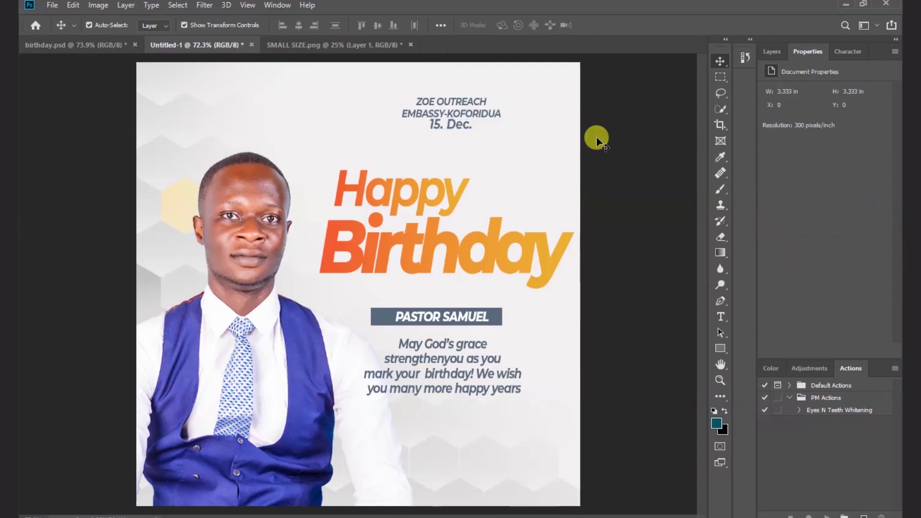
- Bring the Zoe Outreach Embassy logo from IMG-20191224-WA0007 PNG.png into the flyer and set its blend mode to Multiply
{"action": "left_click", "coordinate": [533, 48]}
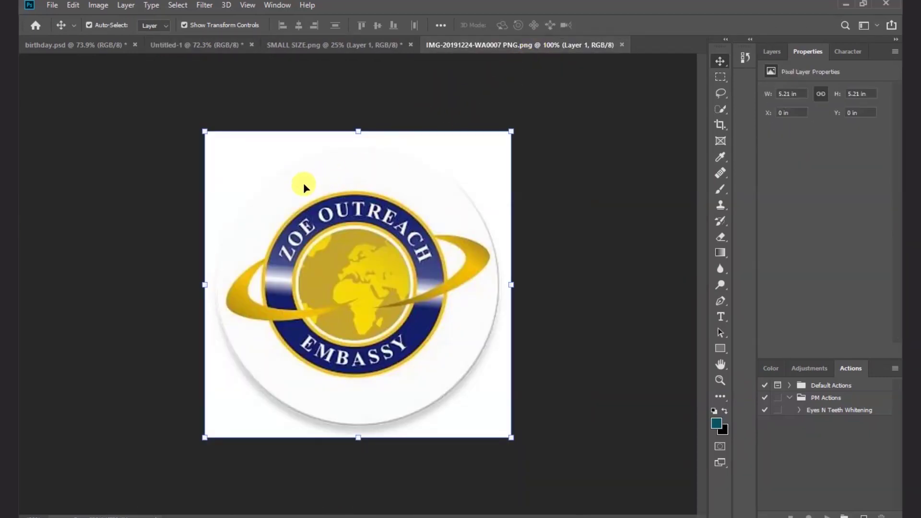
{"action": "left_click_drag", "start_coordinate": [303, 183], "coordinate": [370, 185]}
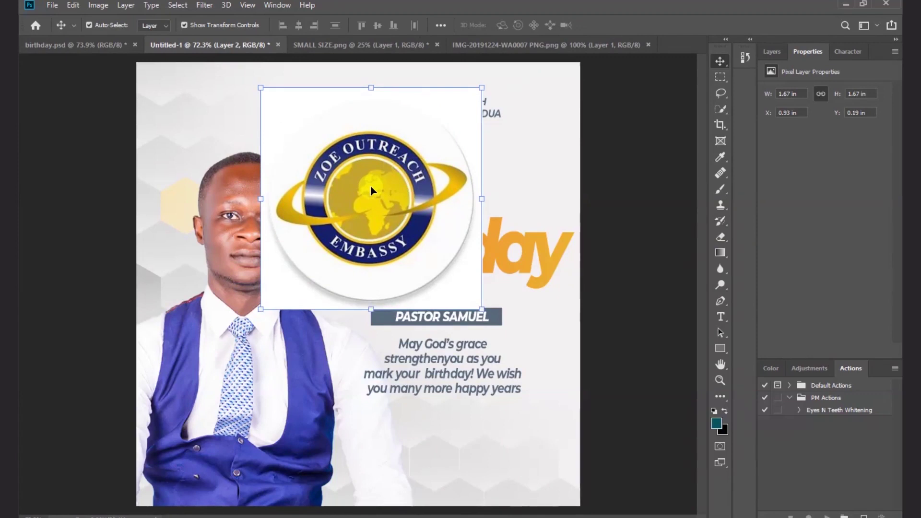
{"action": "left_click", "coordinate": [770, 53]}
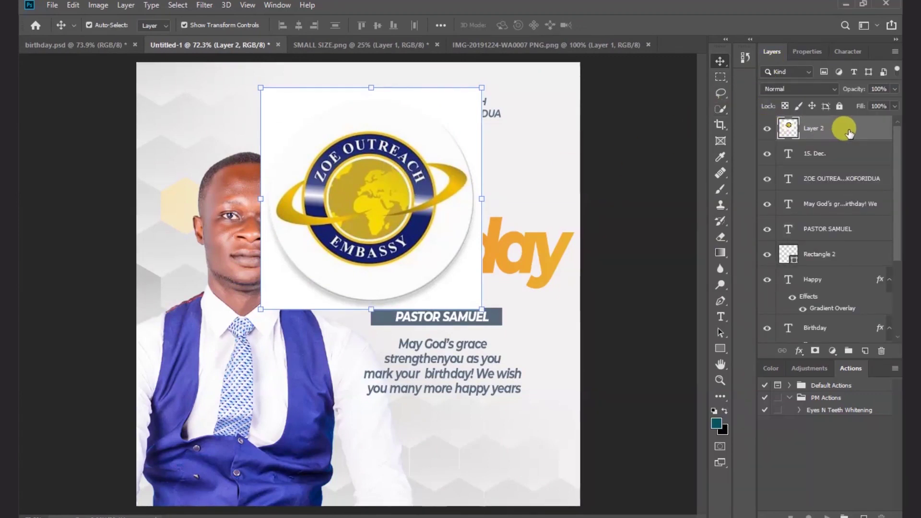
{"action": "left_click", "coordinate": [836, 89]}
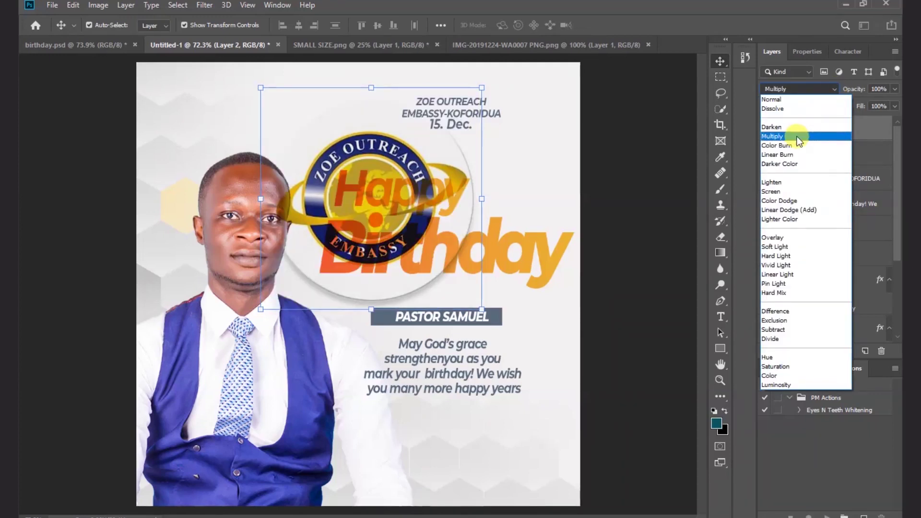
{"action": "left_click", "coordinate": [823, 137]}
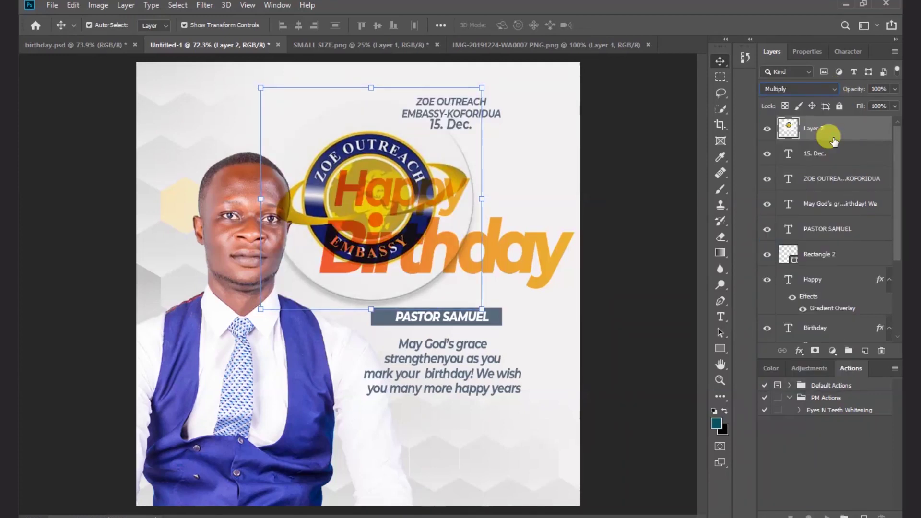
- Scale the logo down to about 15.5% and place it under the "15. Dec." text
{"action": "left_click_drag", "start_coordinate": [260, 310], "coordinate": [401, 171]}
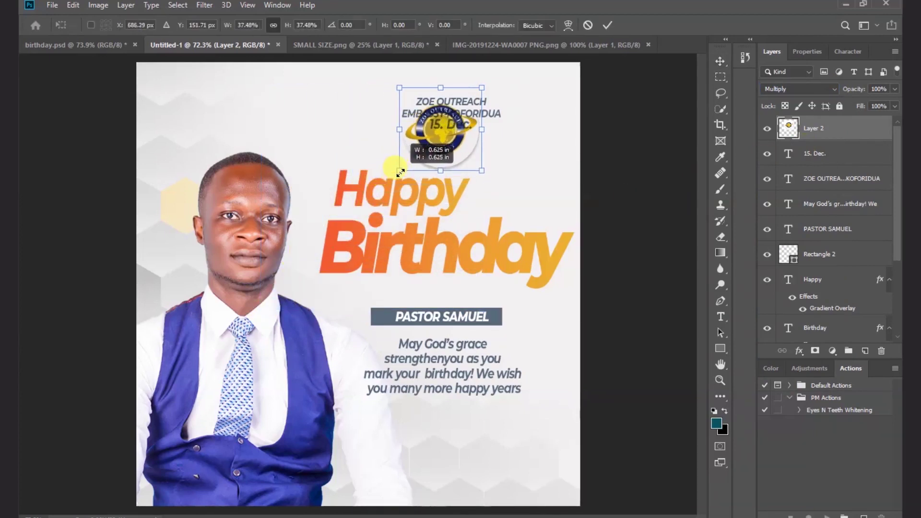
{"action": "left_click_drag", "start_coordinate": [396, 82], "coordinate": [467, 128]}
{"action": "mouse_move", "coordinate": [451, 162]}
{"action": "left_mouse_down"}
{"action": "mouse_move", "coordinate": [446, 129]}
{"action": "mouse_move", "coordinate": [449, 162]}
{"action": "left_mouse_up"}
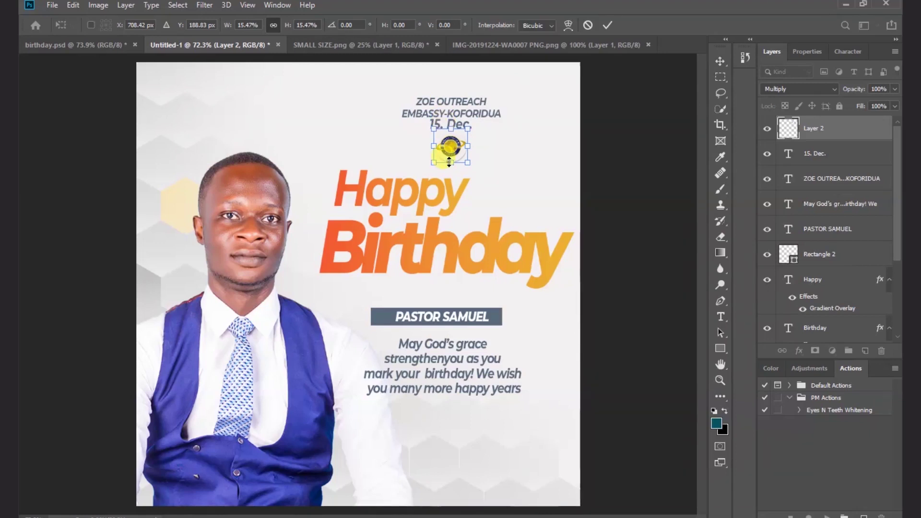
{"action": "left_click", "coordinate": [608, 25]}
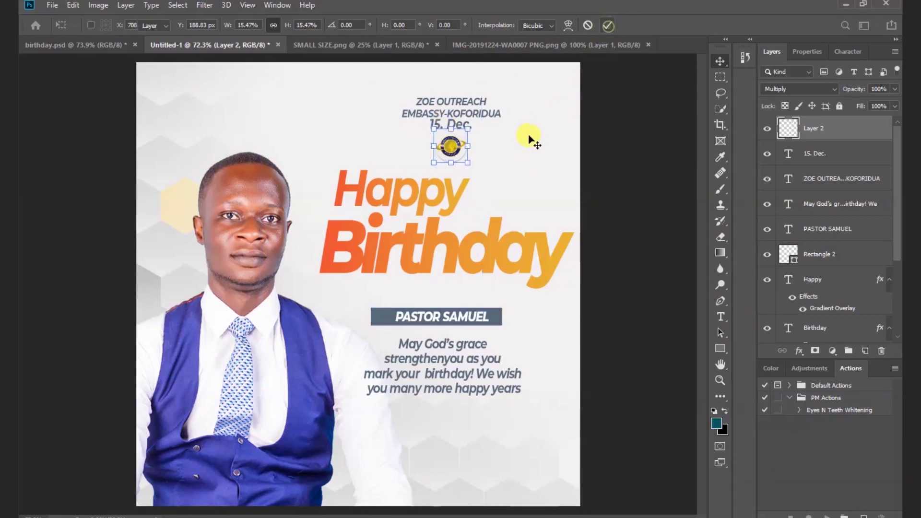
{"action": "left_click", "coordinate": [640, 232]}
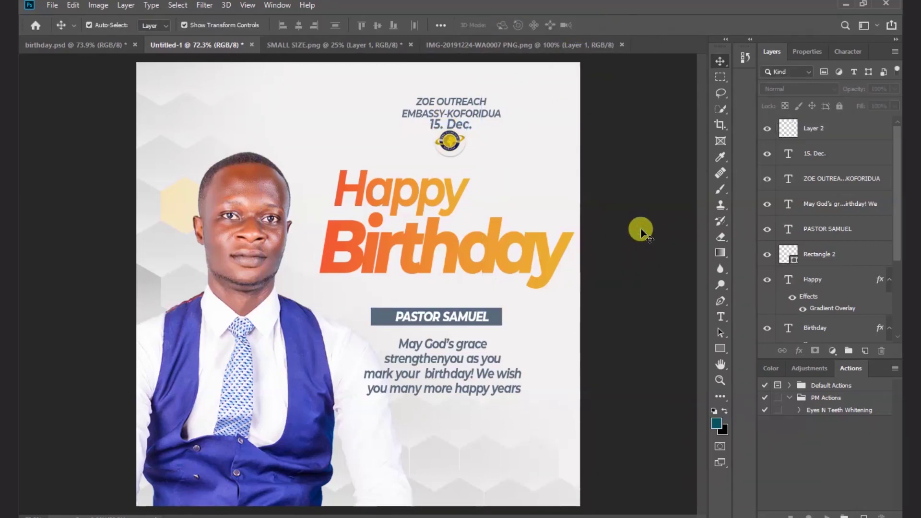
- Draw a rectangle about 1018 px wide and 59 px high along the flyer's bottom edge
{"action": "left_click", "coordinate": [720, 349]}
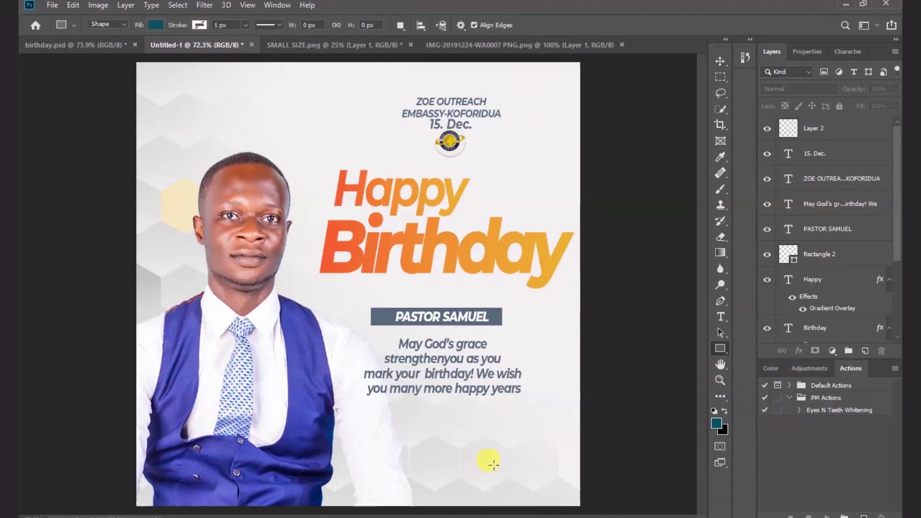
{"action": "left_click_drag", "start_coordinate": [132, 483], "coordinate": [584, 509]}
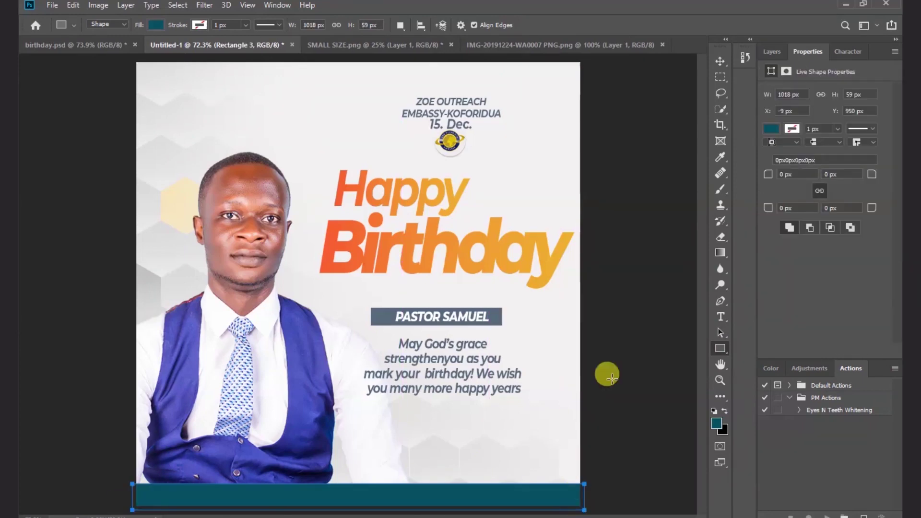
{"action": "left_click", "coordinate": [720, 61]}
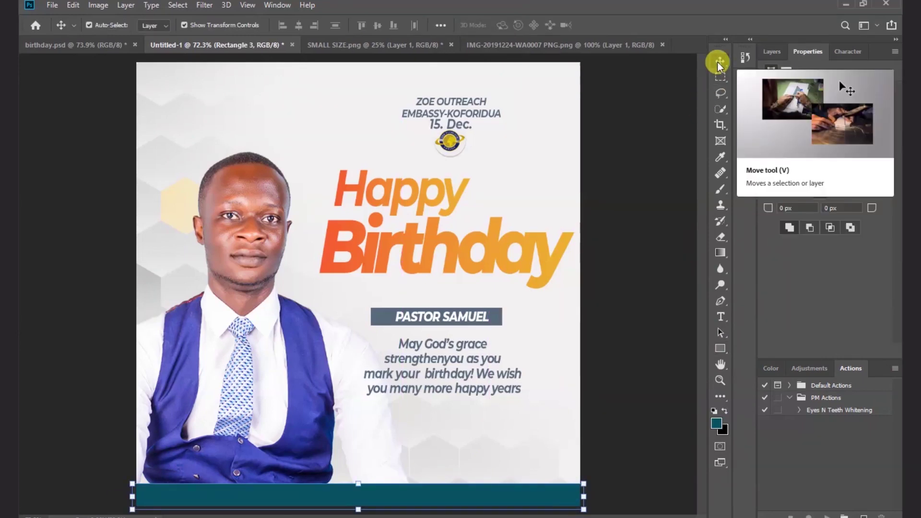
- Give the bottom bar a black-to-white linear gradient fill and set its angle to 10 degrees
{"action": "left_click", "coordinate": [771, 129]}
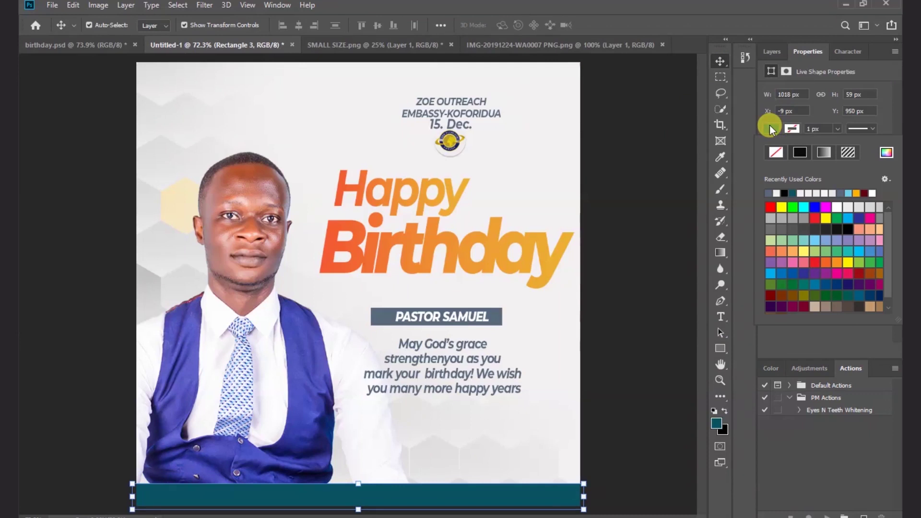
{"action": "left_click", "coordinate": [823, 153]}
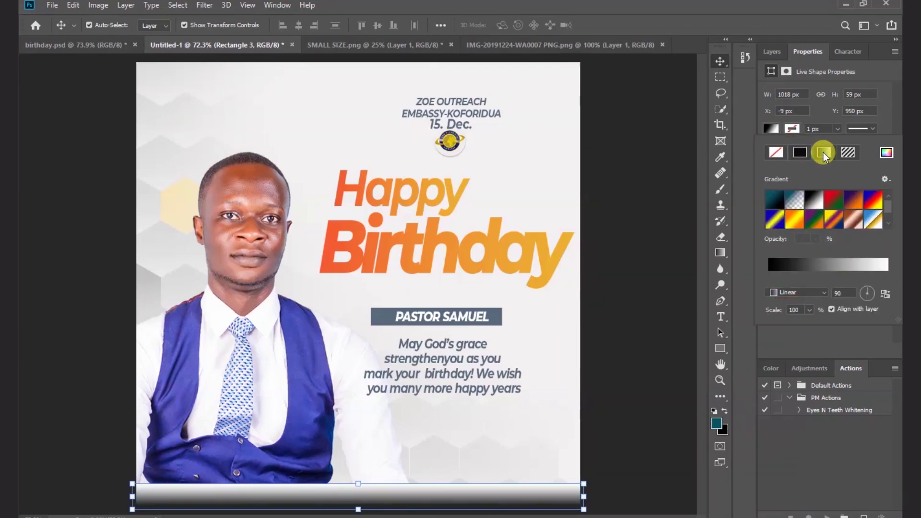
{"action": "left_click", "coordinate": [845, 293]}
{"action": "left_click", "coordinate": [872, 292]}
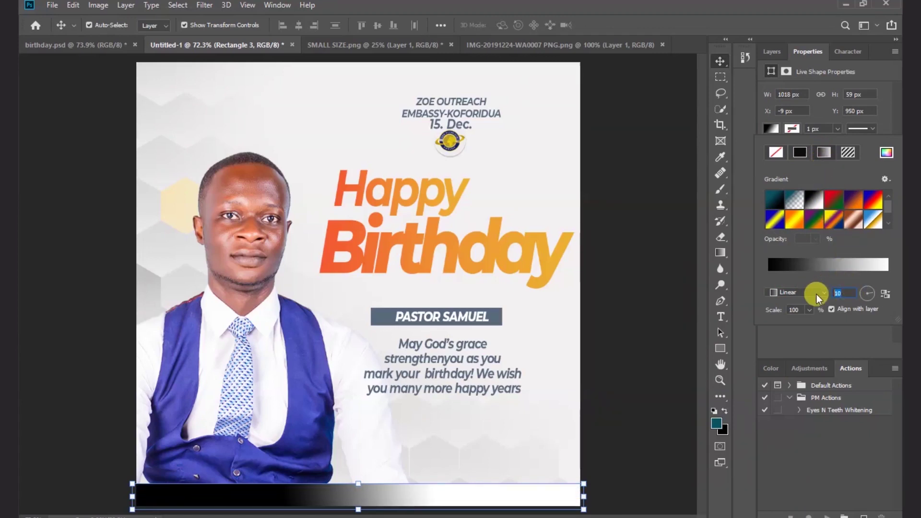
- Set the bottom bar's gradient angle to 0 degrees and its starting color to the orange-red f25c31 sampled from the "B" of "Birthday"
{"action": "type", "text": "0"}
{"action": "key", "text": "Return"}
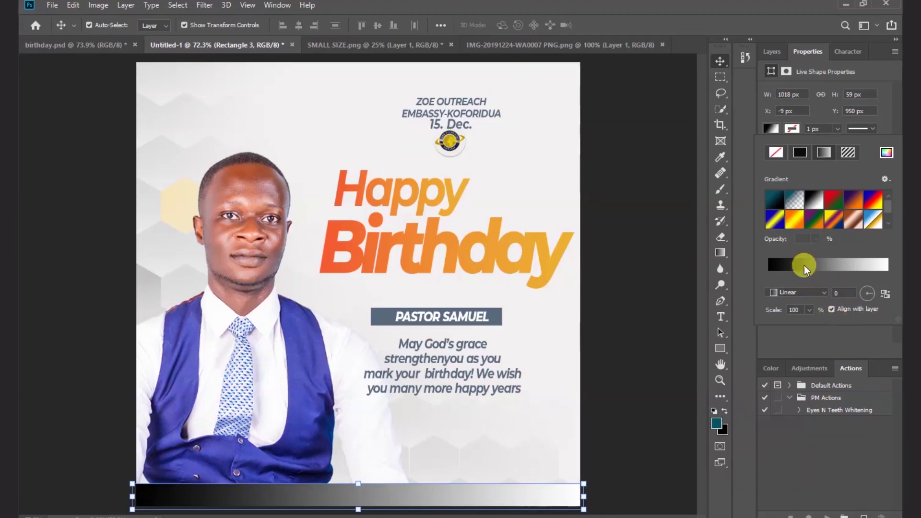
{"action": "left_click", "coordinate": [833, 266]}
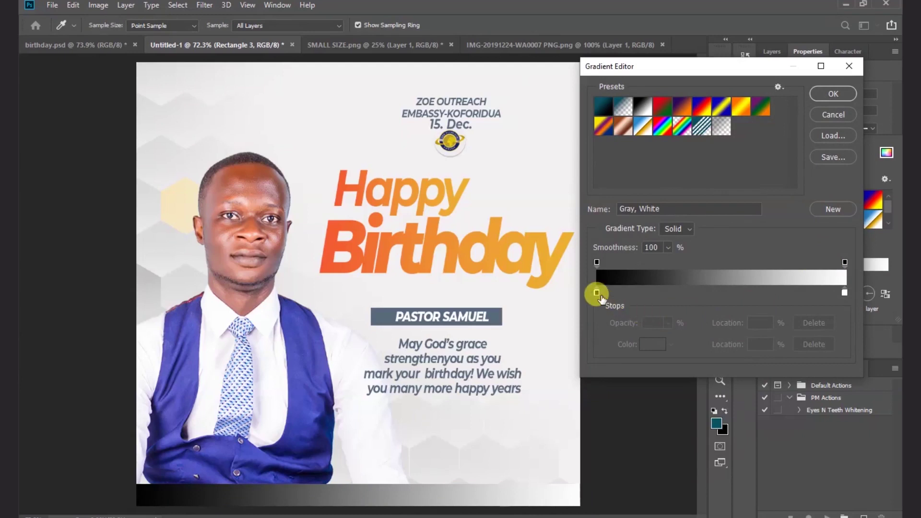
{"action": "double_click", "coordinate": [597, 292]}
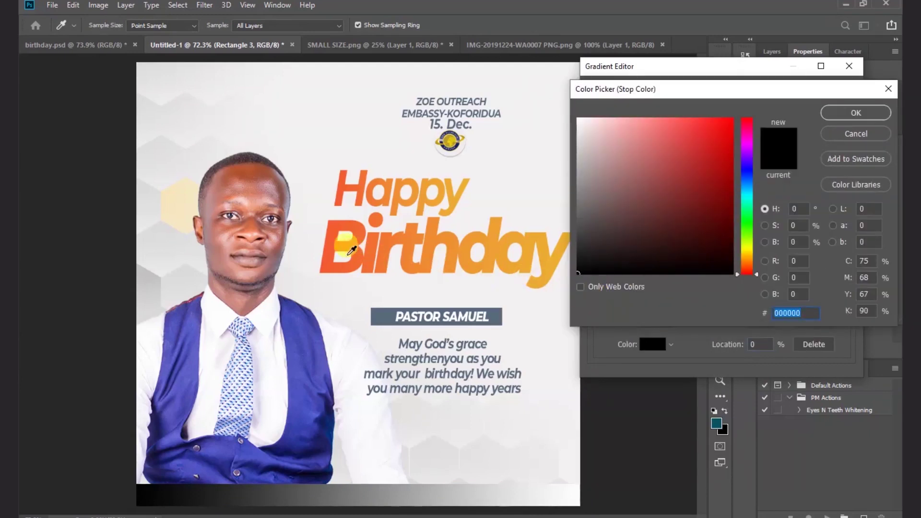
{"action": "left_click", "coordinate": [328, 244]}
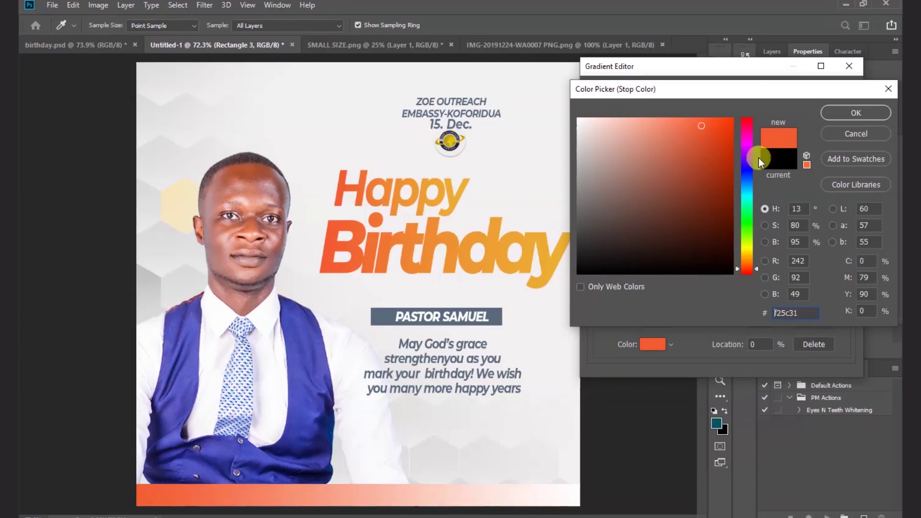
{"action": "left_click", "coordinate": [848, 114]}
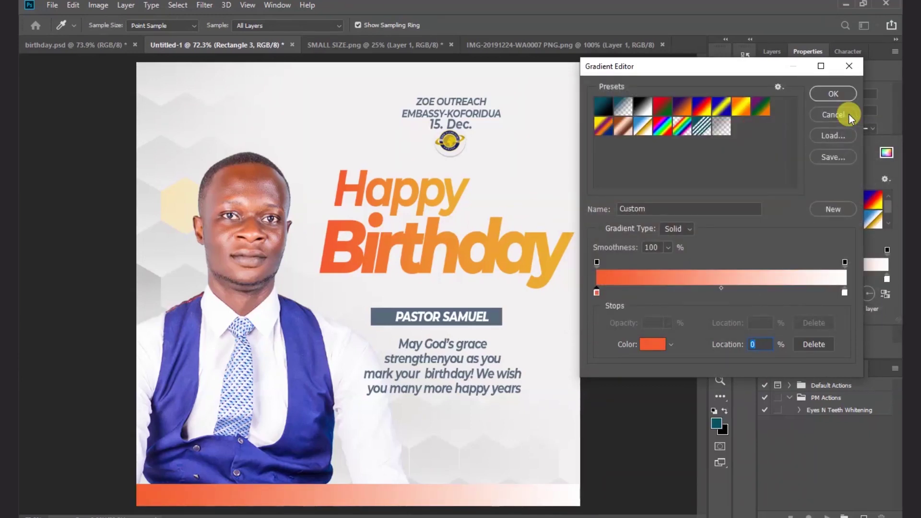
- Set the bar gradient's end color to the golden yellow ecb033 sampled from the "y" of "Birthday" and deselect the bar
{"action": "double_click", "coordinate": [845, 293]}
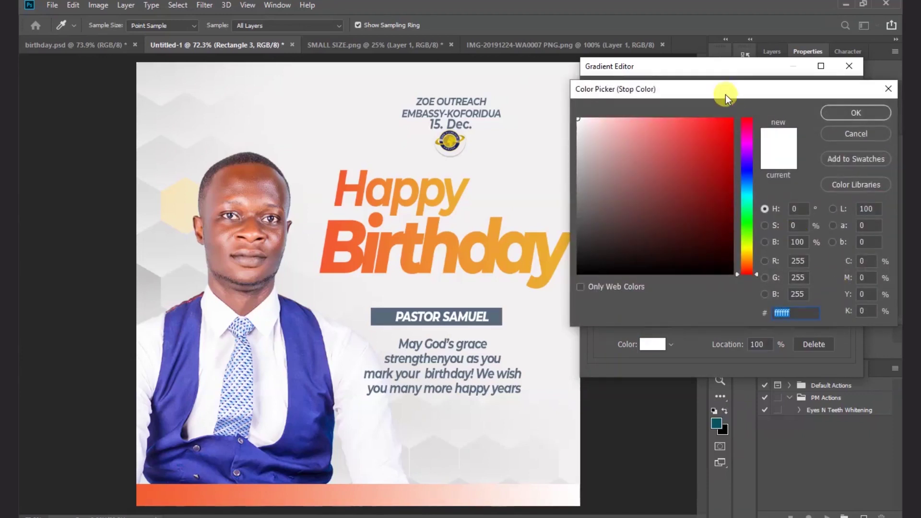
{"action": "left_click_drag", "start_coordinate": [725, 94], "coordinate": [742, 94]}
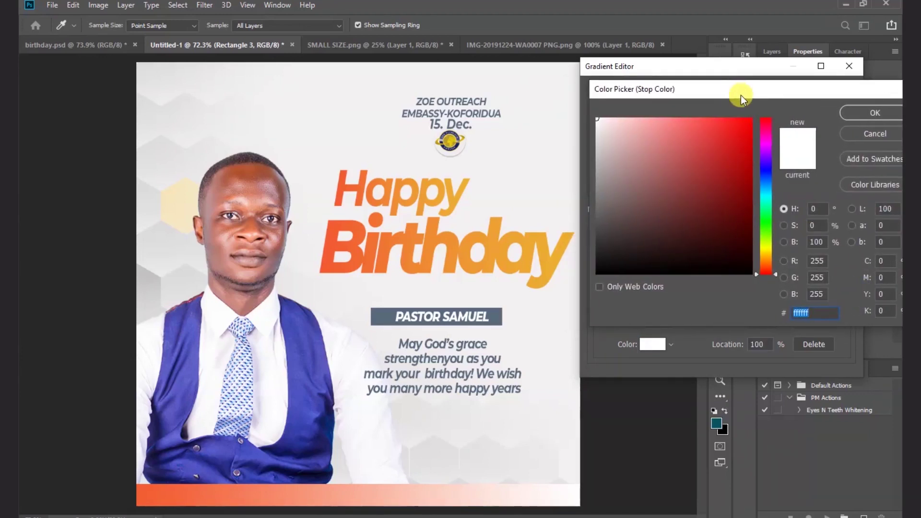
{"action": "left_click", "coordinate": [571, 234]}
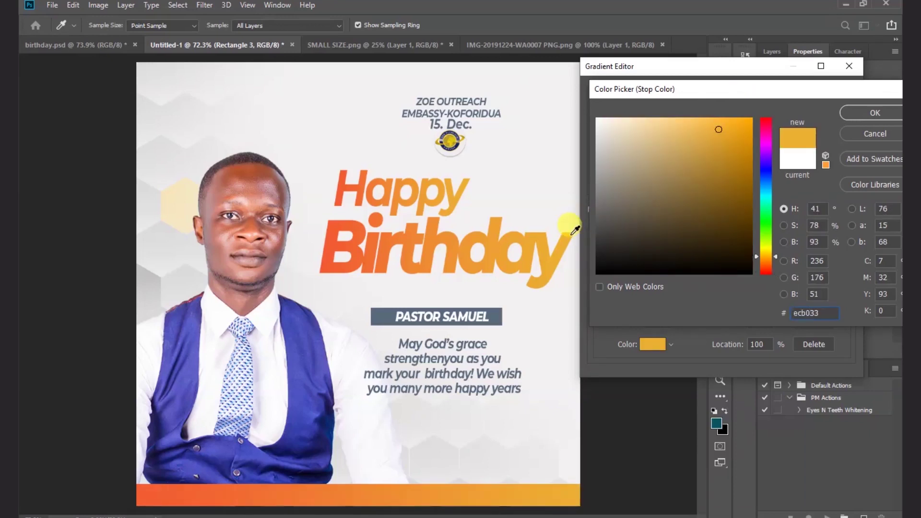
{"action": "left_click", "coordinate": [867, 112]}
{"action": "left_click", "coordinate": [835, 94]}
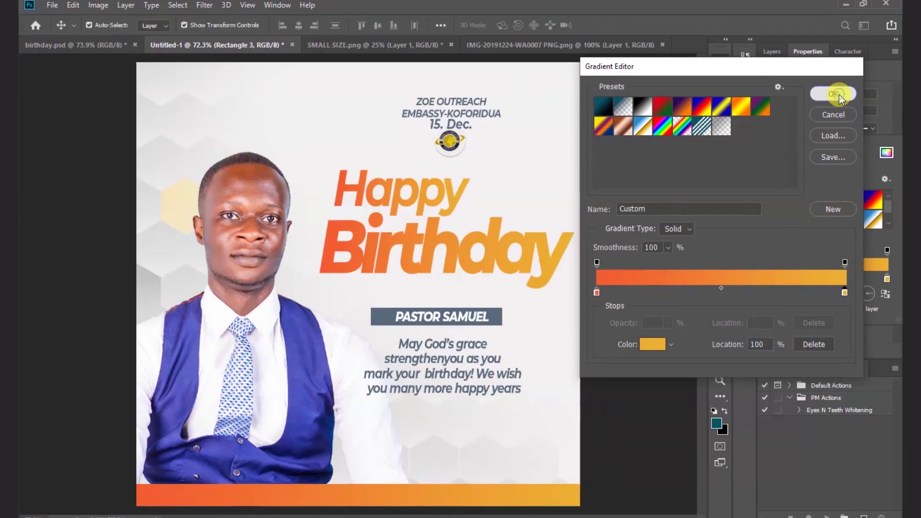
{"action": "left_click", "coordinate": [636, 226]}
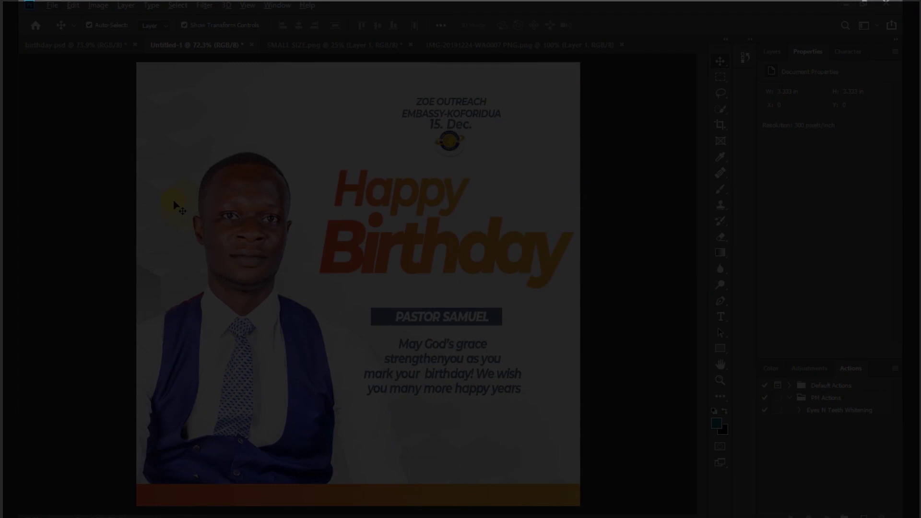
- Start saving the finished flyer with Save As
{"action": "left_click", "coordinate": [52, 6]}
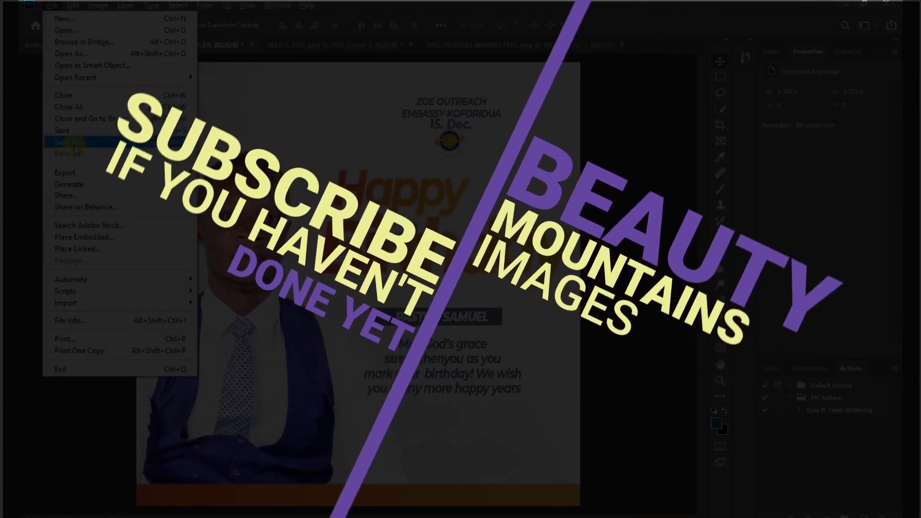
{"action": "left_click", "coordinate": [107, 143]}
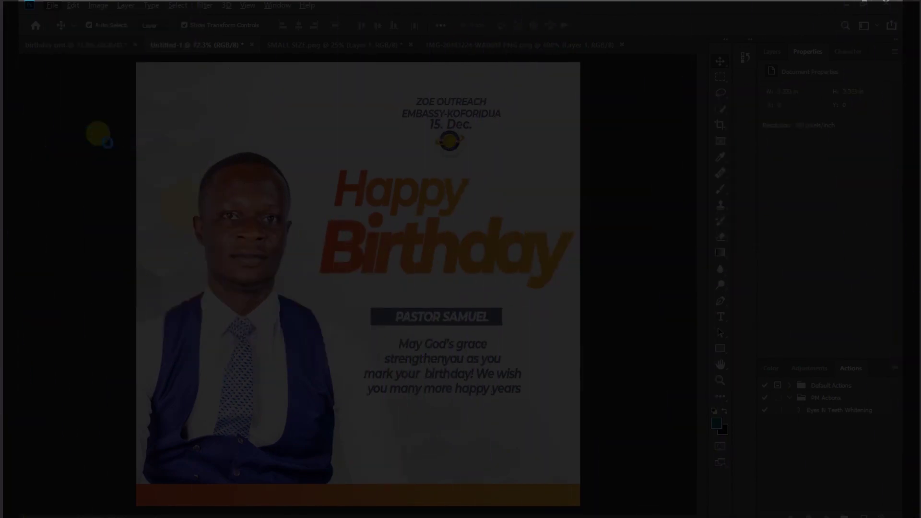